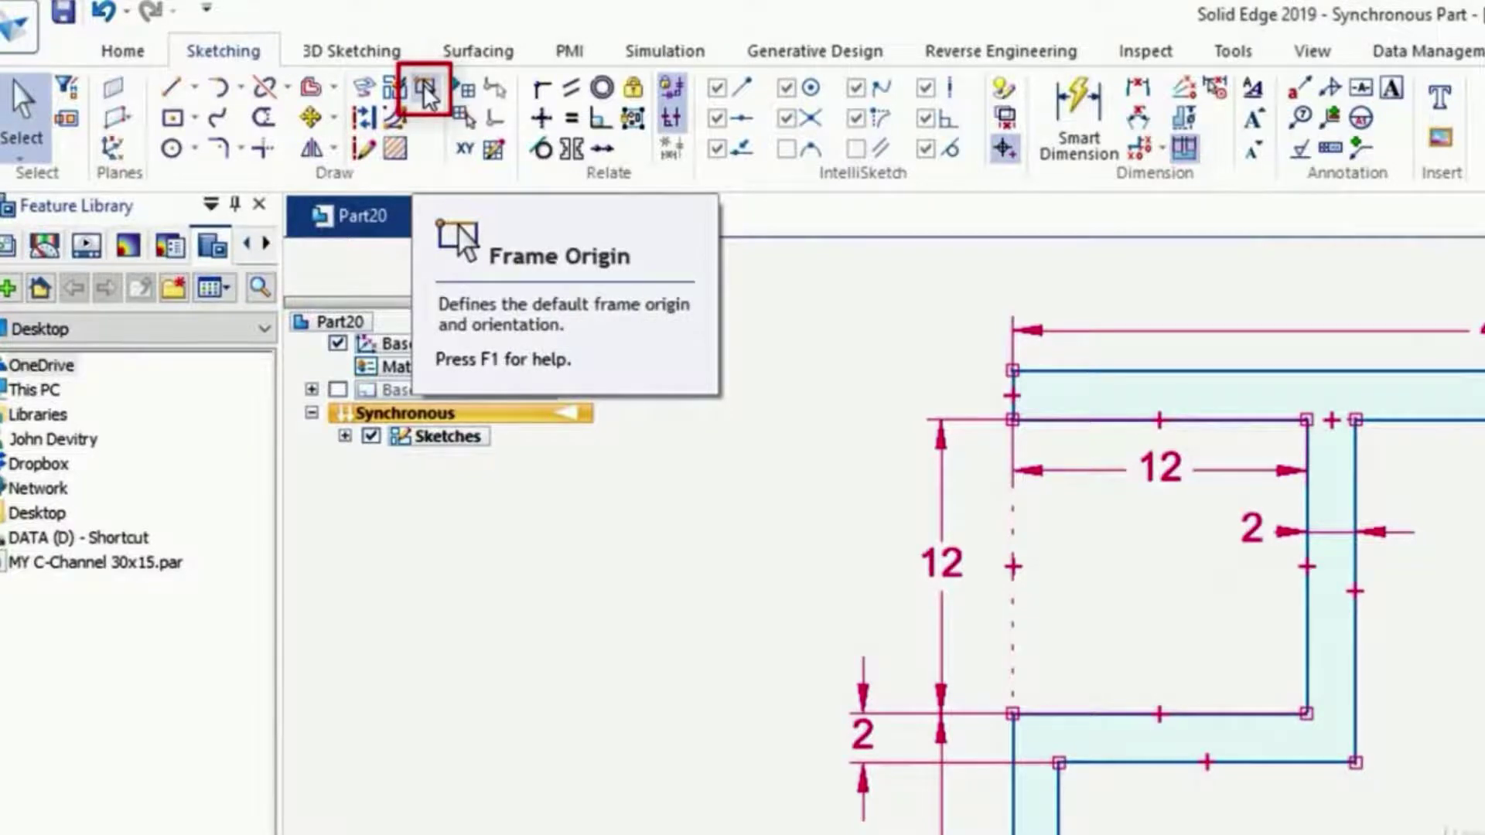
# Define the frame origin at the 40 x 40 profile's lower-right outer corner, oriented along its right vertical edge
pyautogui.click(425, 89)
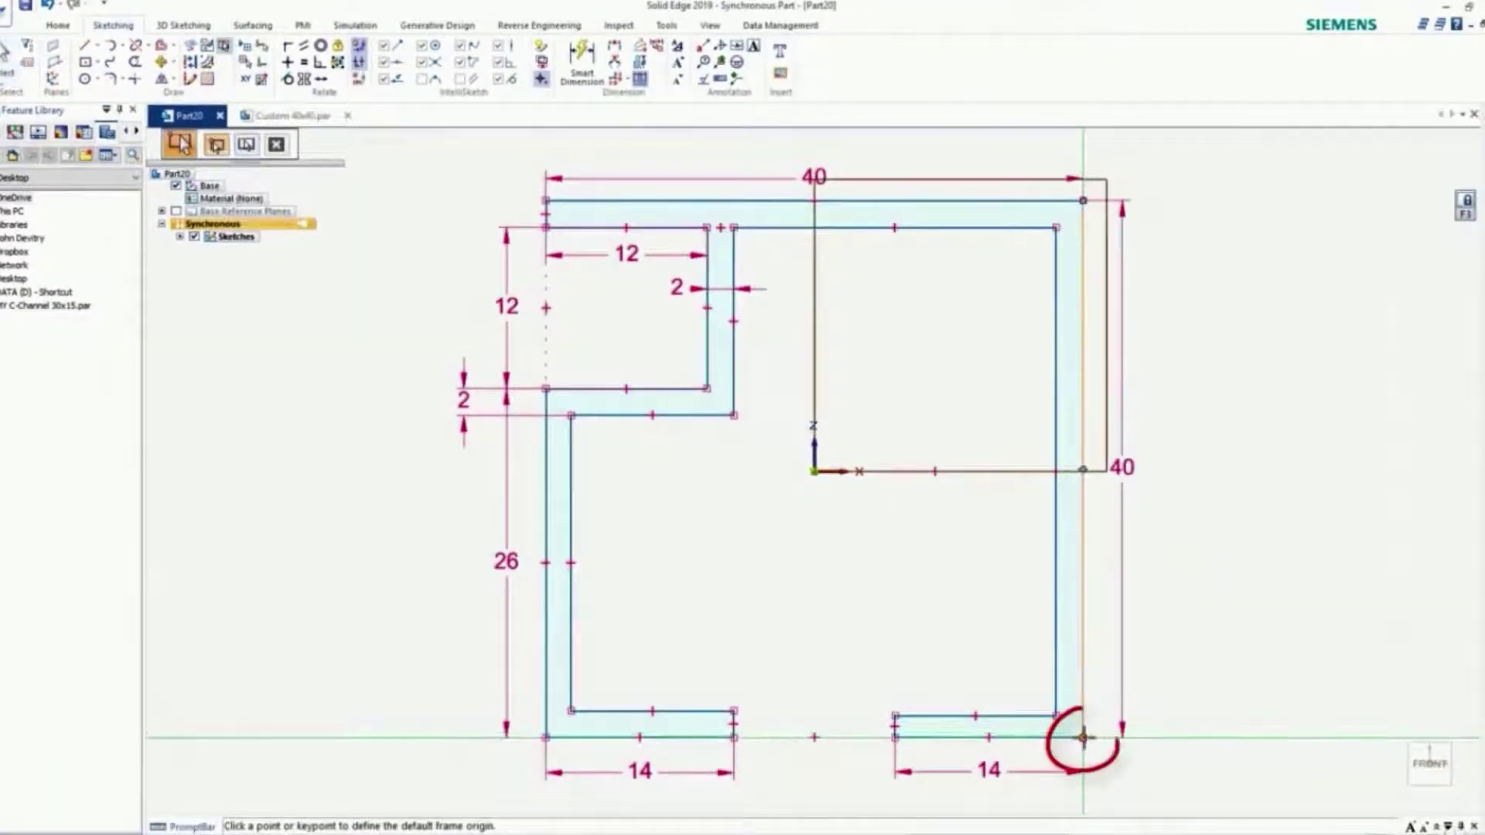
pyautogui.click(1082, 737)
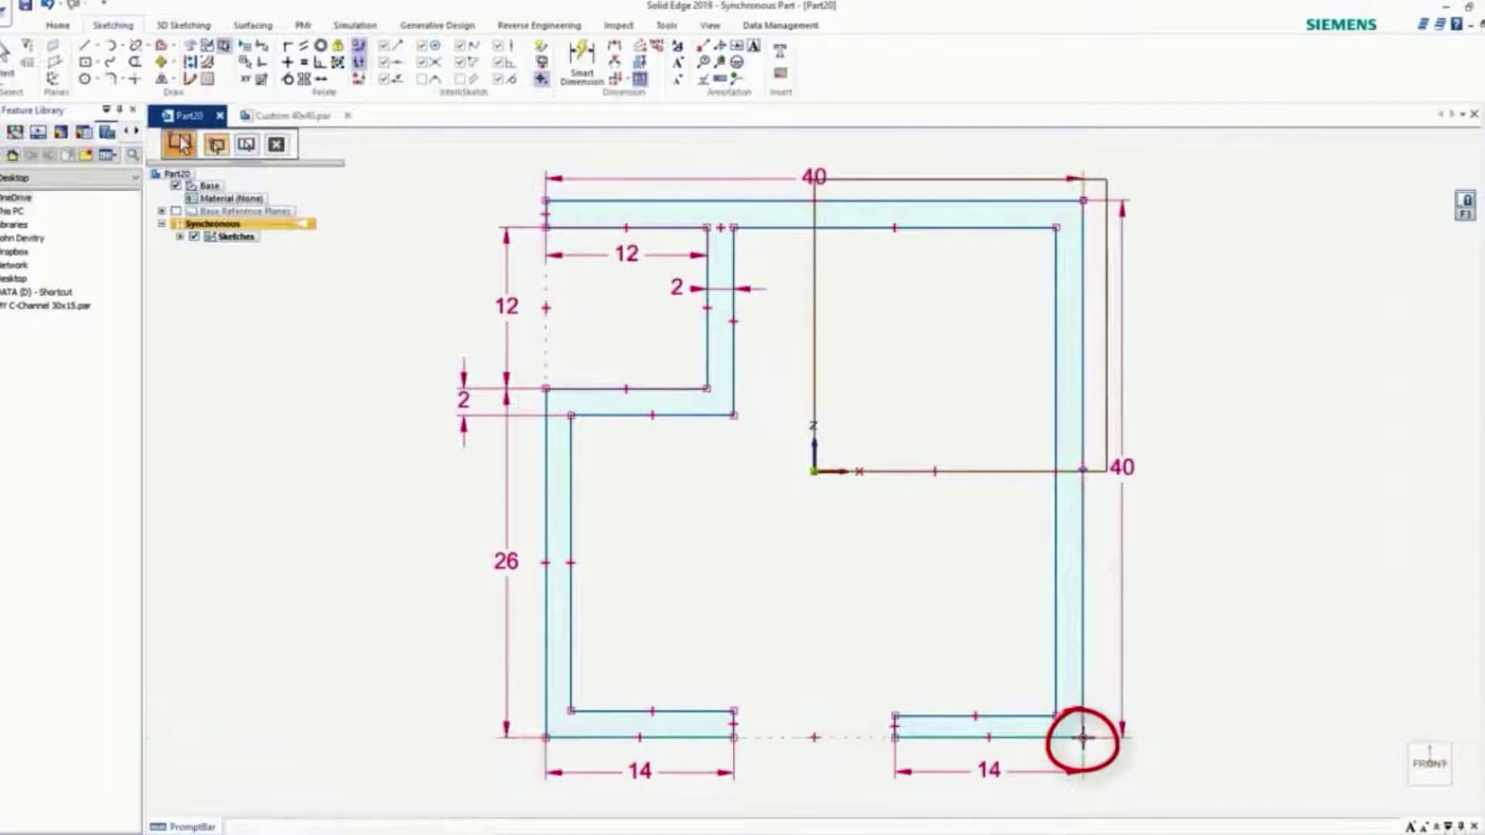
pyautogui.click(1084, 547)
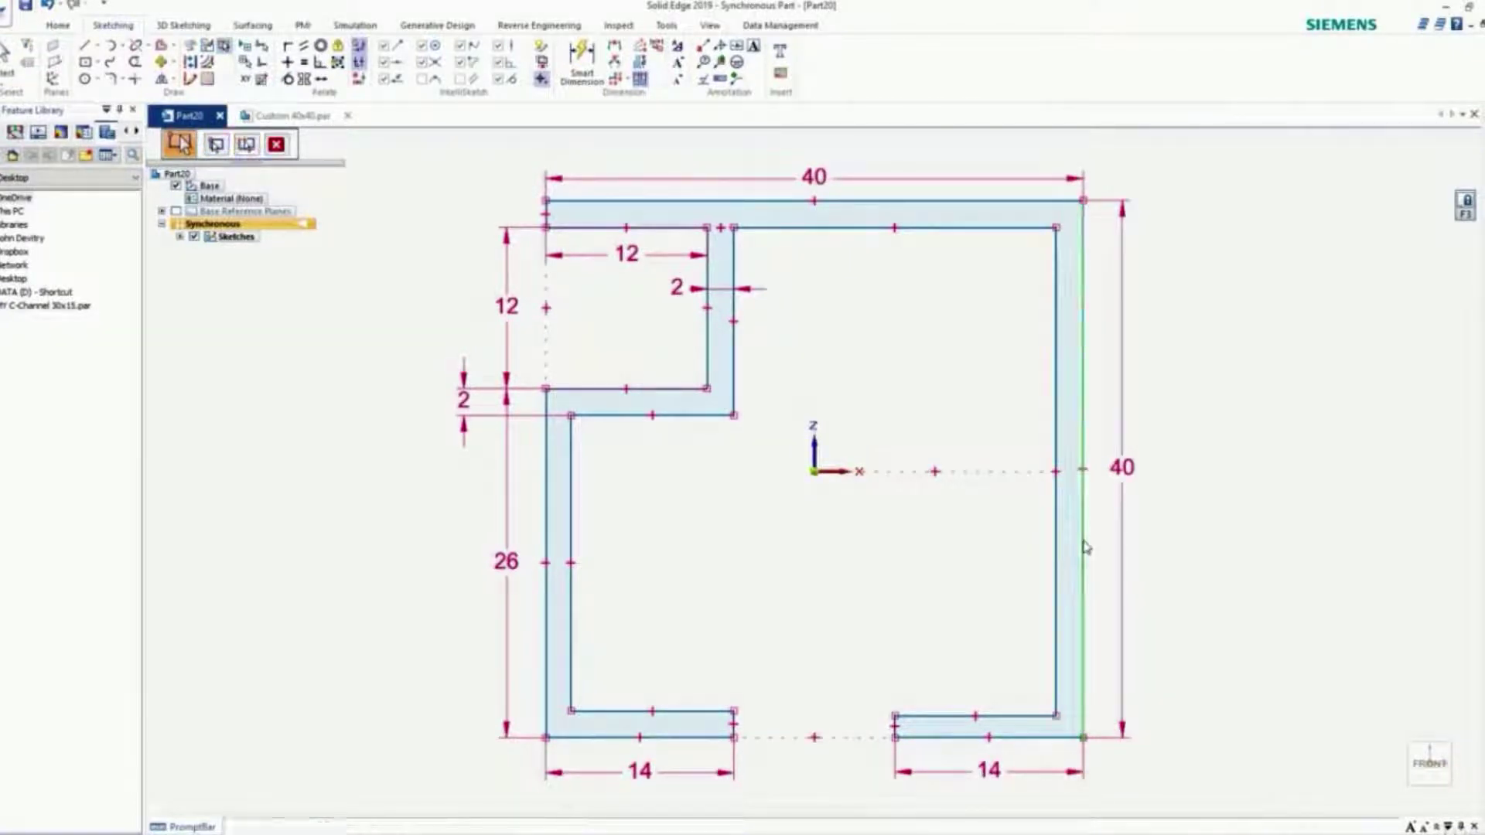
pyautogui.rightClick(1182, 532)
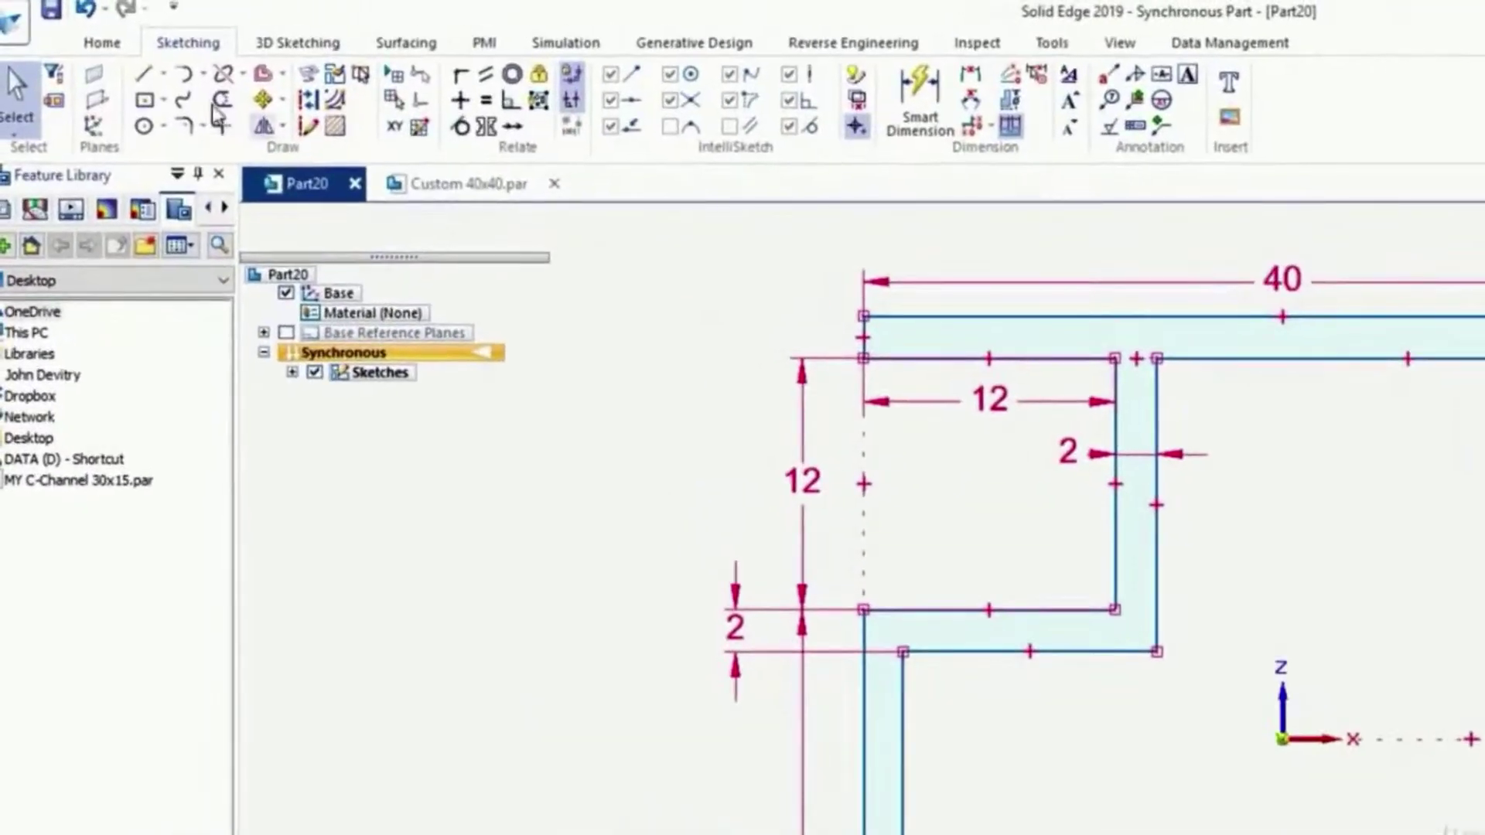
# Save the profile part as Custom 40x40 in the Solid Edge 2019 Frames folder
pyautogui.click(51, 11)
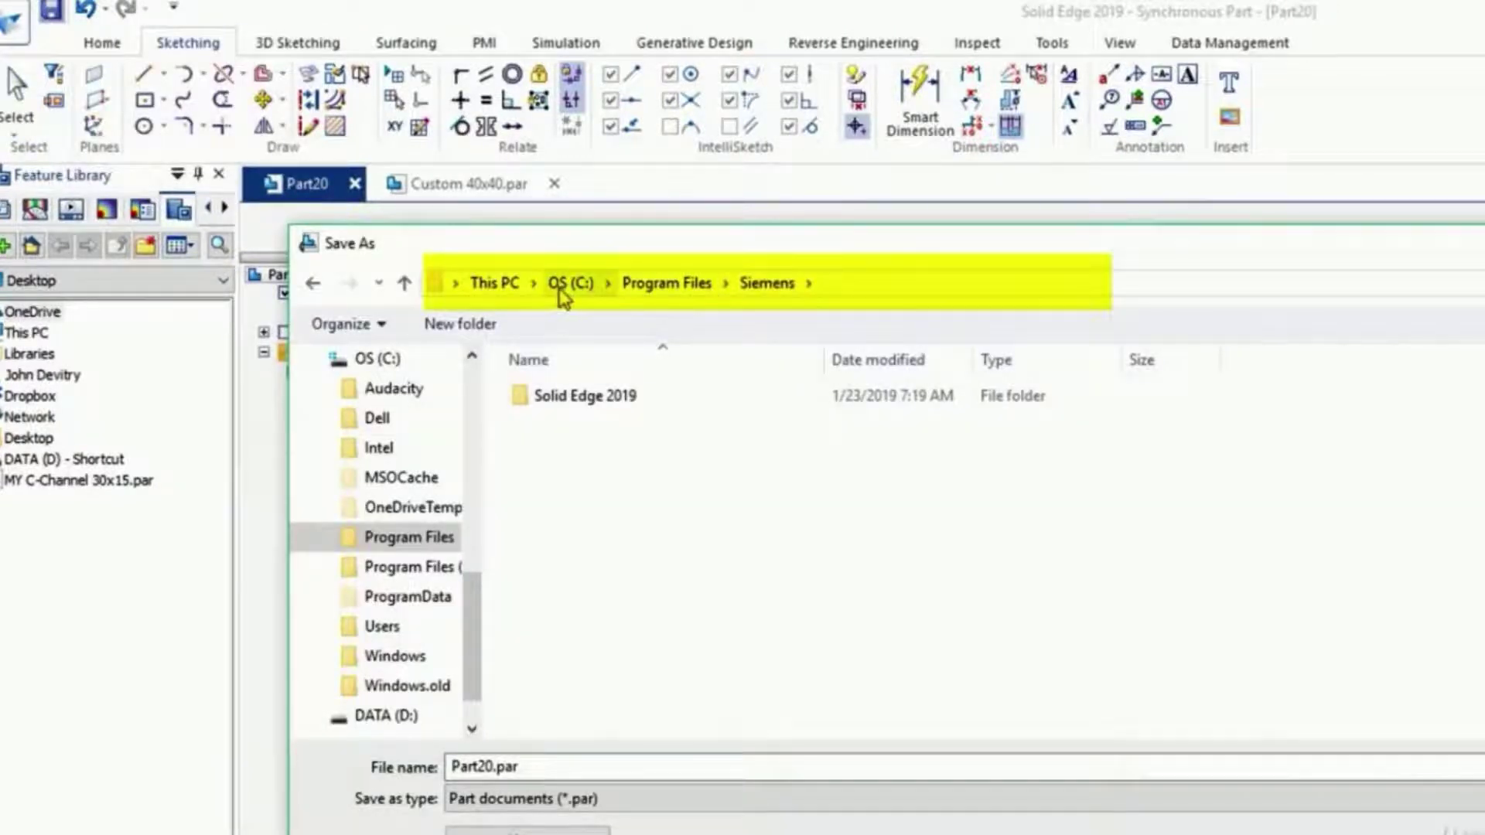
pyautogui.doubleClick(588, 396)
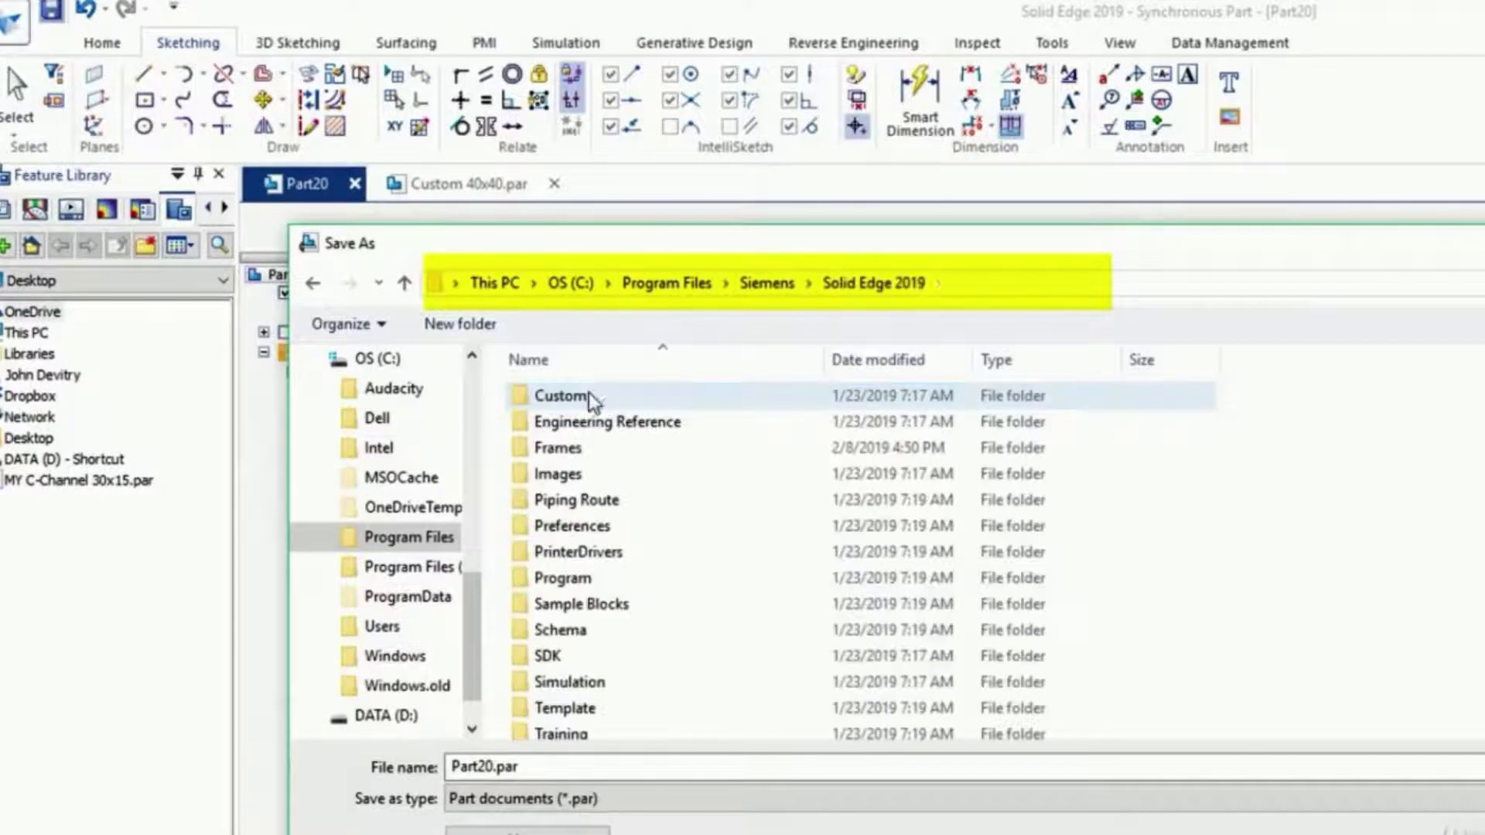
pyautogui.doubleClick(562, 448)
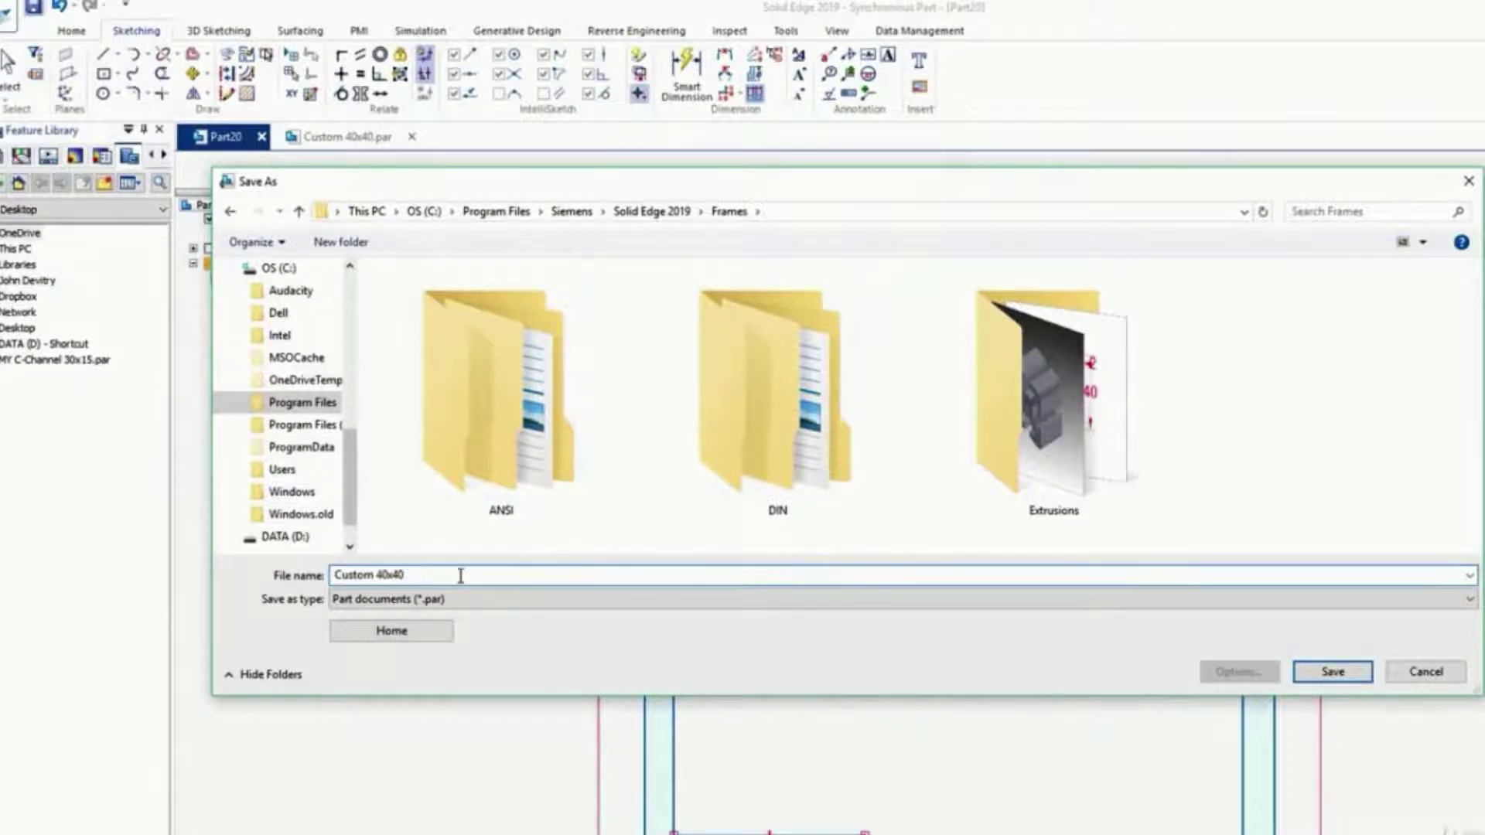
pyautogui.click(1332, 672)
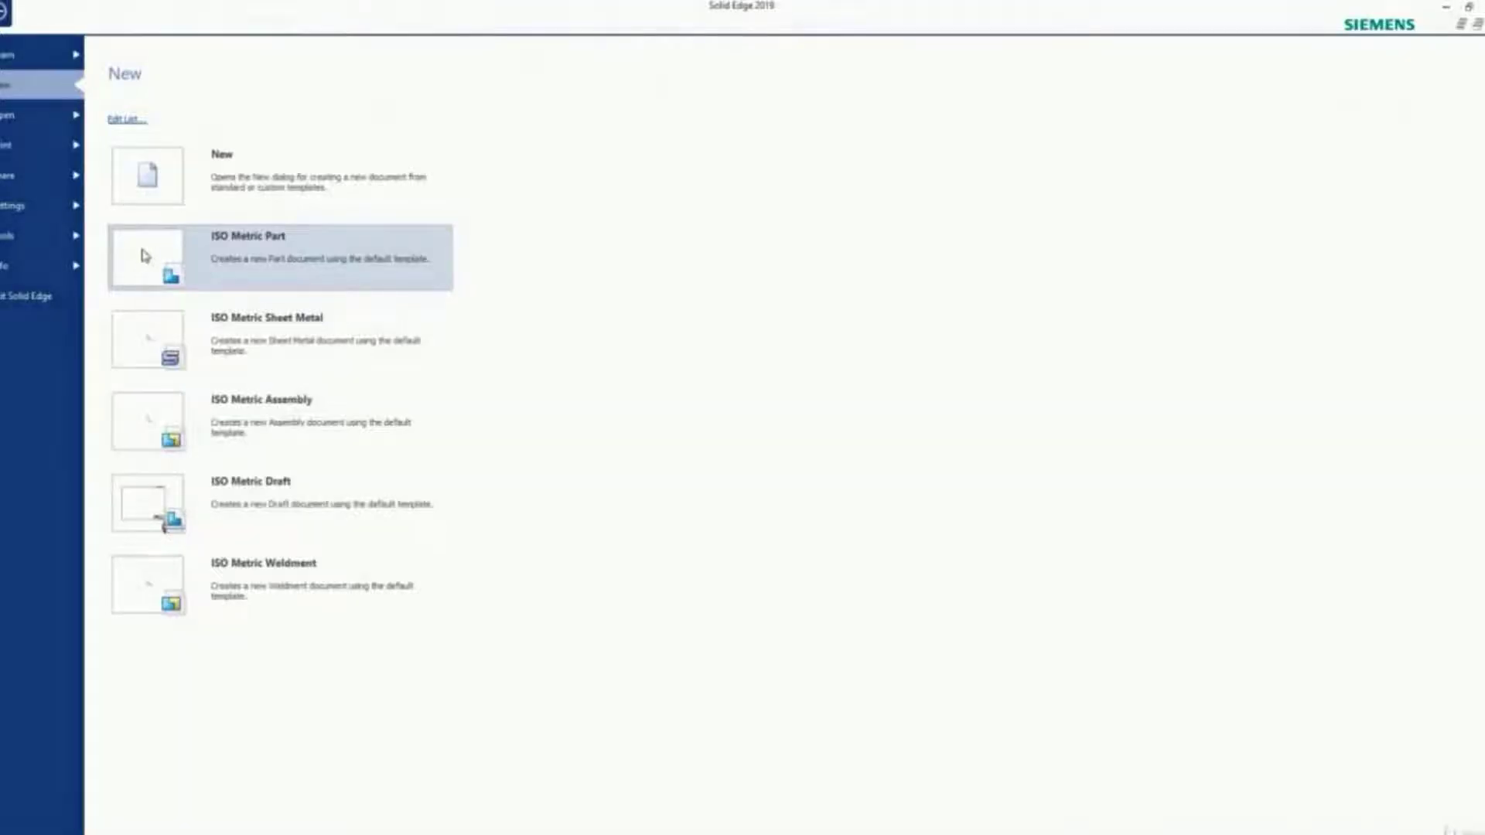
# Create a new ISO Metric Part and draw a 20 x 5 mm rectangle centred on the origin
pyautogui.moveTo(146, 258)
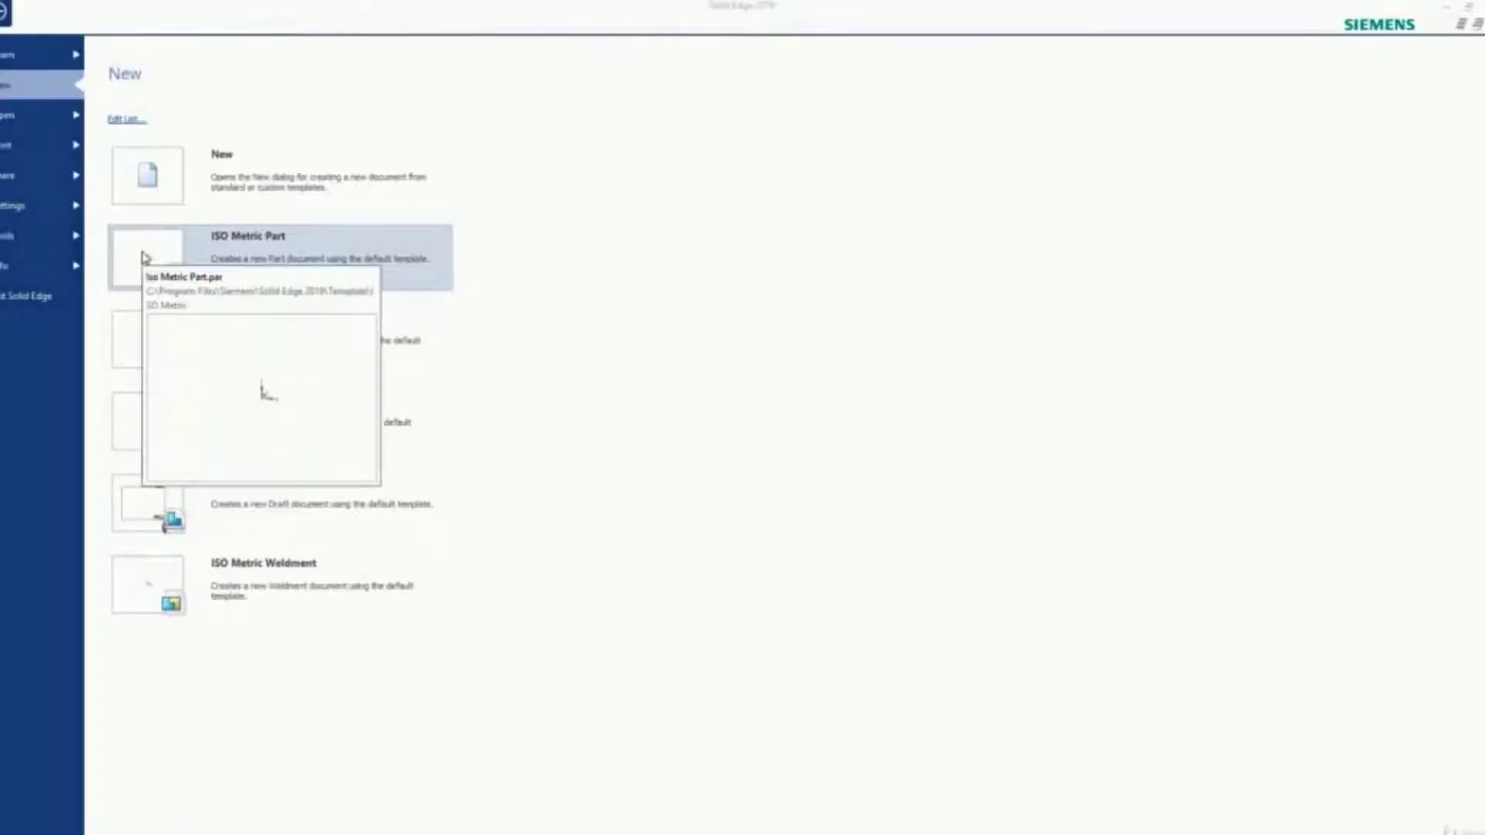
pyautogui.click(144, 257)
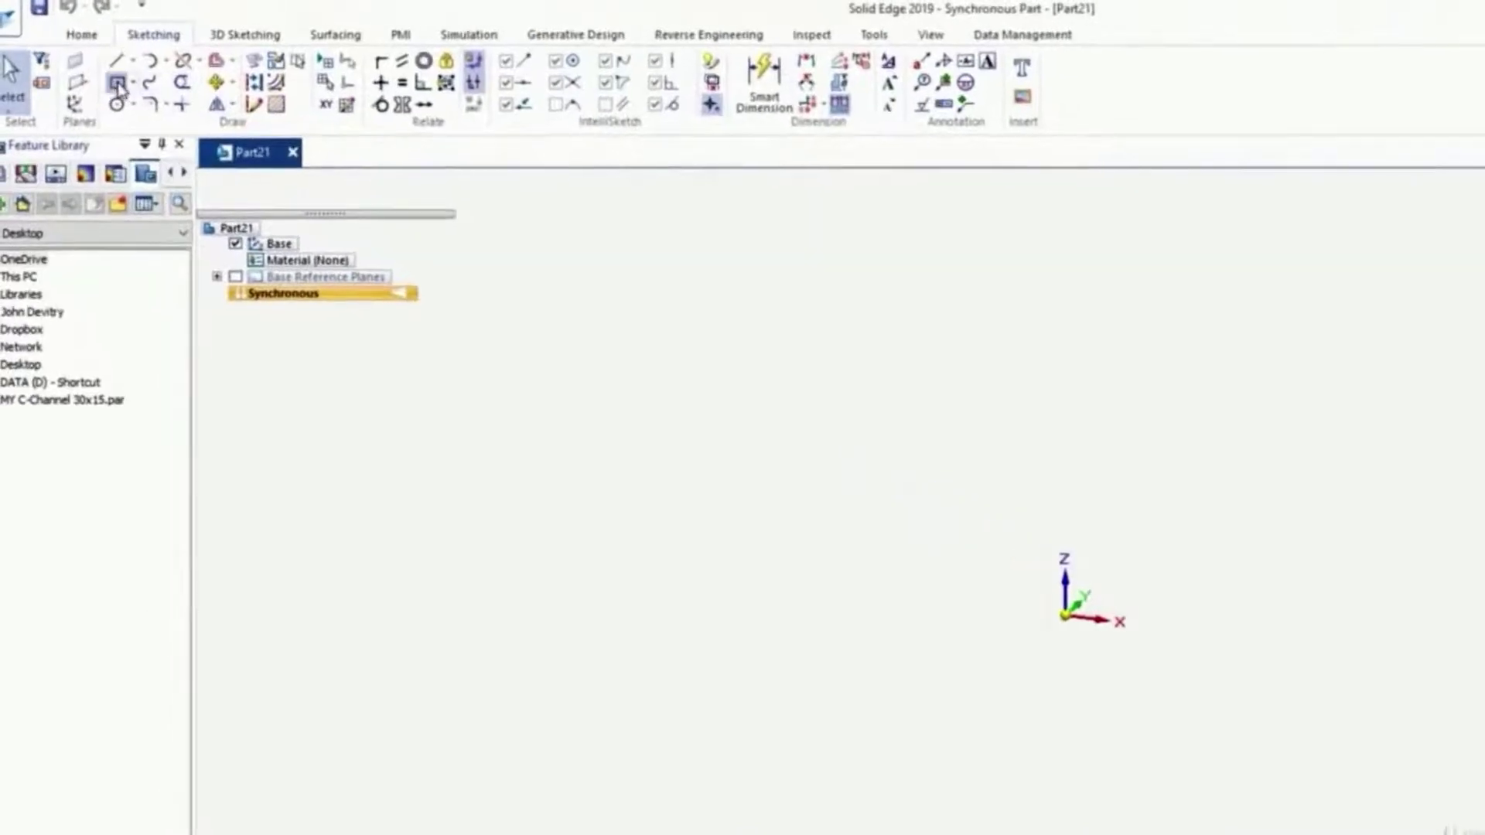
pyautogui.click(118, 84)
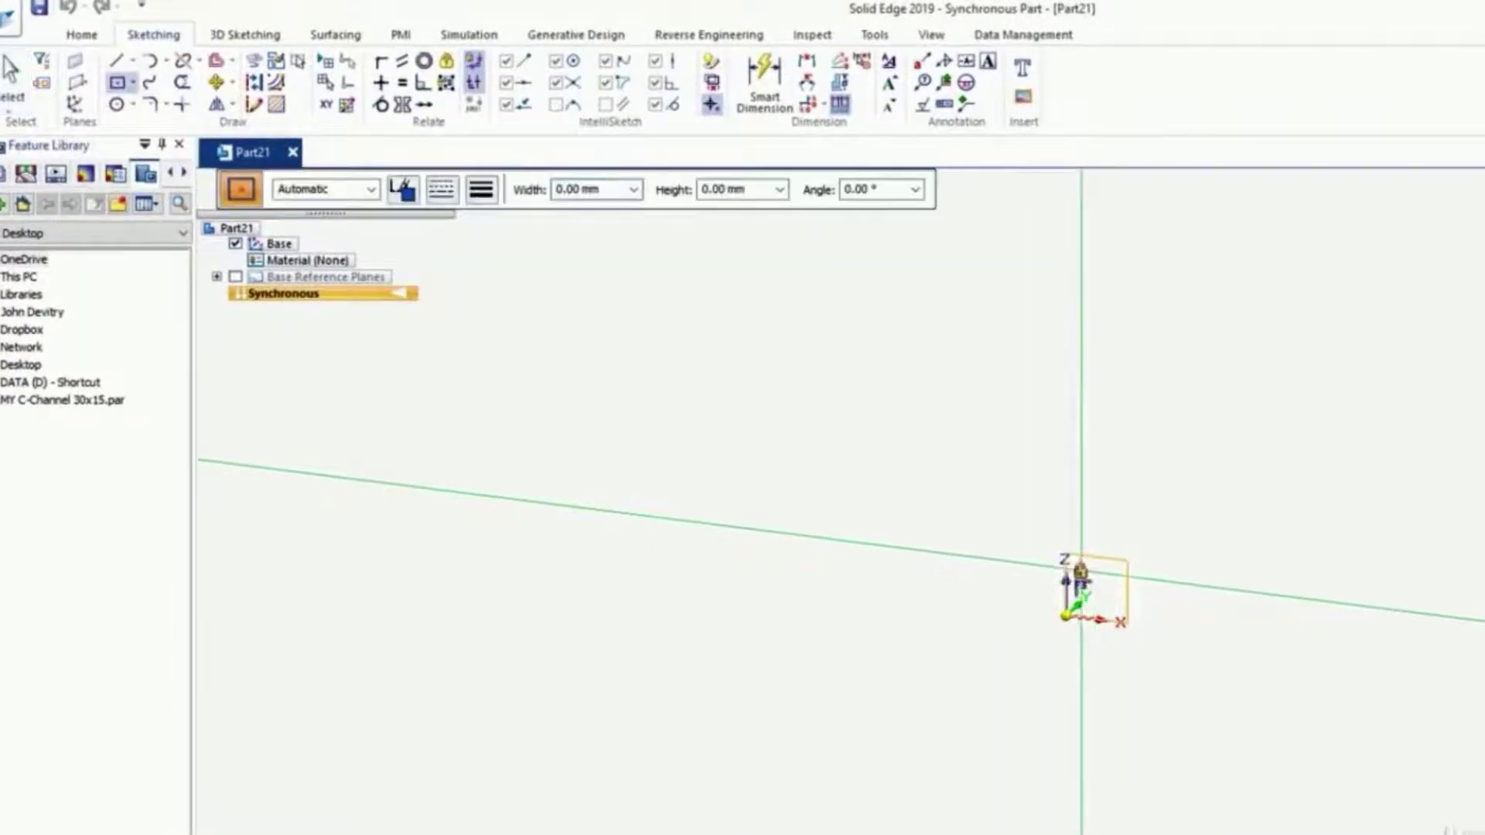
pyautogui.click(1066, 617)
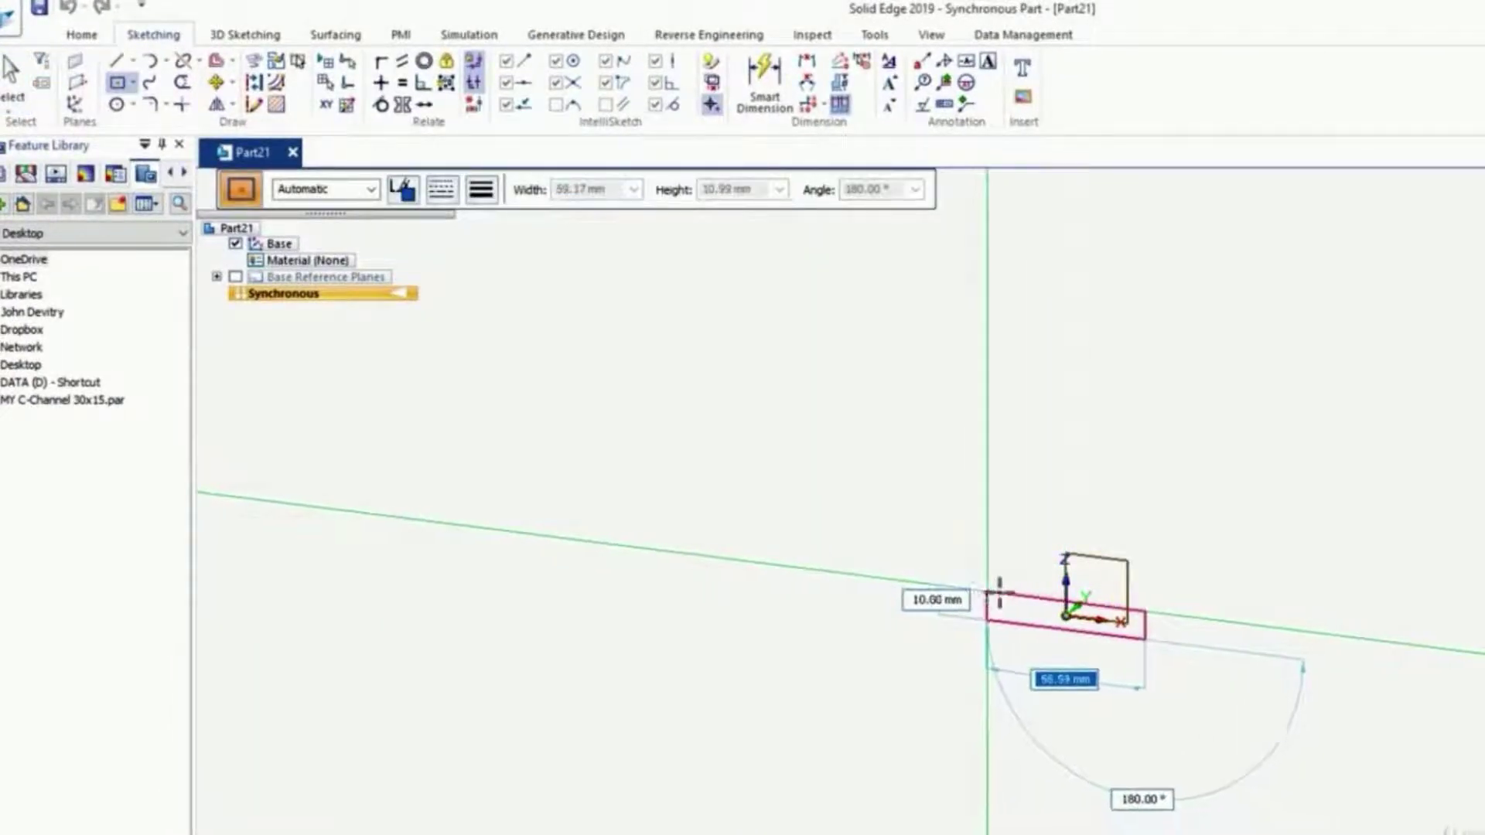
pyautogui.write('20')
pyautogui.press('Tab')
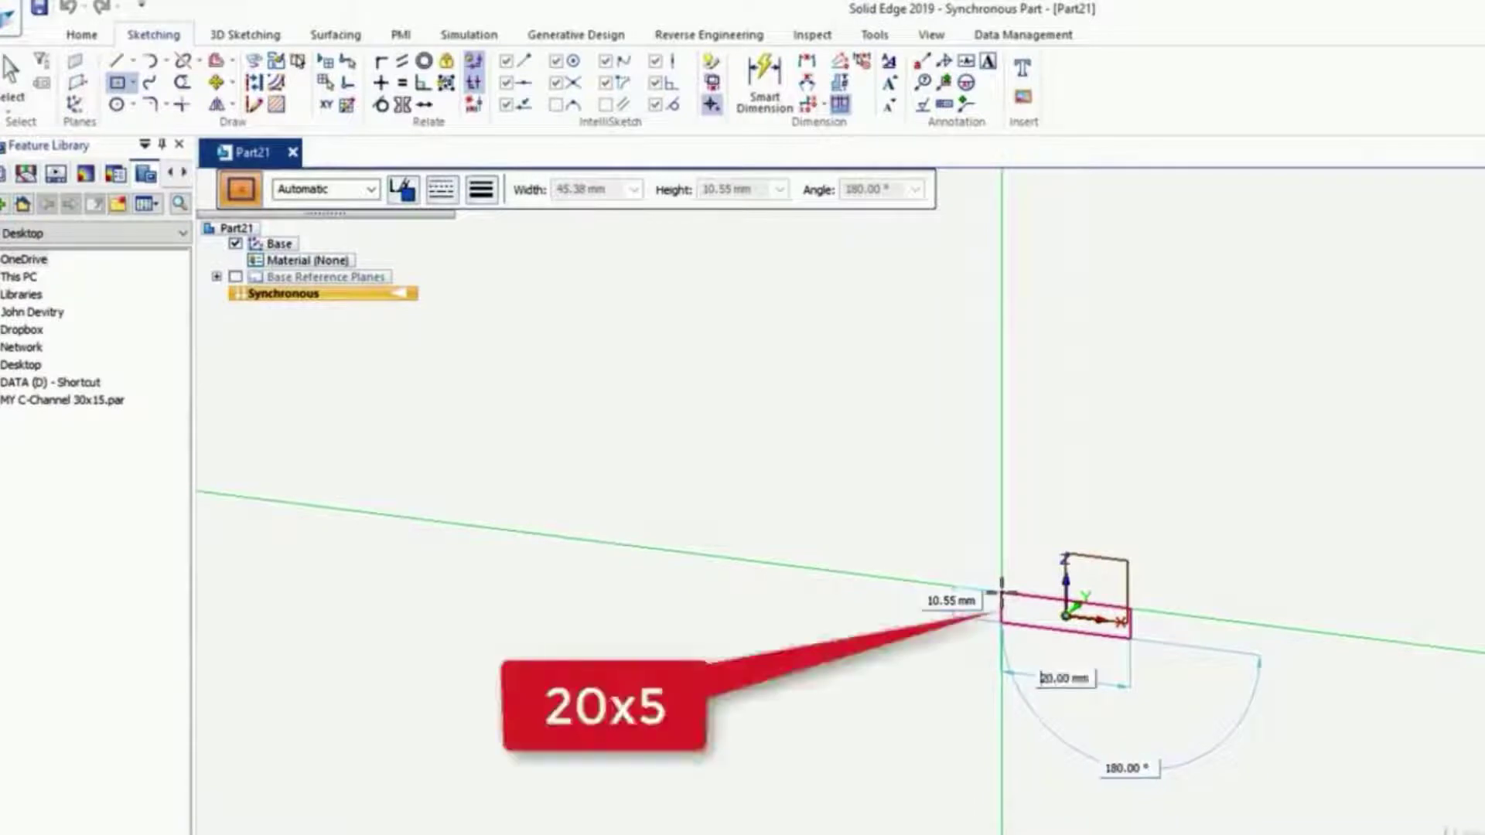
pyautogui.press('Tab')
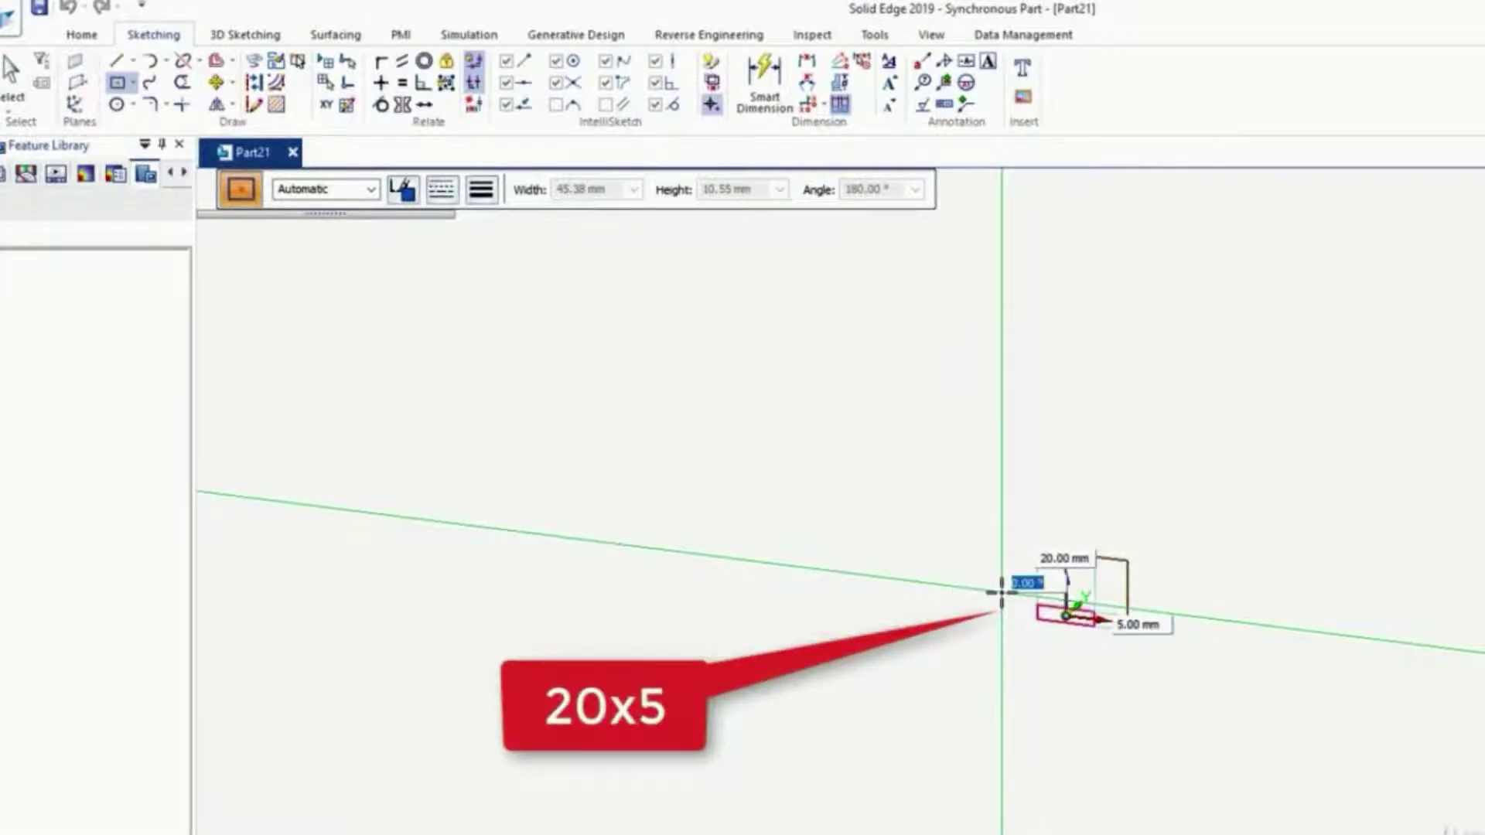
pyautogui.press('Return')
pyautogui.scroll(9, 1079, 625)
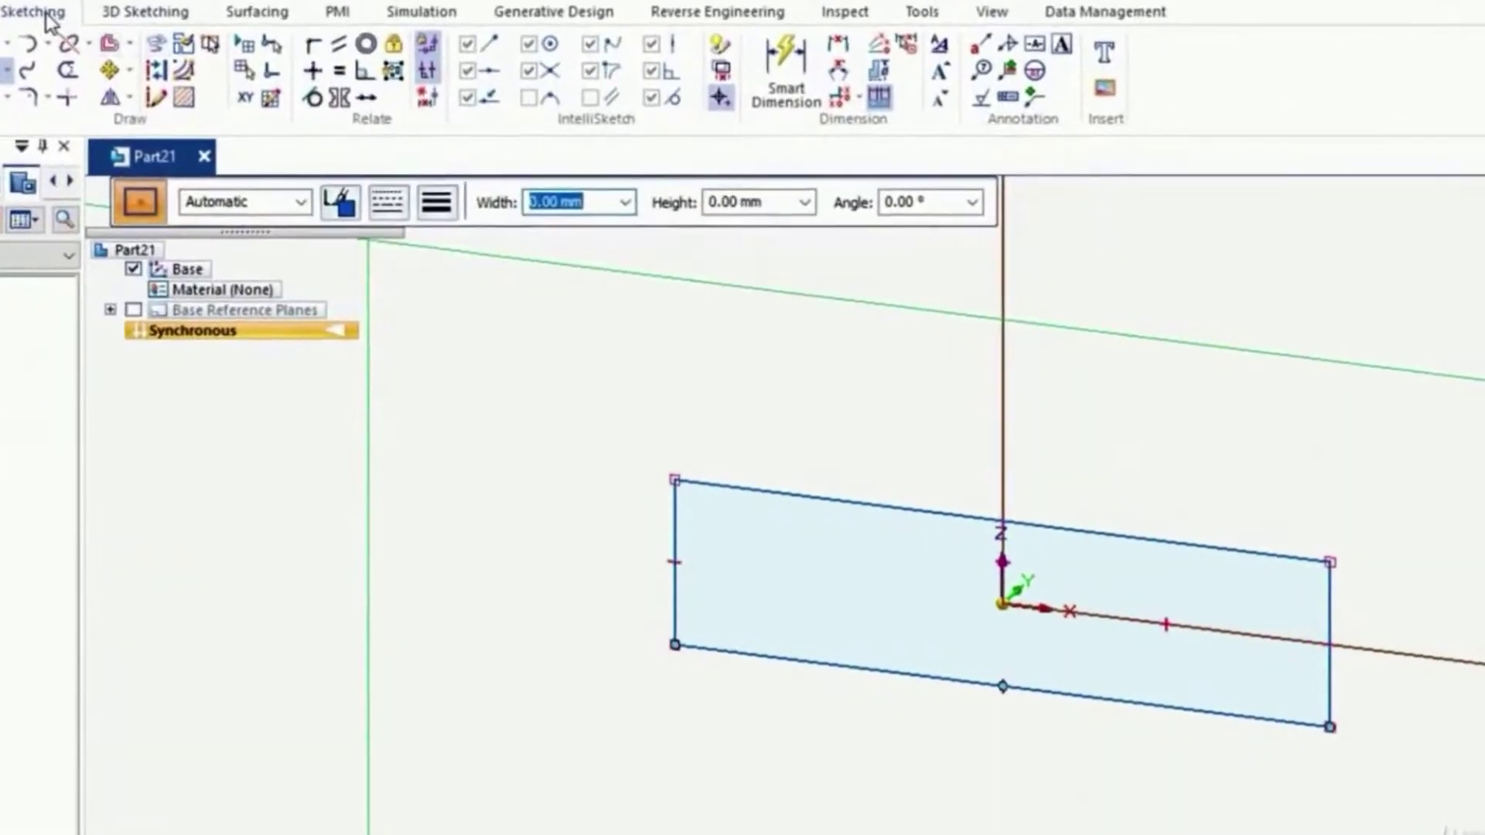
# Define the frame origin at the rectangle's lower-right corner, using its bottom edge for the orientation
pyautogui.click(211, 51)
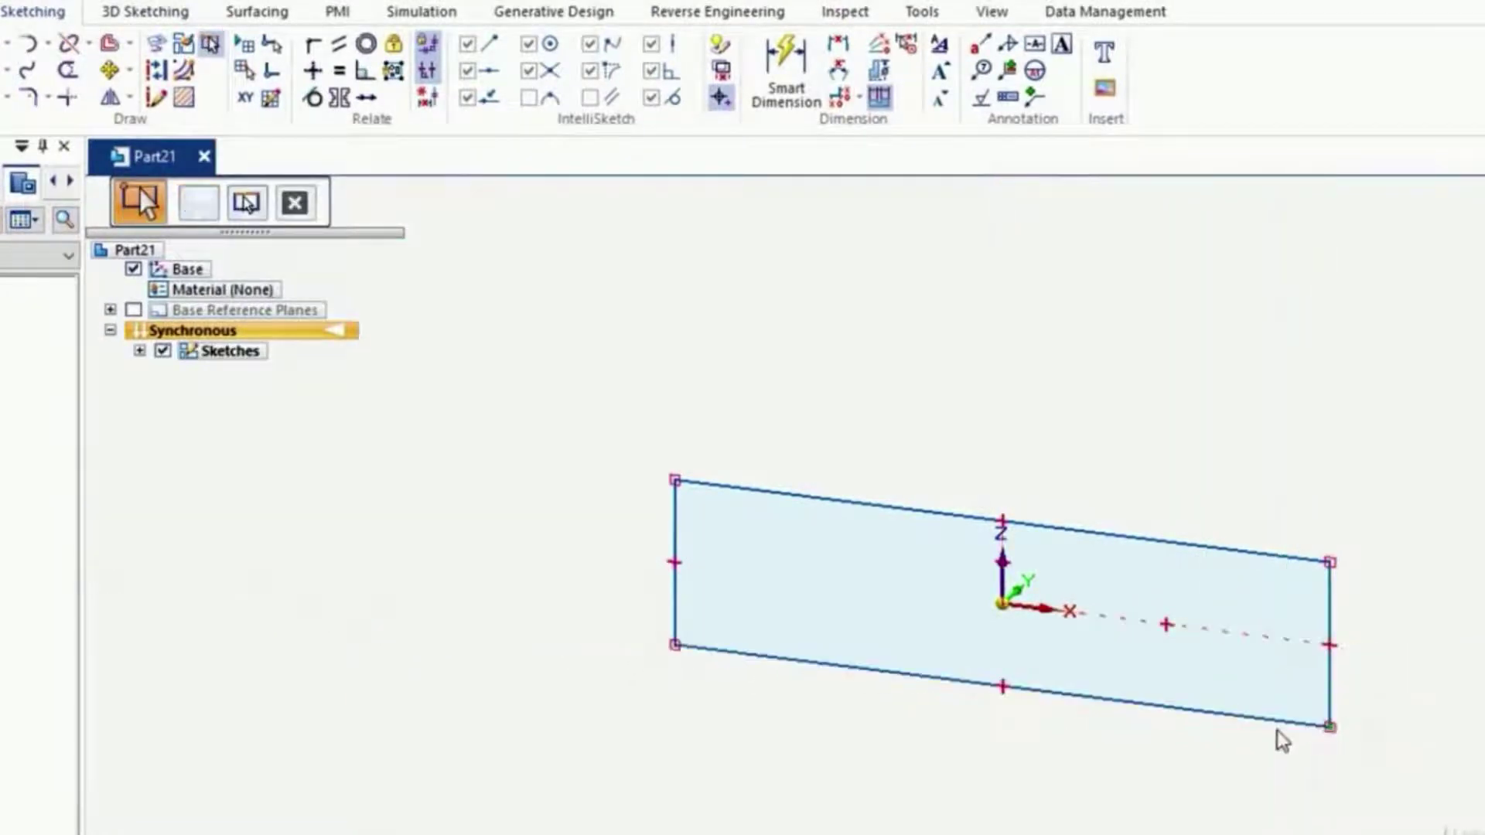
pyautogui.click(1164, 709)
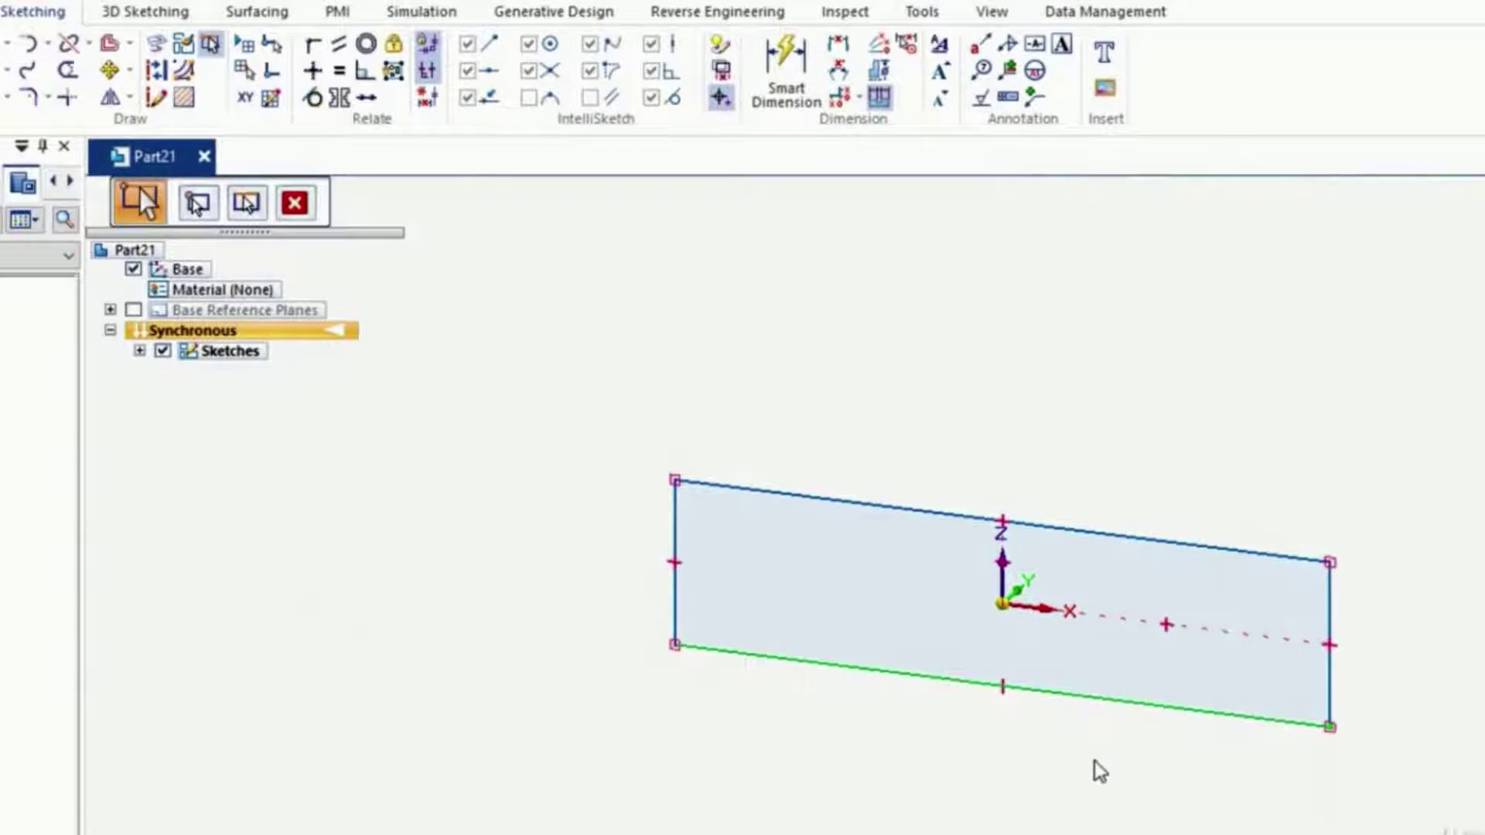
pyautogui.press('Escape')
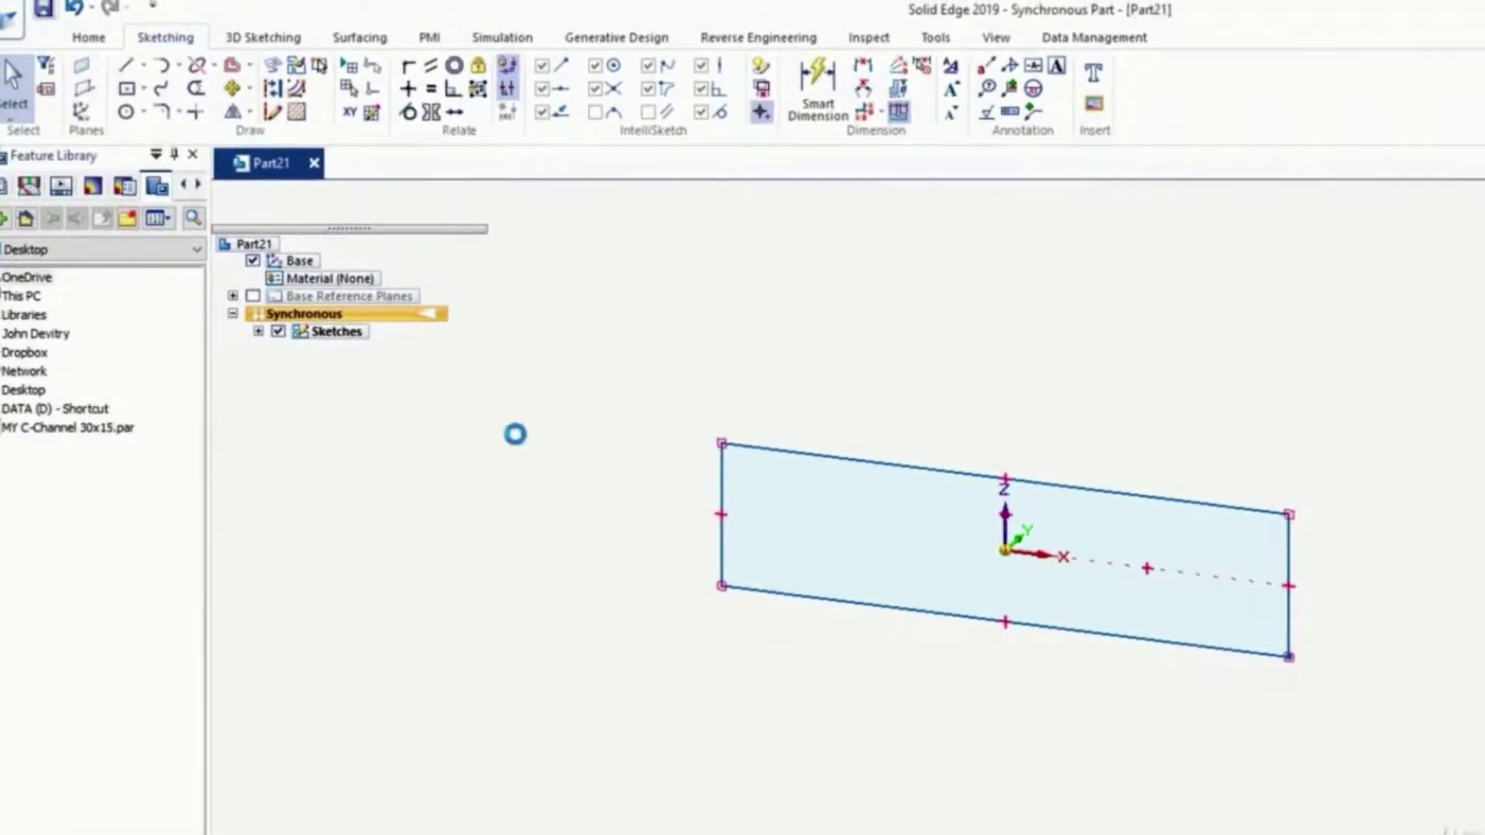
# Save the rectangular profile part as Plate 20x5 in the Frames folder
pyautogui.write('Plate')
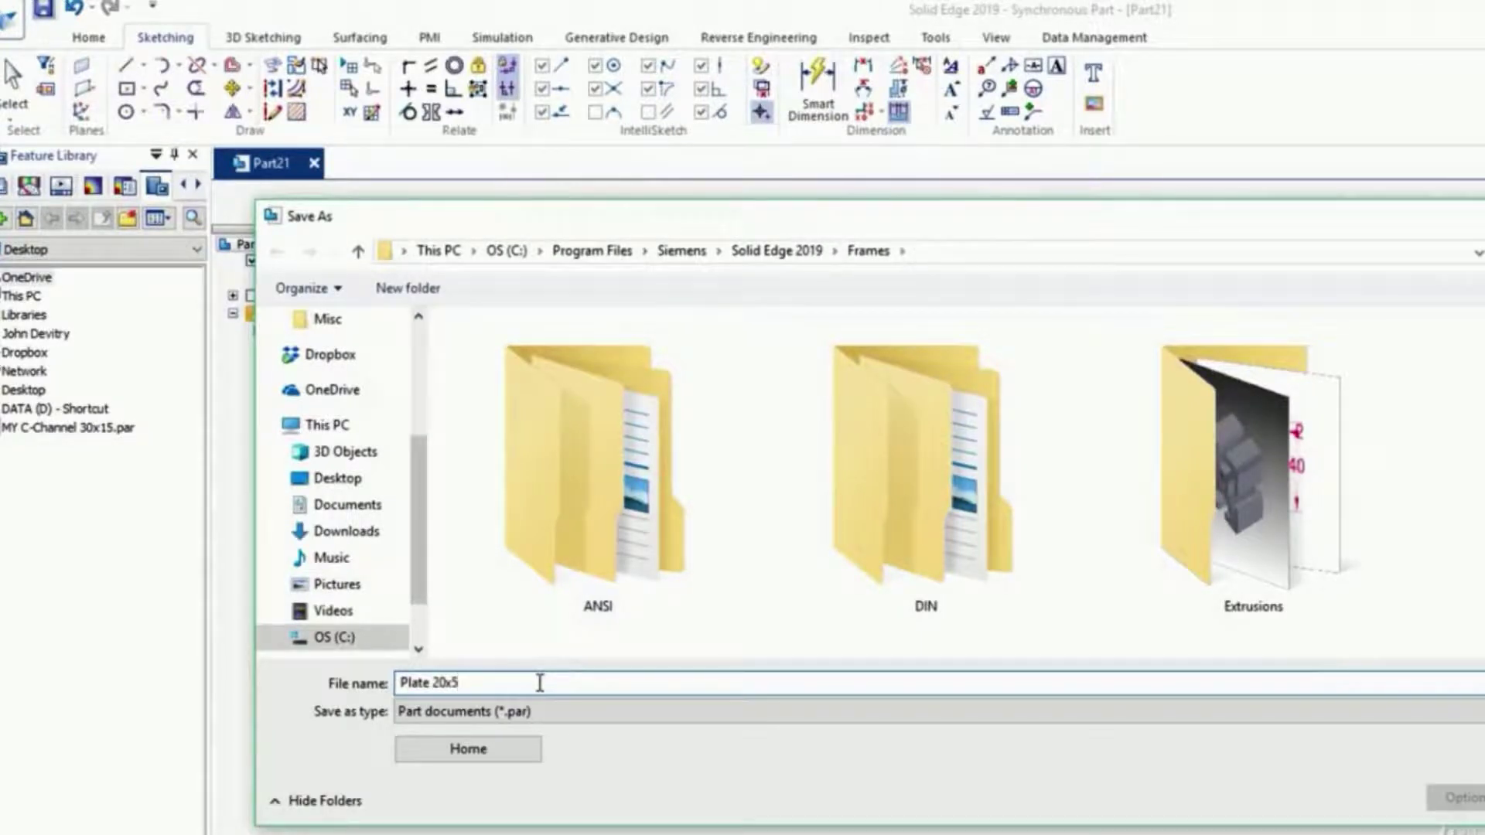
pyautogui.write(' 20x5')
pyautogui.press('Return')
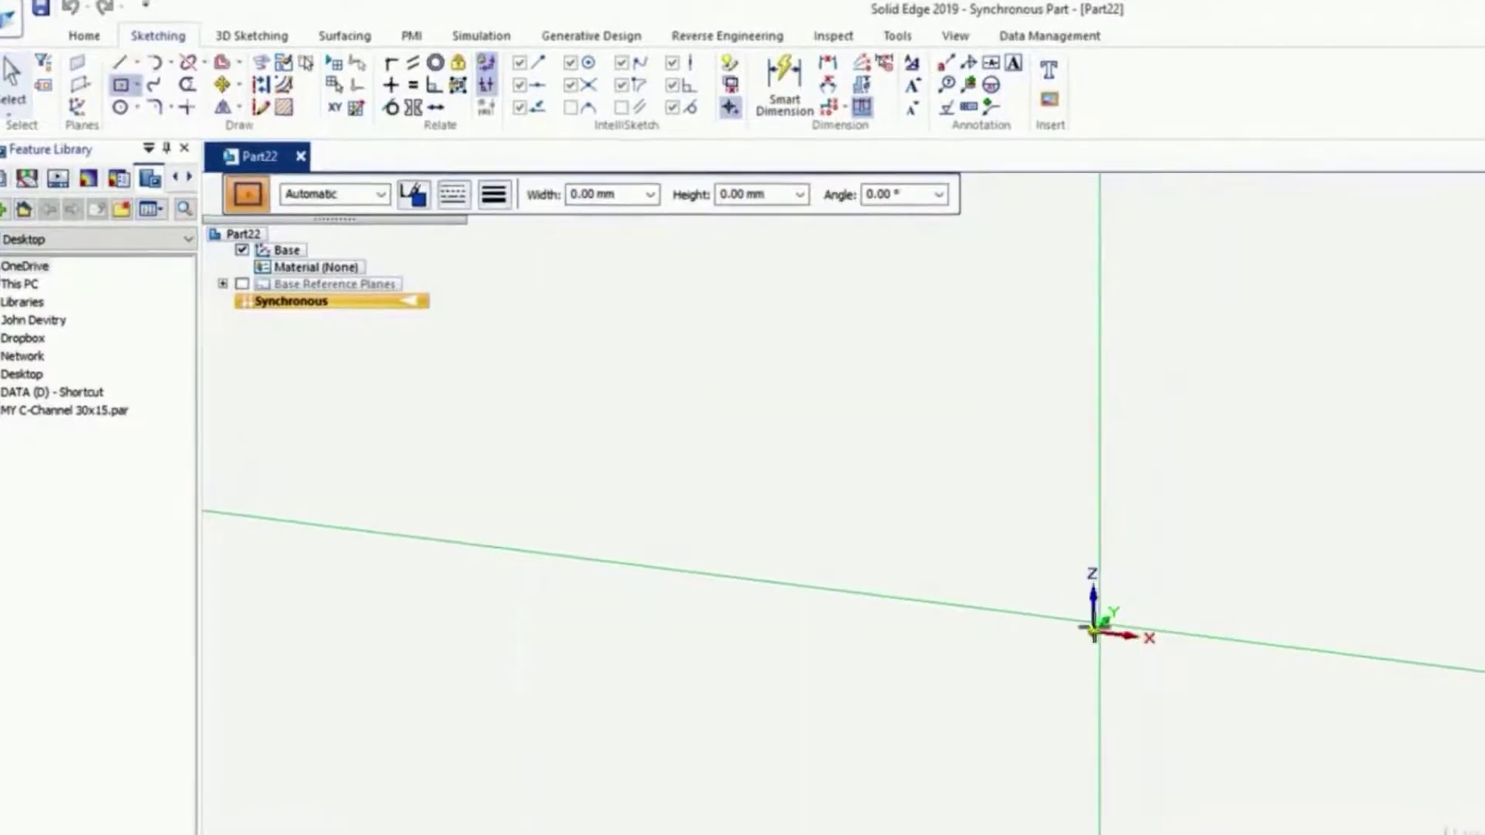
# Draw a 400 x 240 mm rectangle centred on the origin of the new part
pyautogui.click(1093, 628)
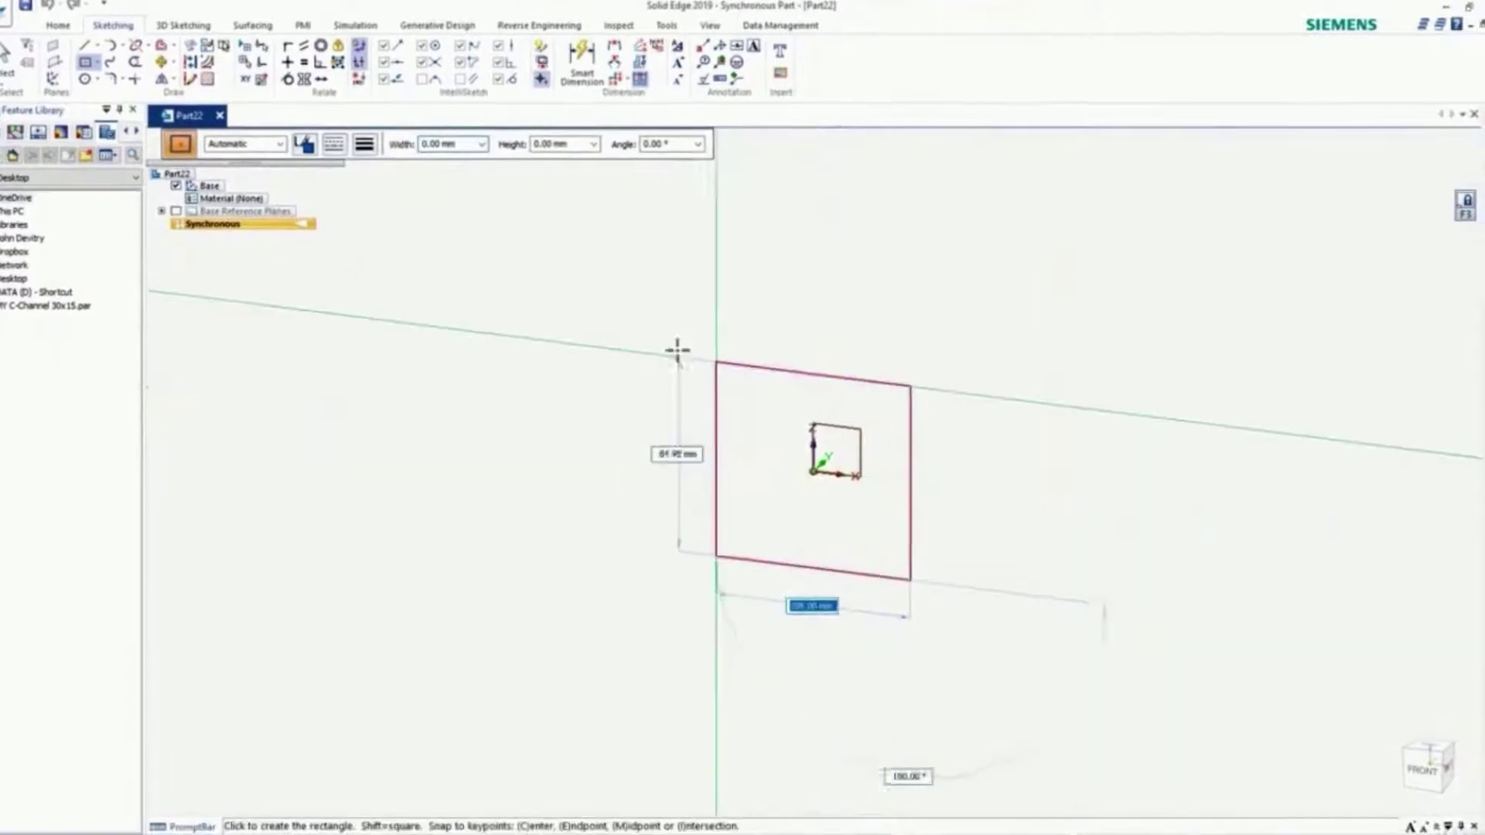
pyautogui.write('400')
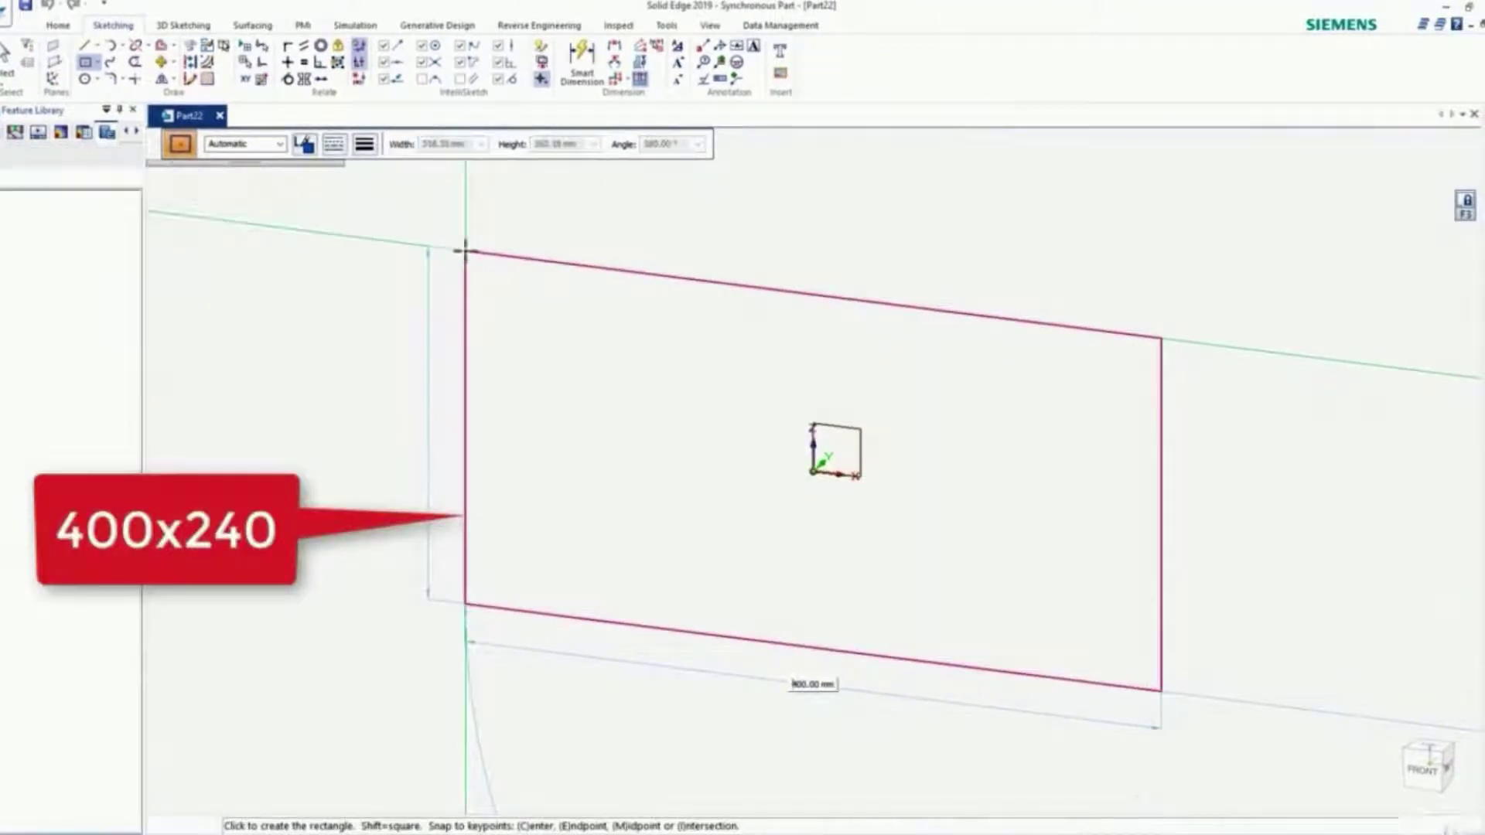
pyautogui.press('Tab')
pyautogui.write('240')
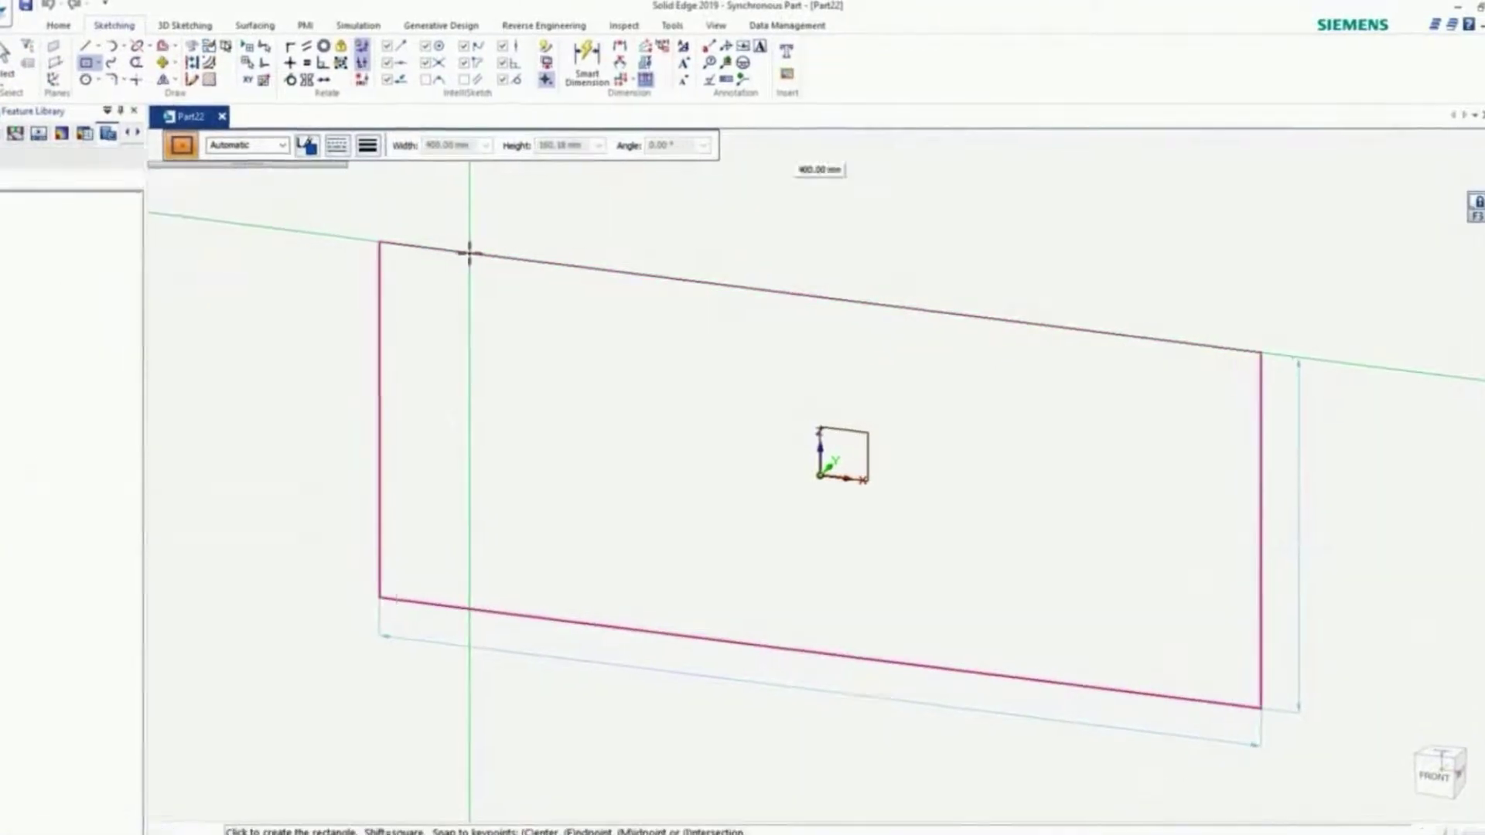
pyautogui.press('Return')
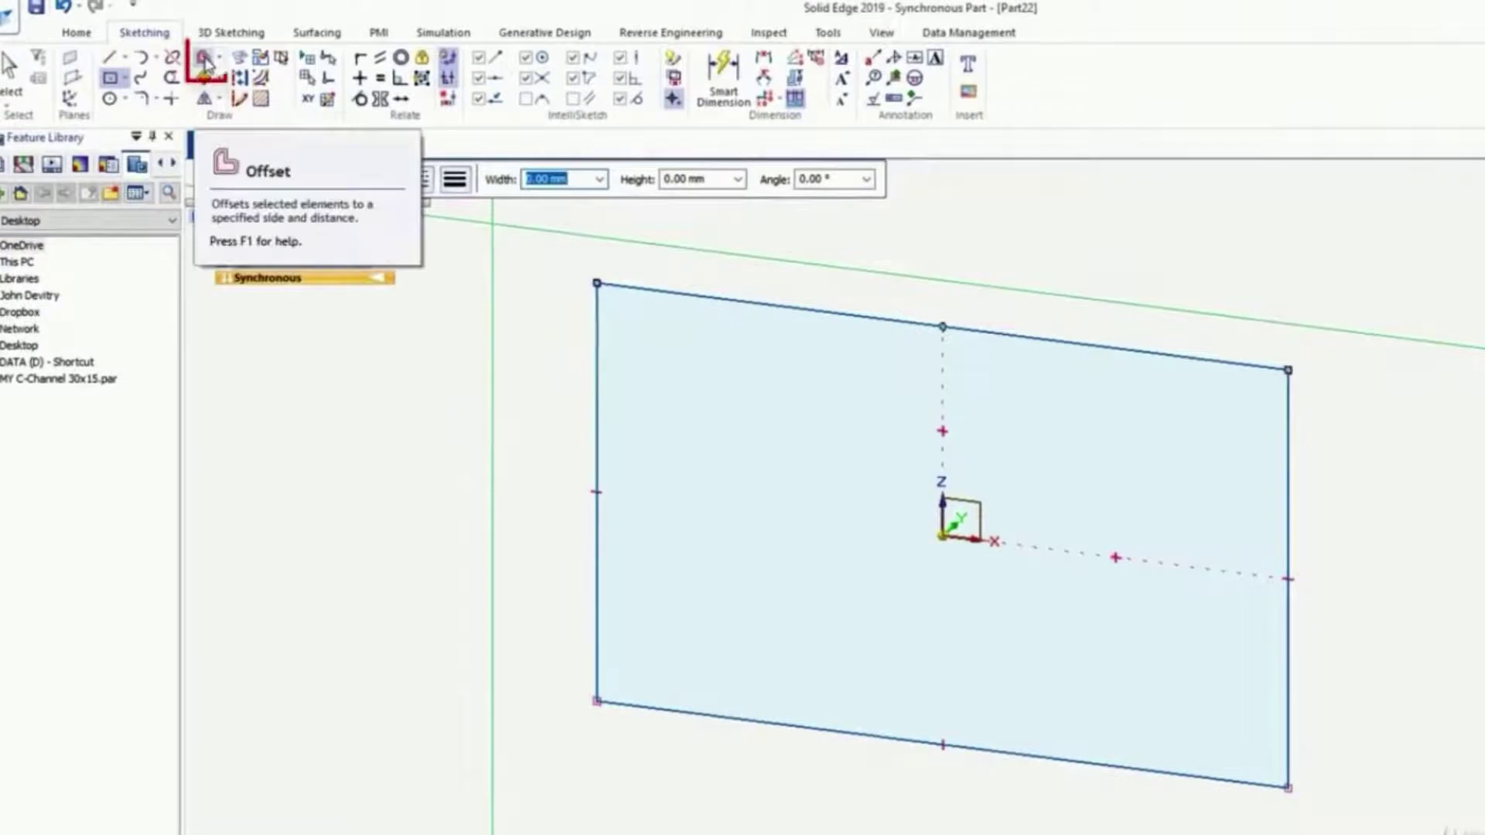
# Offset the rectangle's left edge inward as a single element three times in succession at 100 mm spacing
pyautogui.click(205, 62)
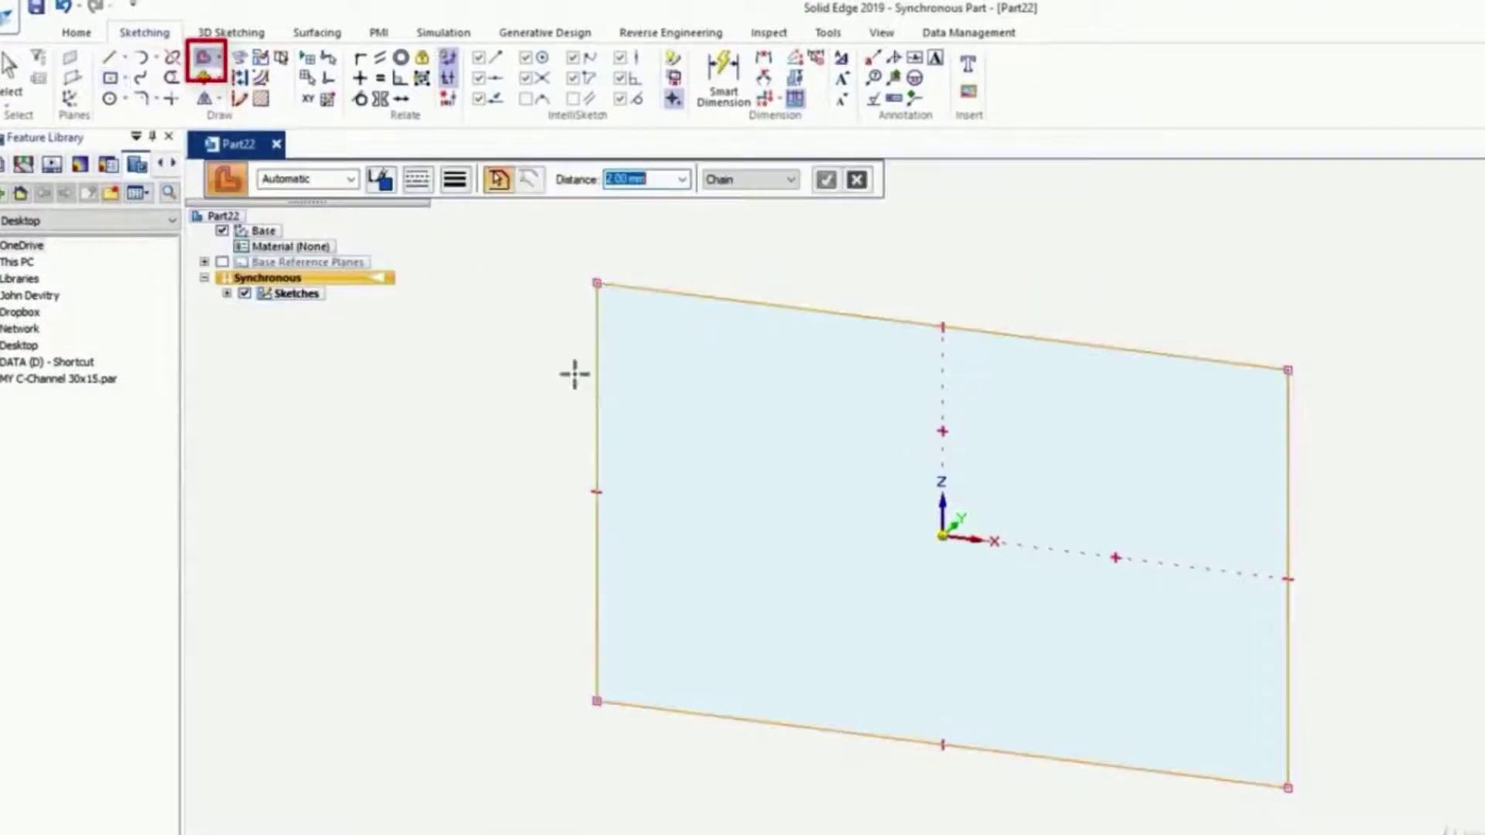
pyautogui.click(749, 181)
pyautogui.click(723, 200)
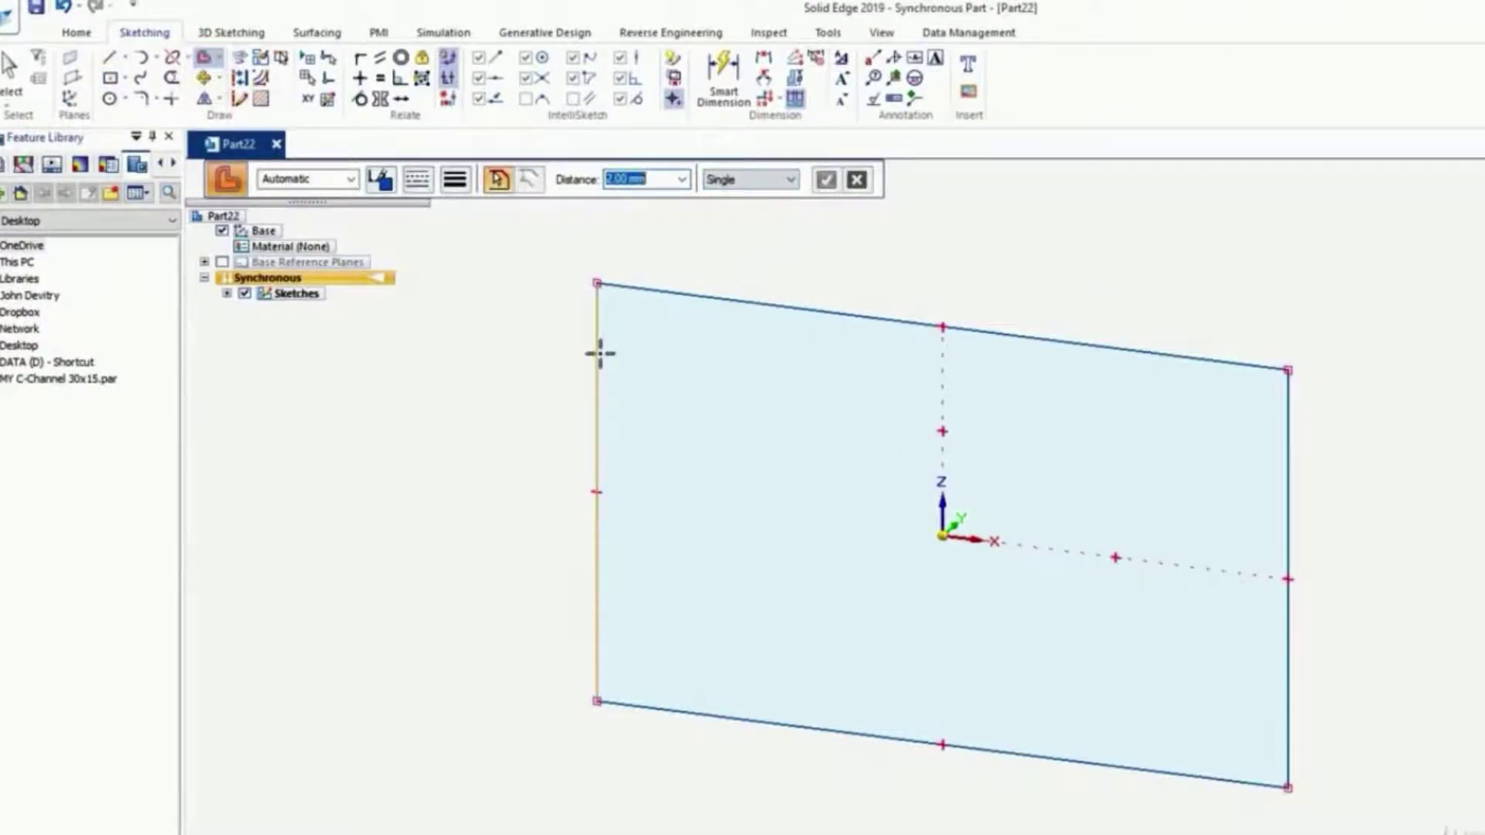
pyautogui.click(598, 348)
pyautogui.write('100')
pyautogui.press('Return')
pyautogui.click(789, 364)
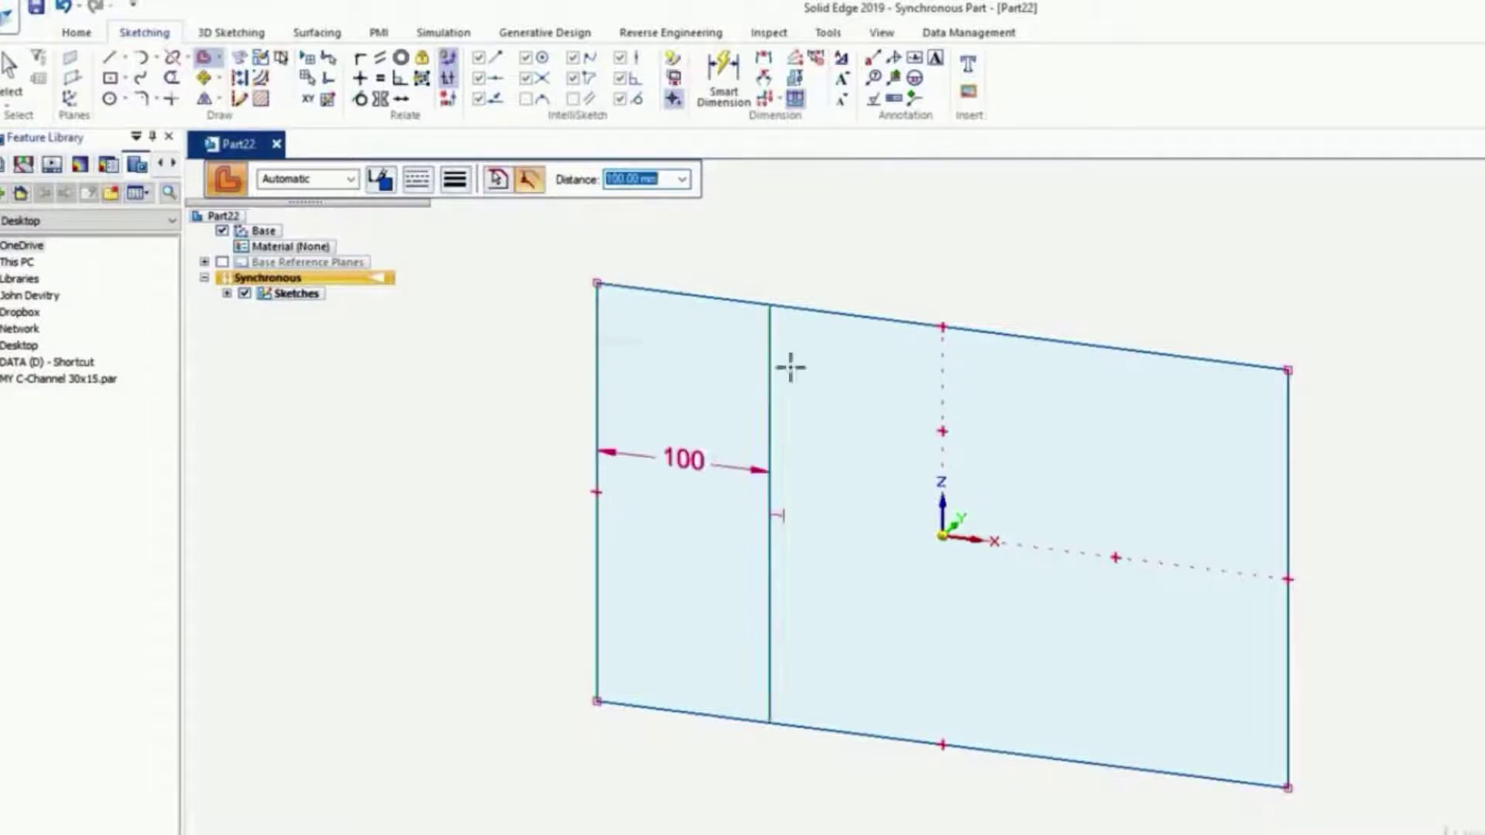
pyautogui.click(871, 382)
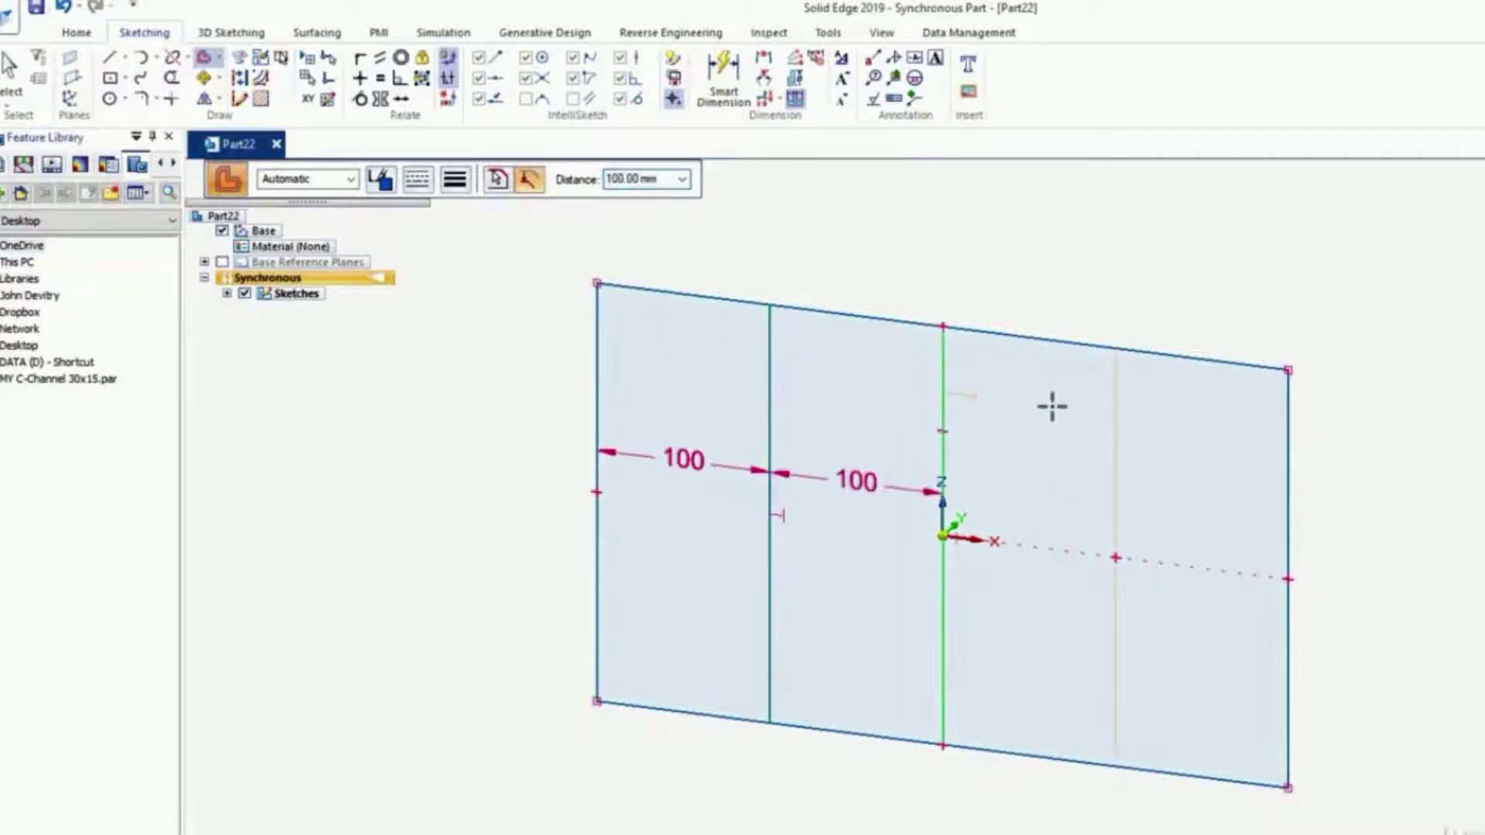
pyautogui.click(1052, 406)
pyautogui.rightClick(1037, 254)
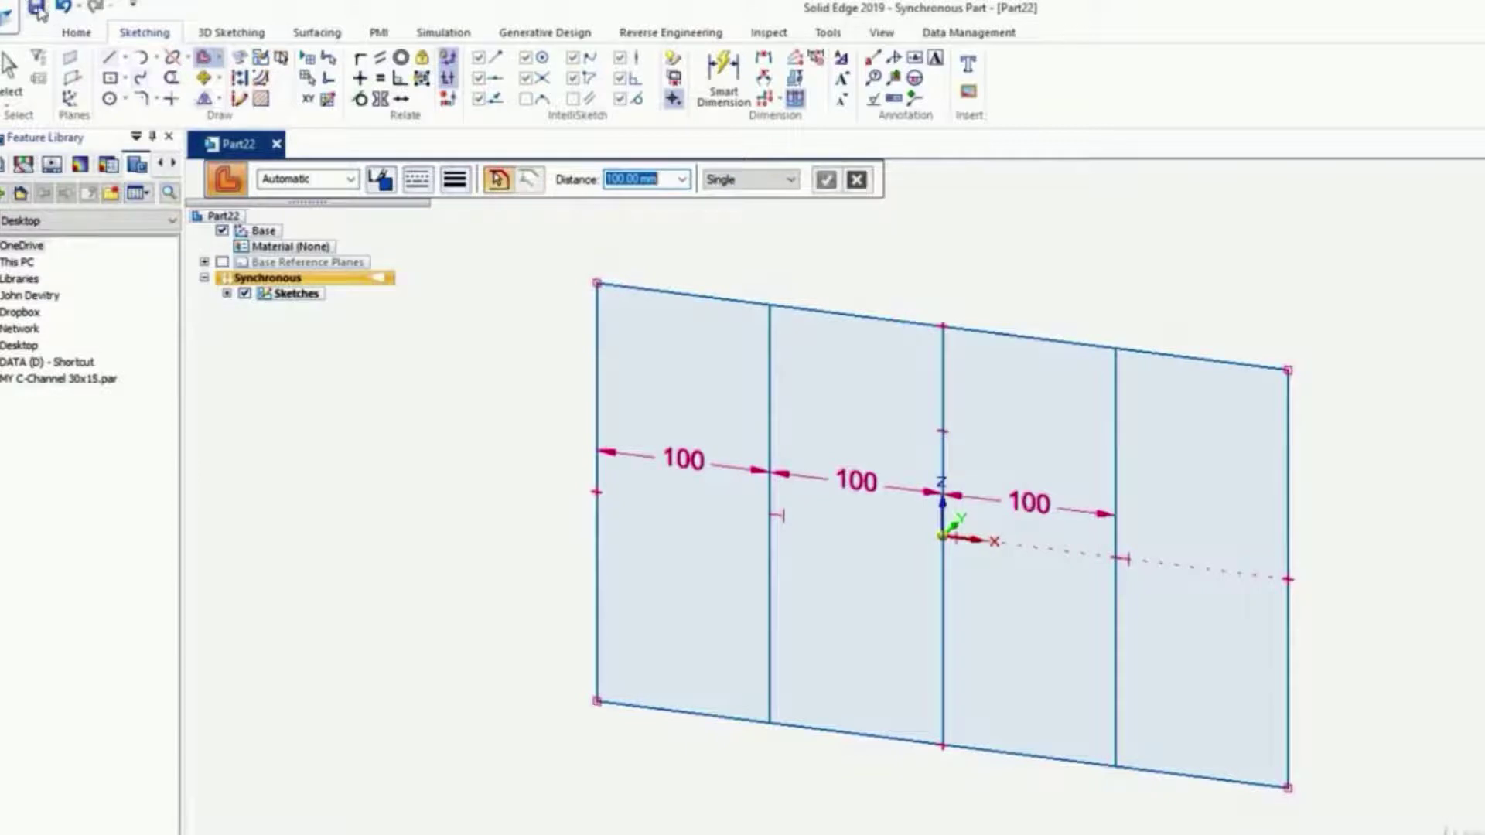
# Save the frame layout part as Part22.par in the FRAME DESIGN folder on drive D
pyautogui.click(34, 10)
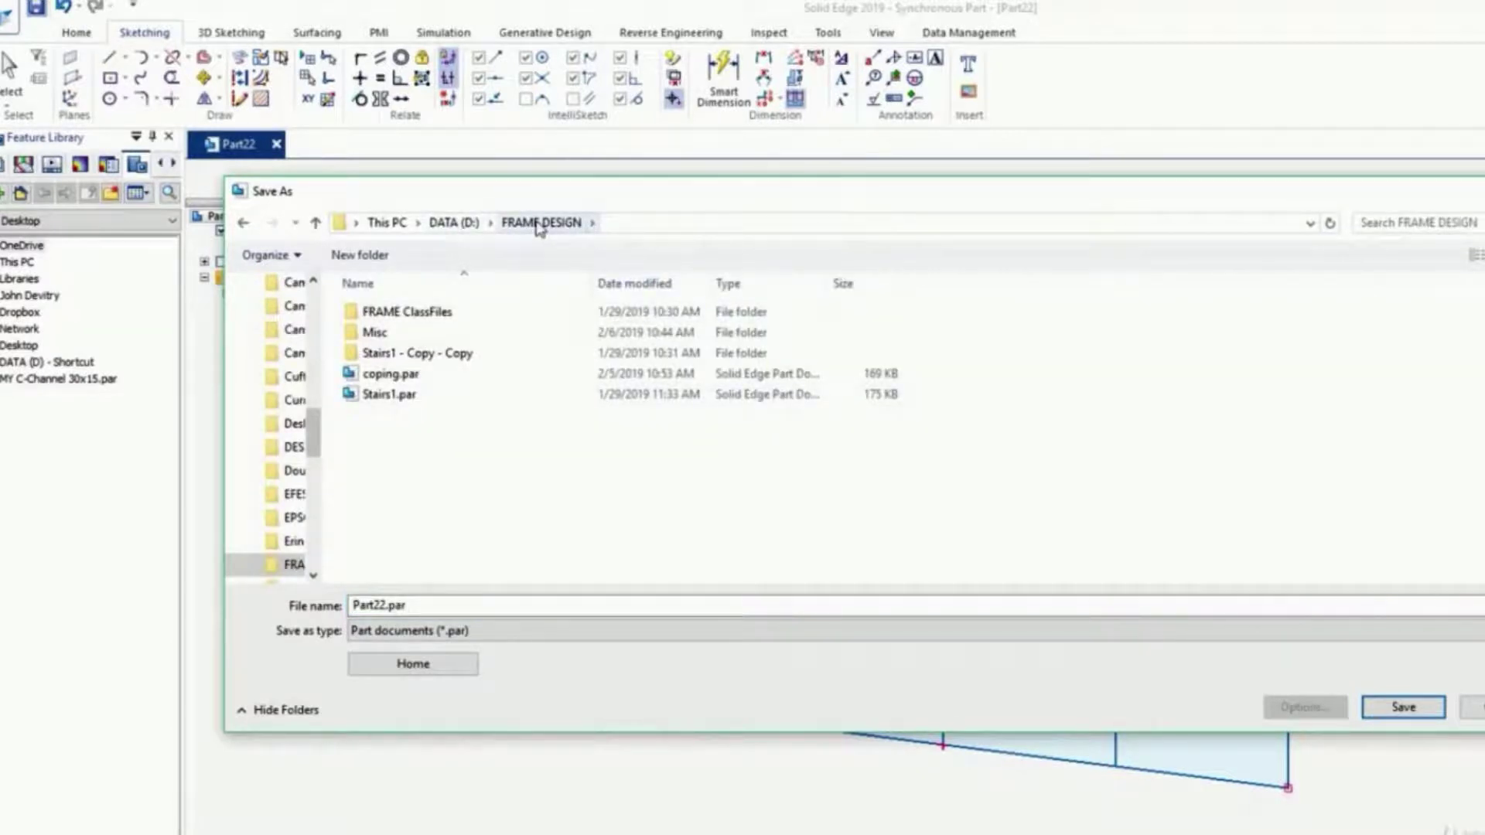
pyautogui.click(424, 605)
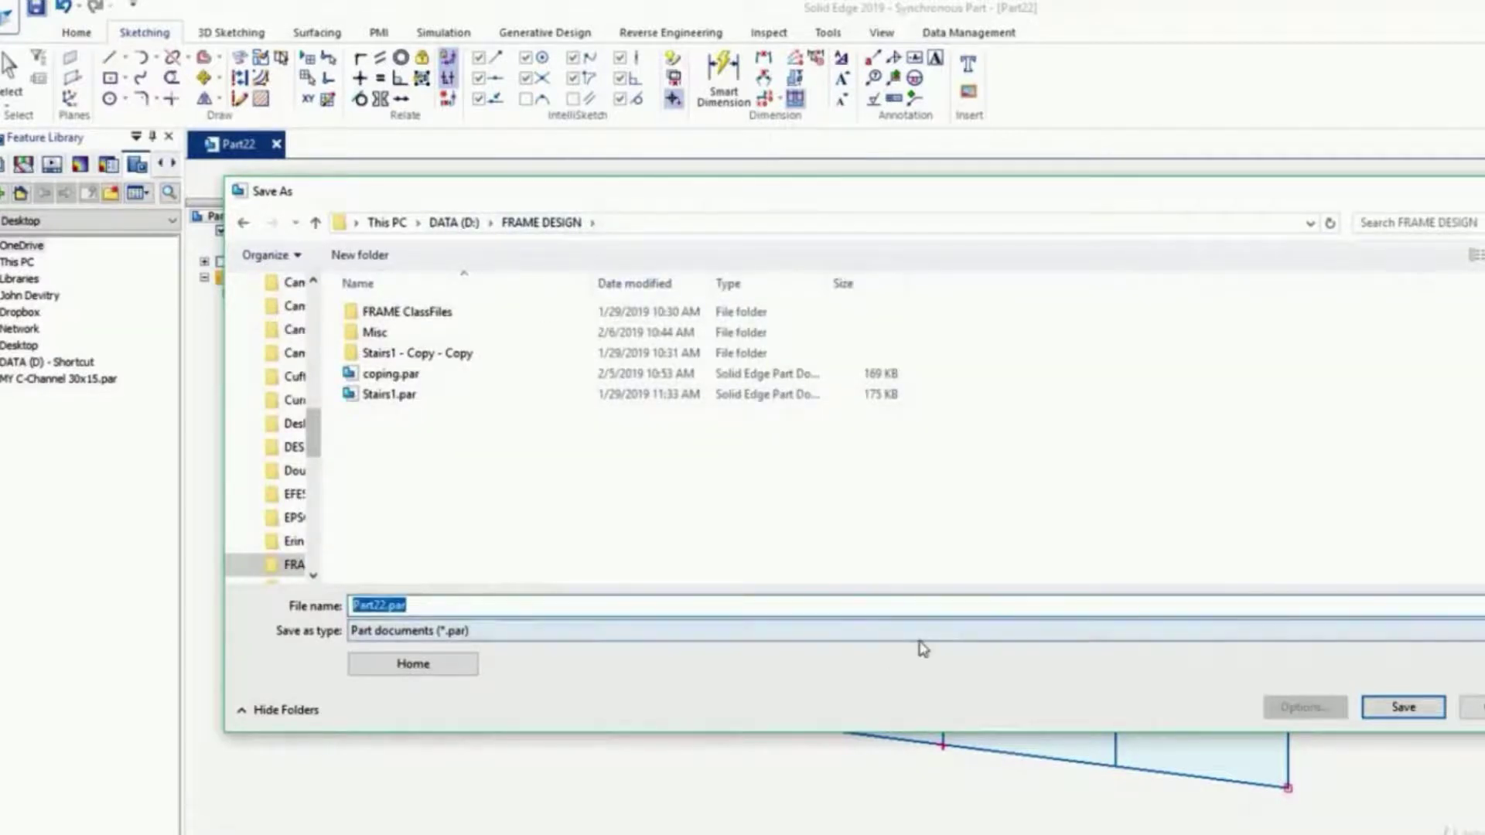
pyautogui.click(1404, 707)
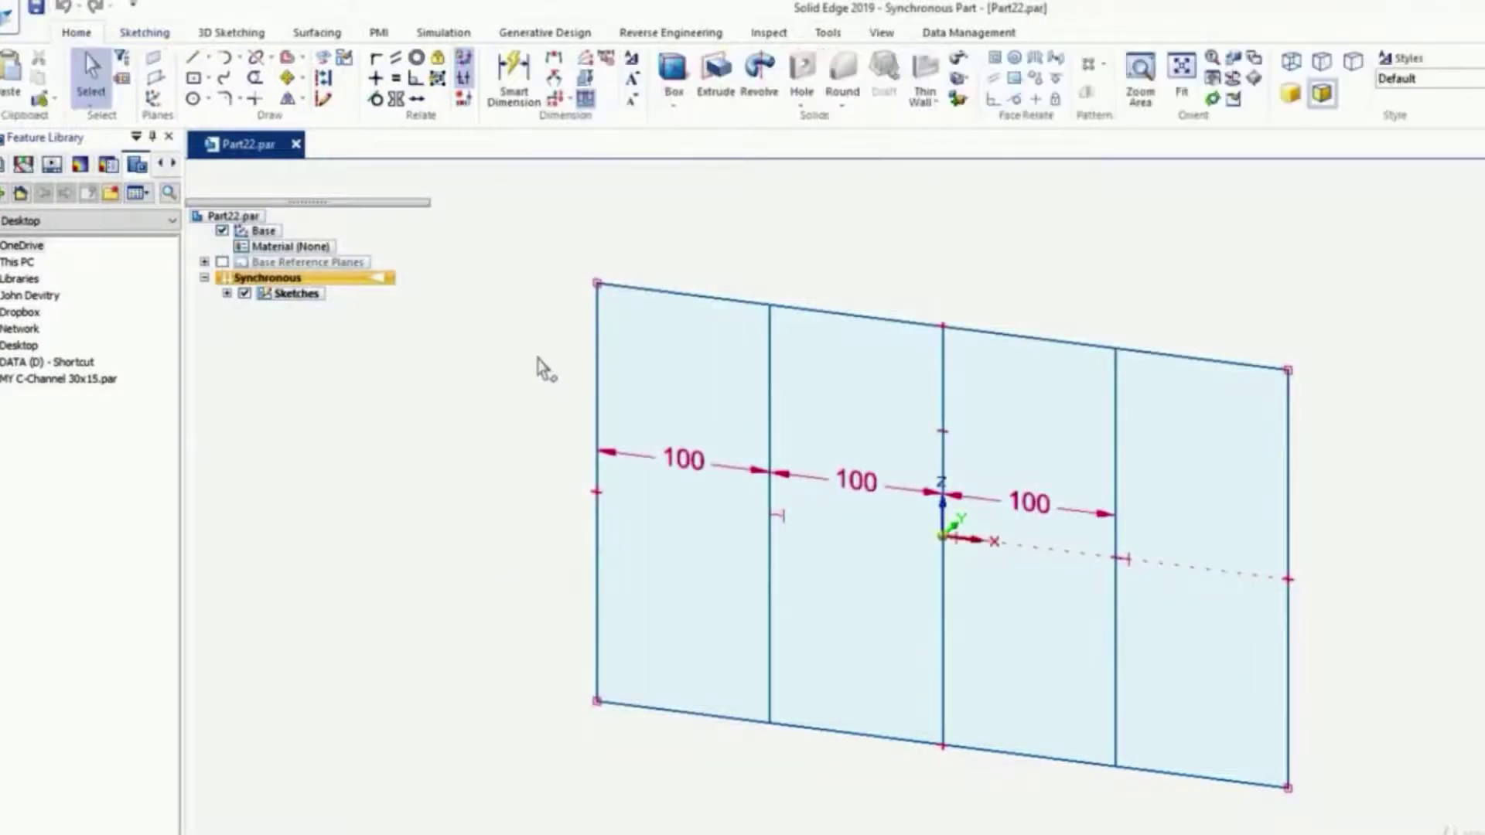
# Create an assembly of the active model with the ISO Metric Assembly template, closing the current document
pyautogui.click(5, 17)
pyautogui.moveTo(7, 104)
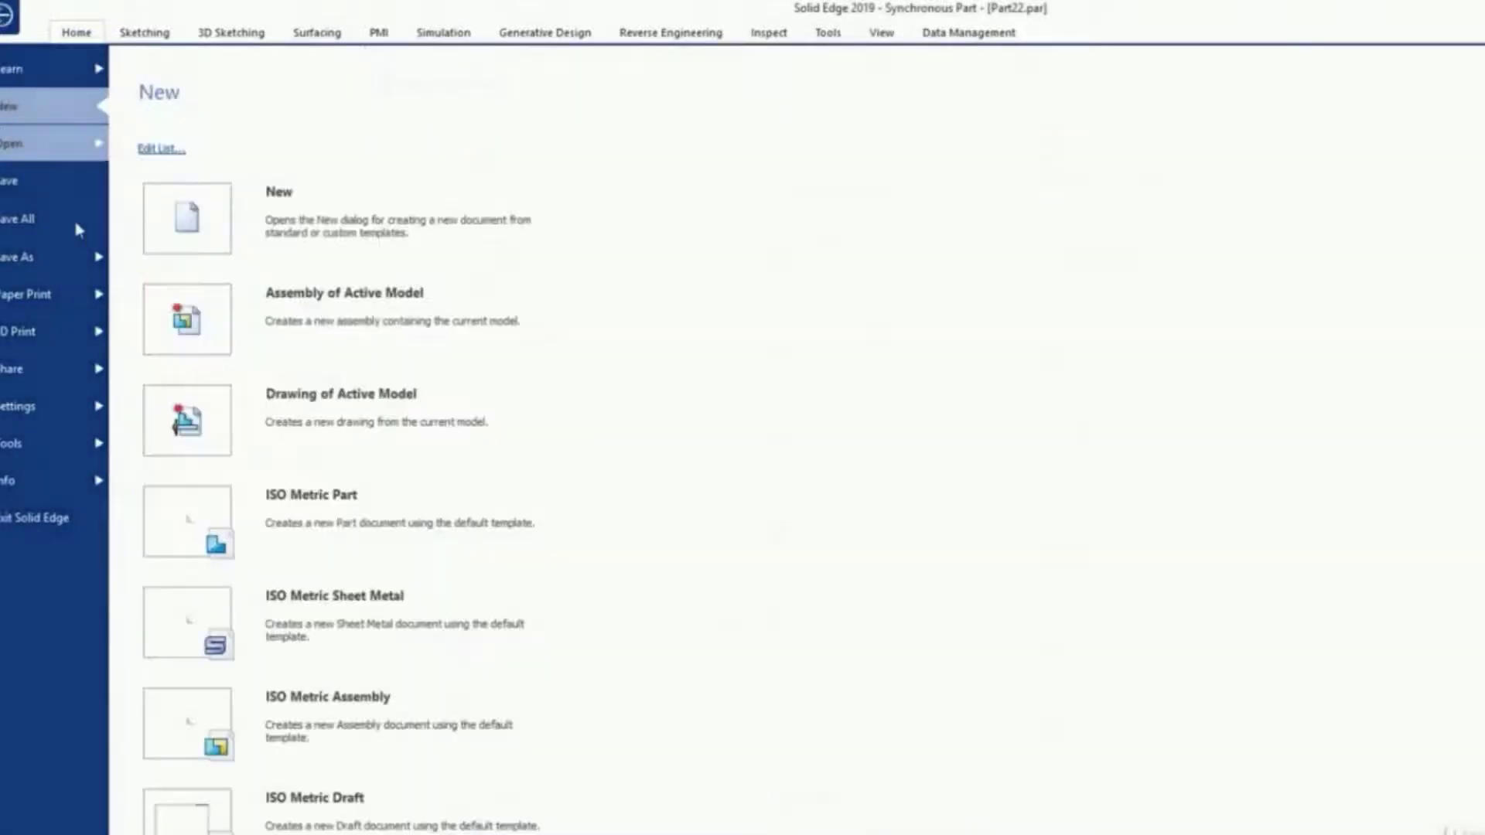
pyautogui.click(313, 319)
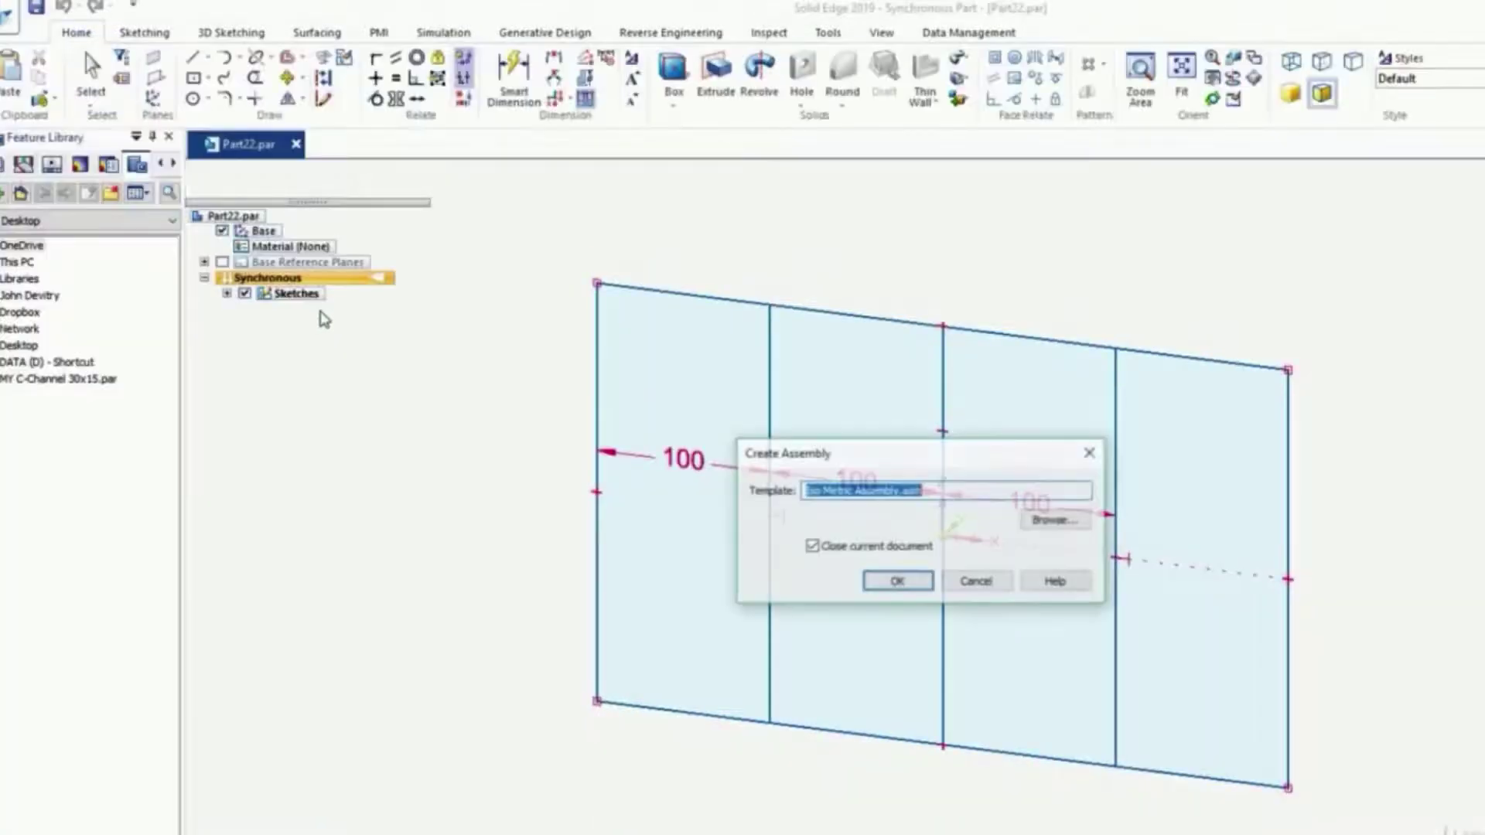
pyautogui.click(898, 582)
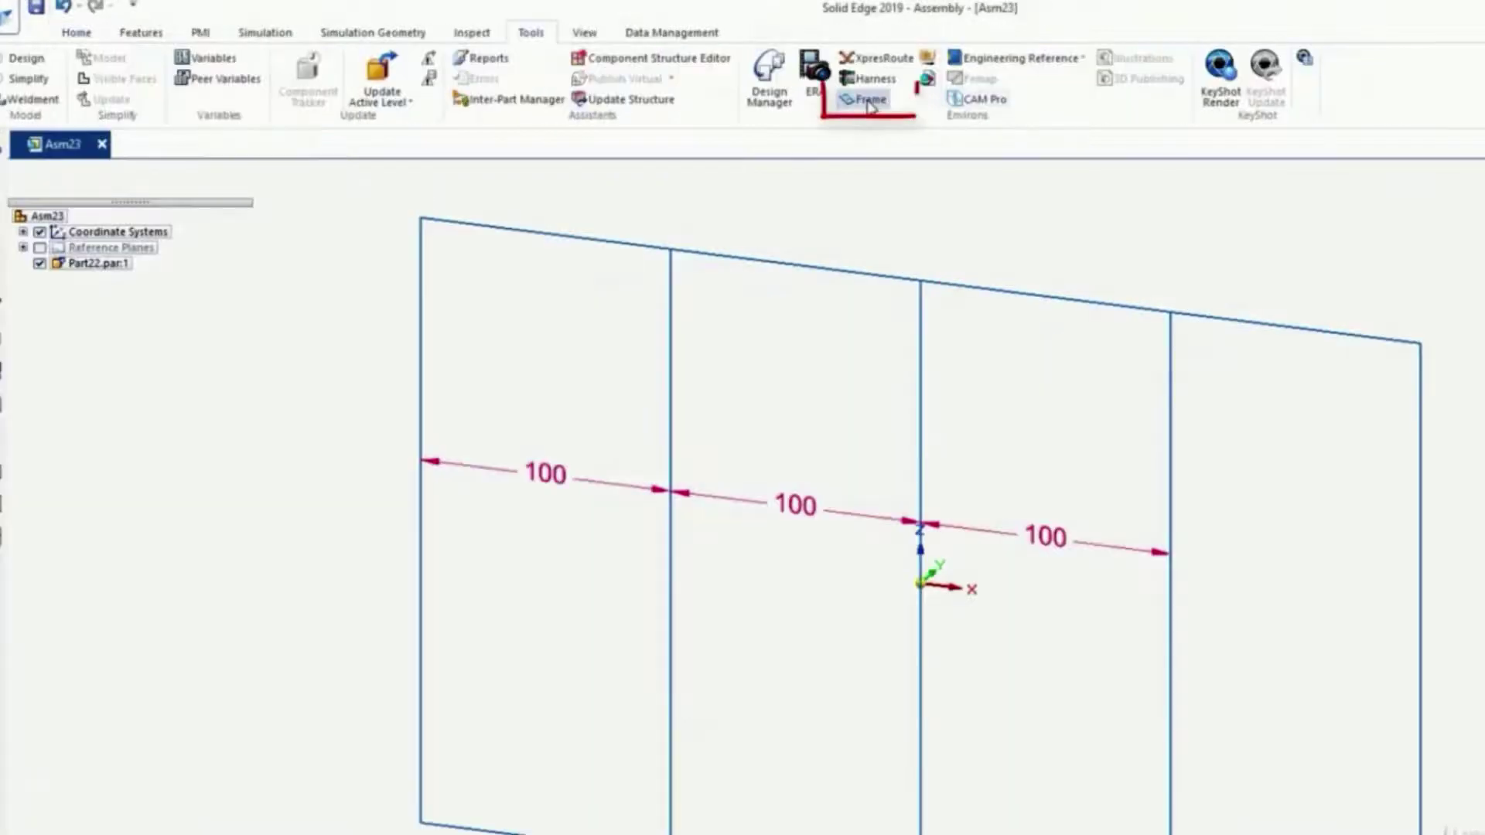
# Enter the frame design environment and create Custom 40x40.par frame members along the layout rectangle's top and bottom edges
pyautogui.click(870, 100)
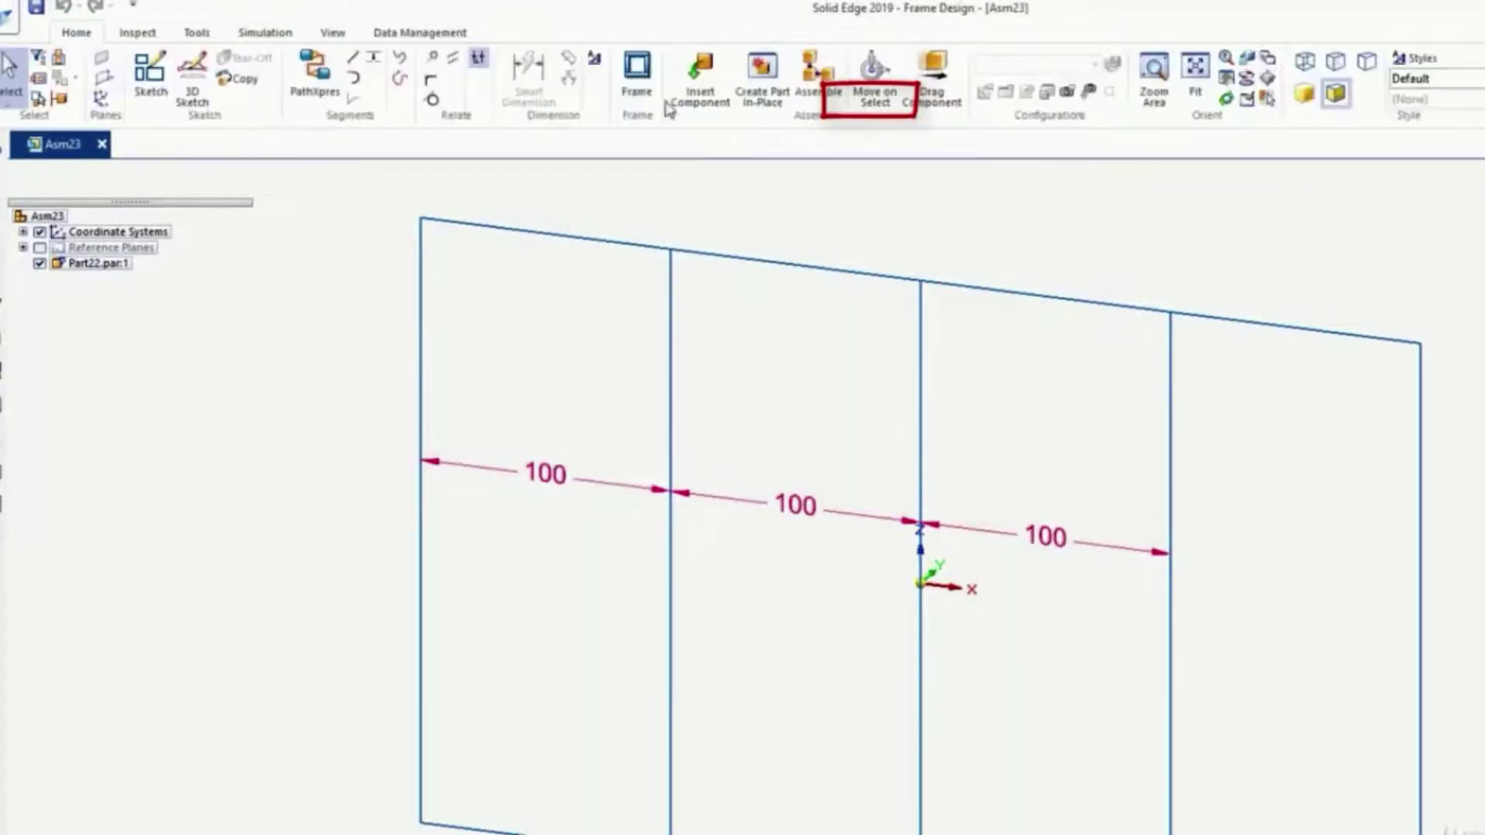
pyautogui.click(636, 77)
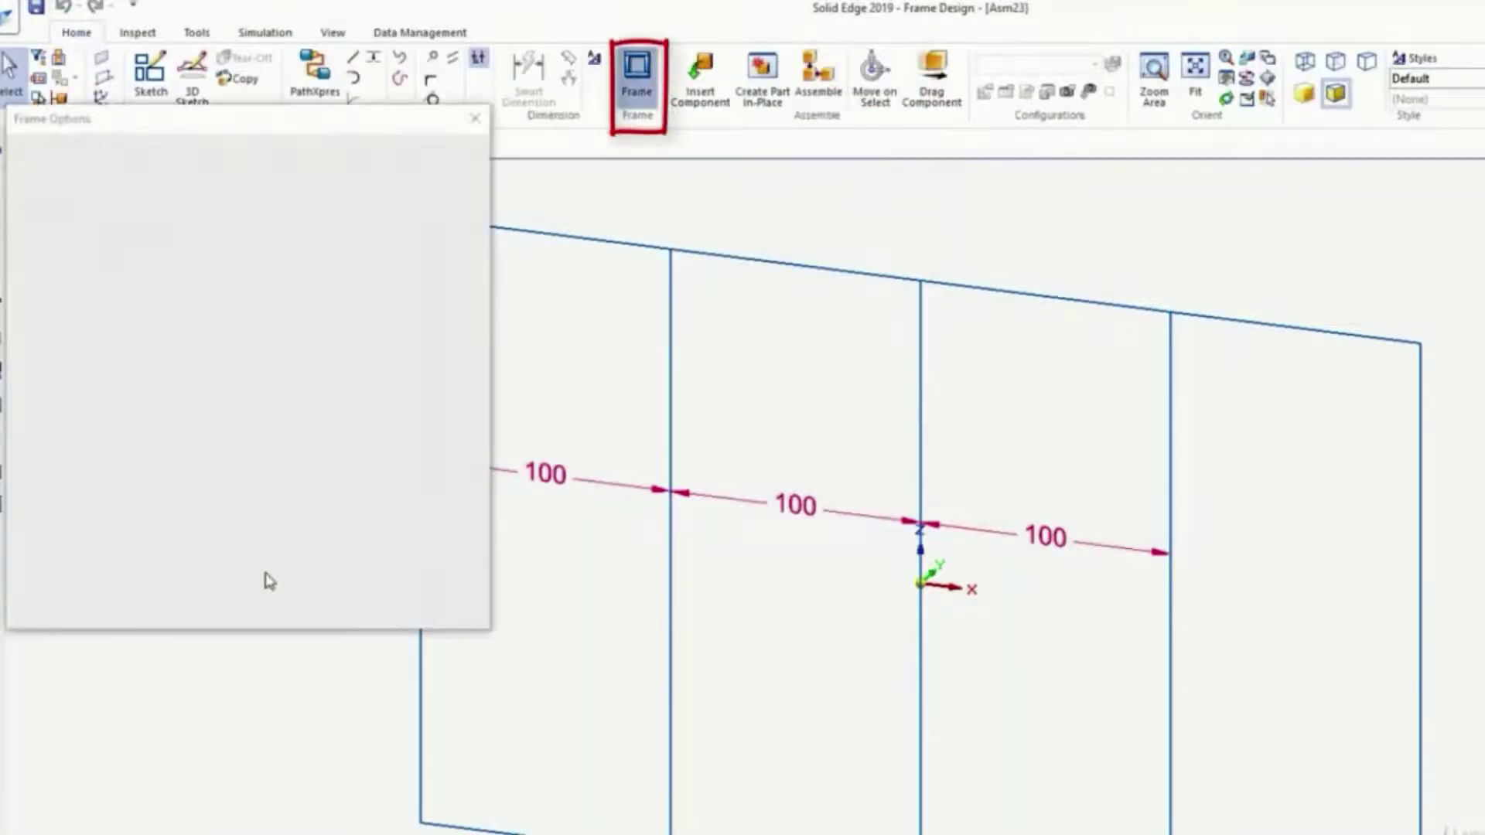
pyautogui.click(105, 614)
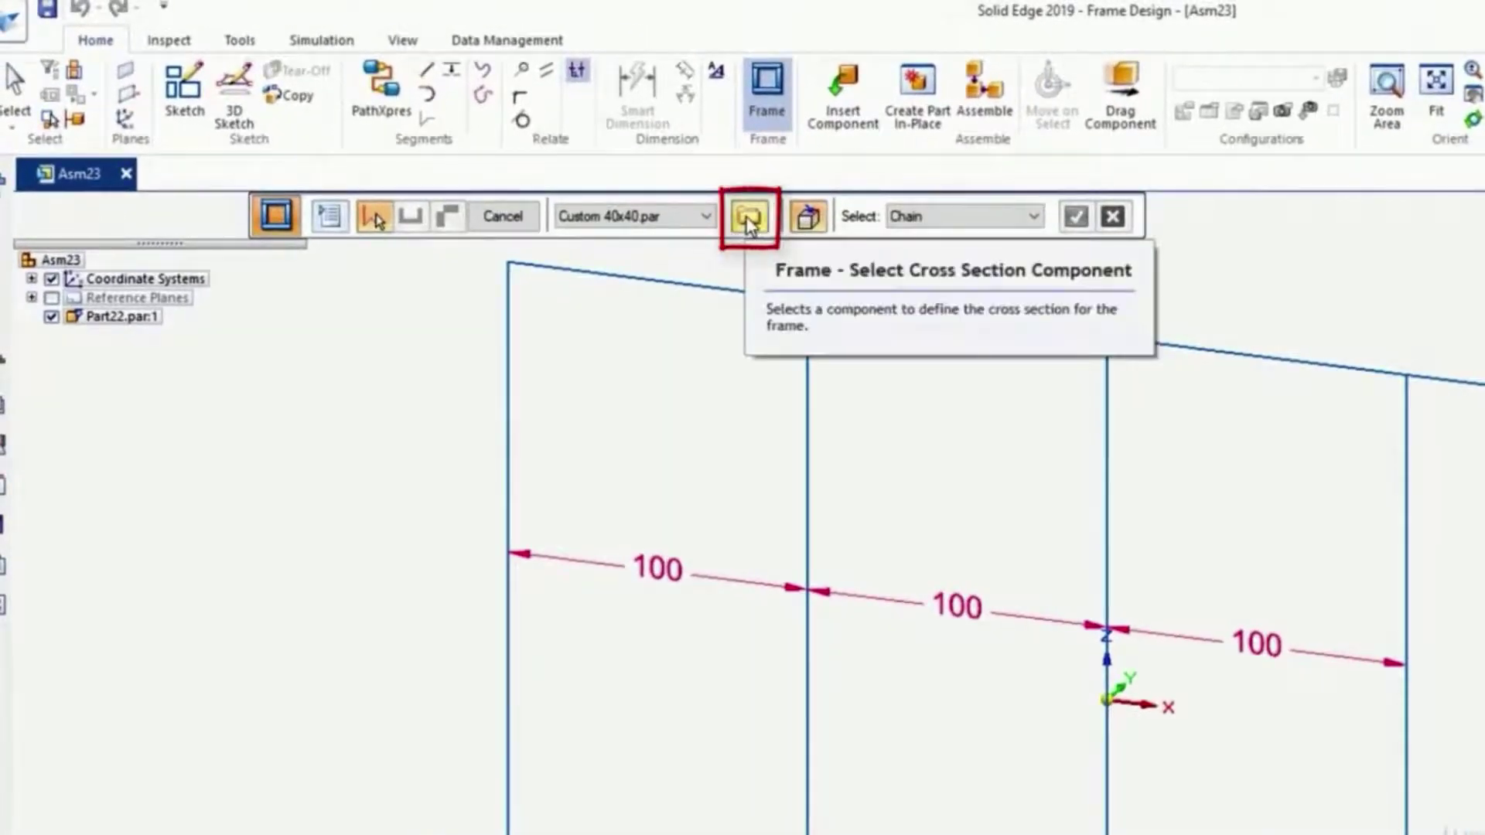
pyautogui.click(749, 218)
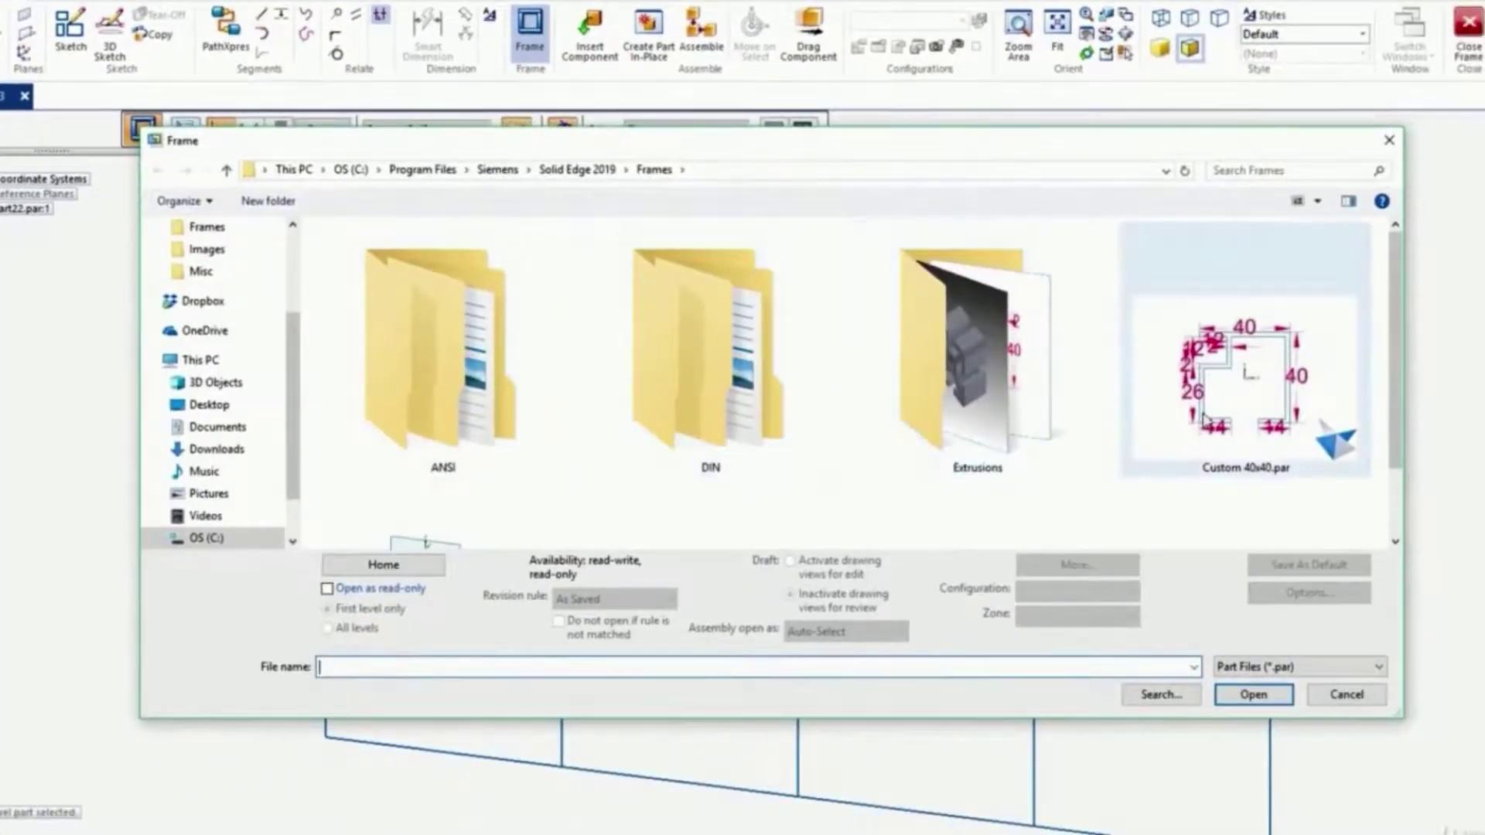
pyautogui.doubleClick(1220, 423)
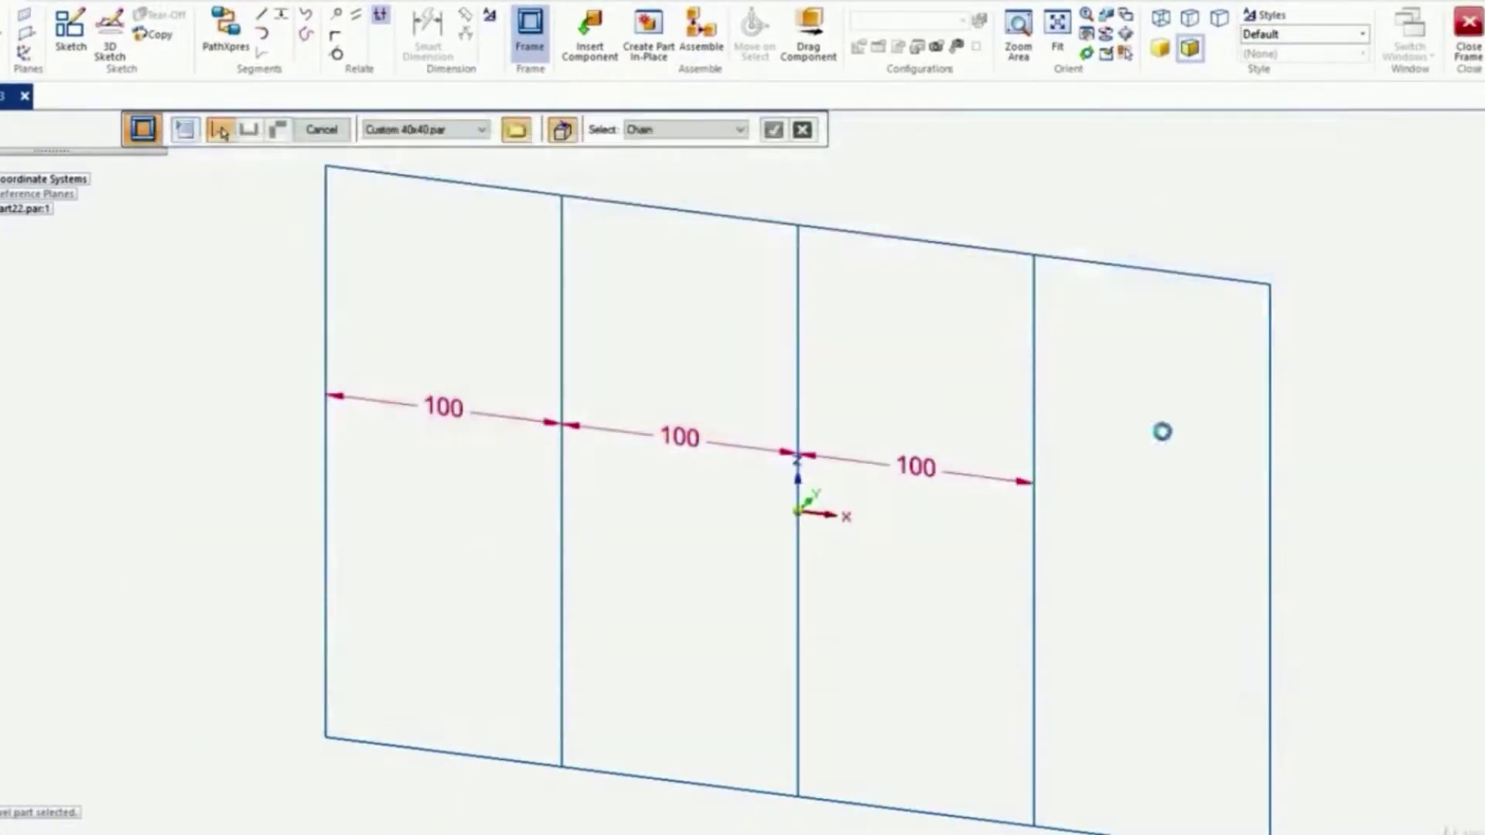
pyautogui.click(1120, 267)
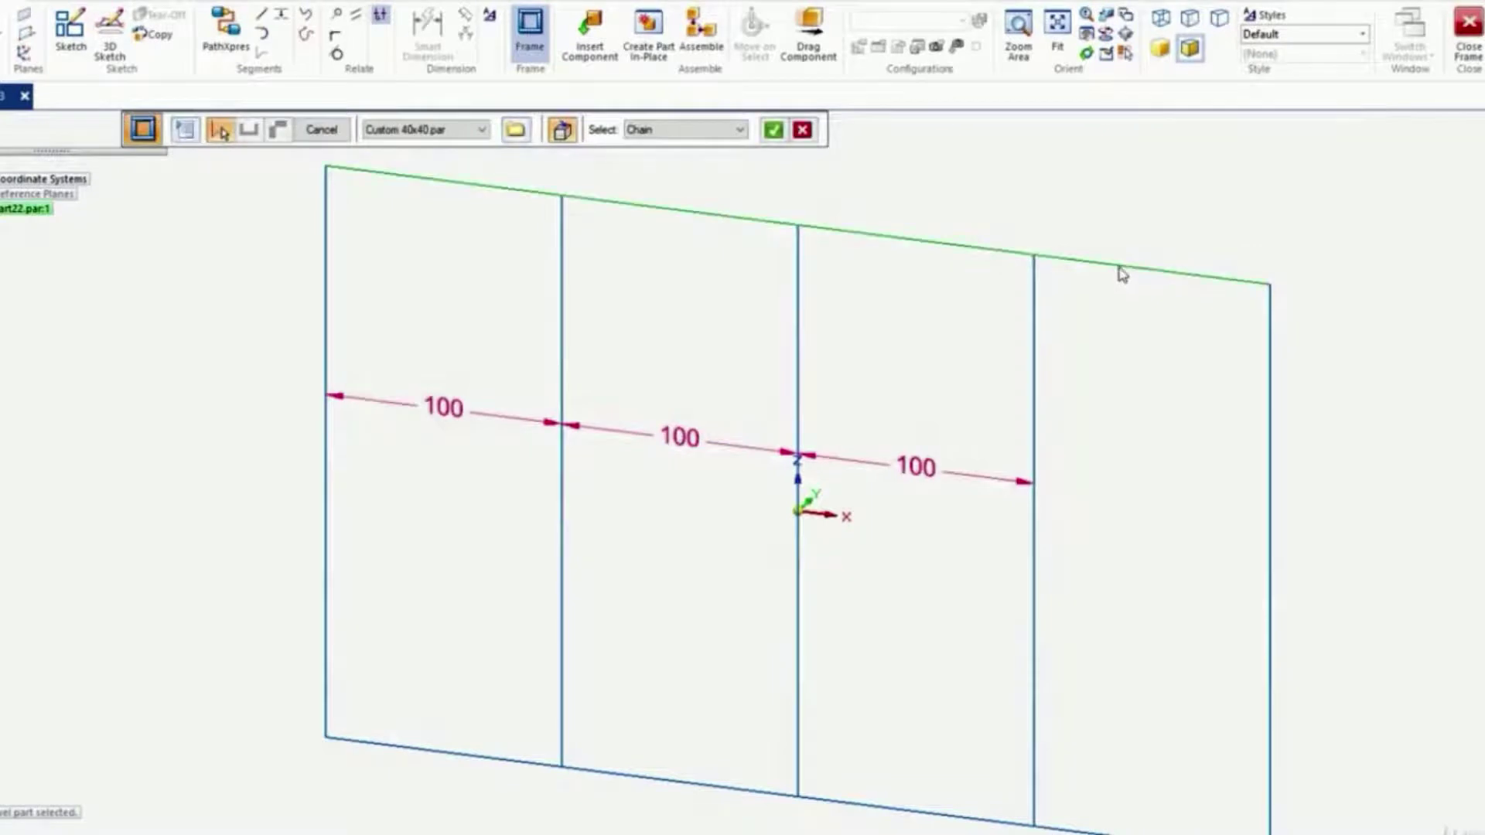
pyautogui.click(874, 806)
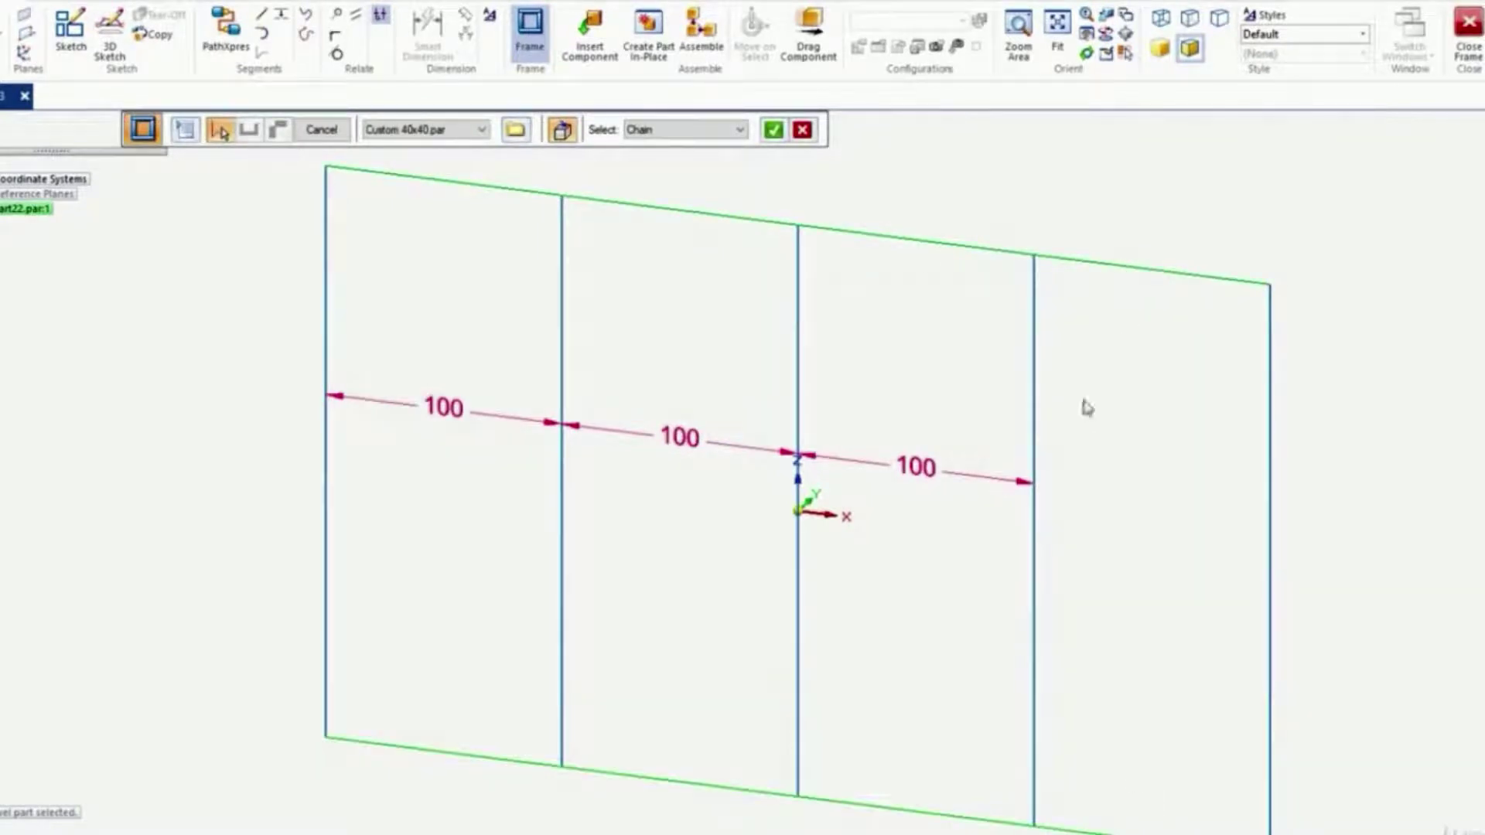
pyautogui.click(774, 130)
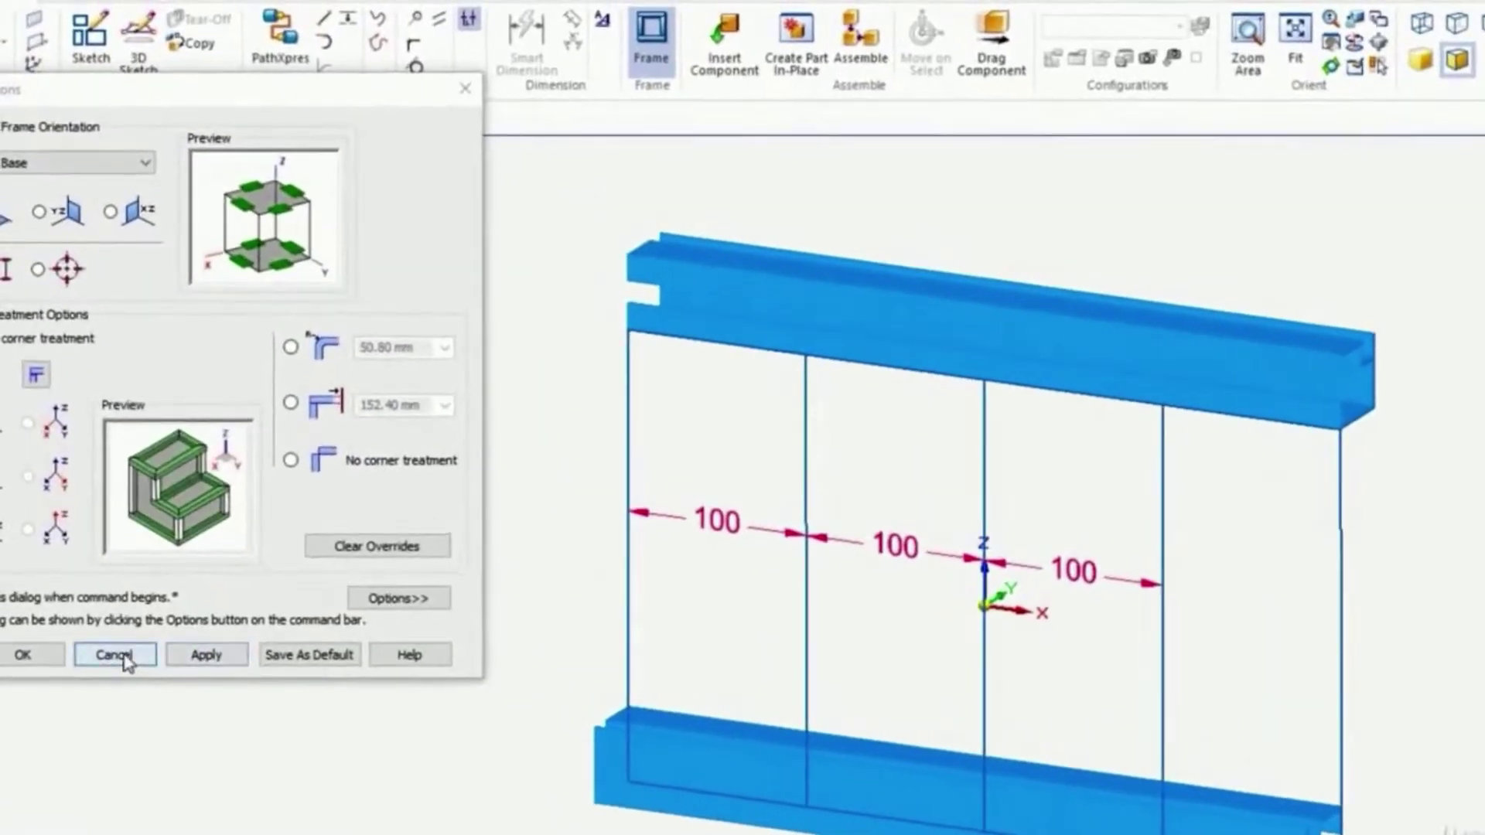
# Create frame members with the Plate 20x5.par cross section along the first and third inner vertical lines of the layout
pyautogui.click(114, 655)
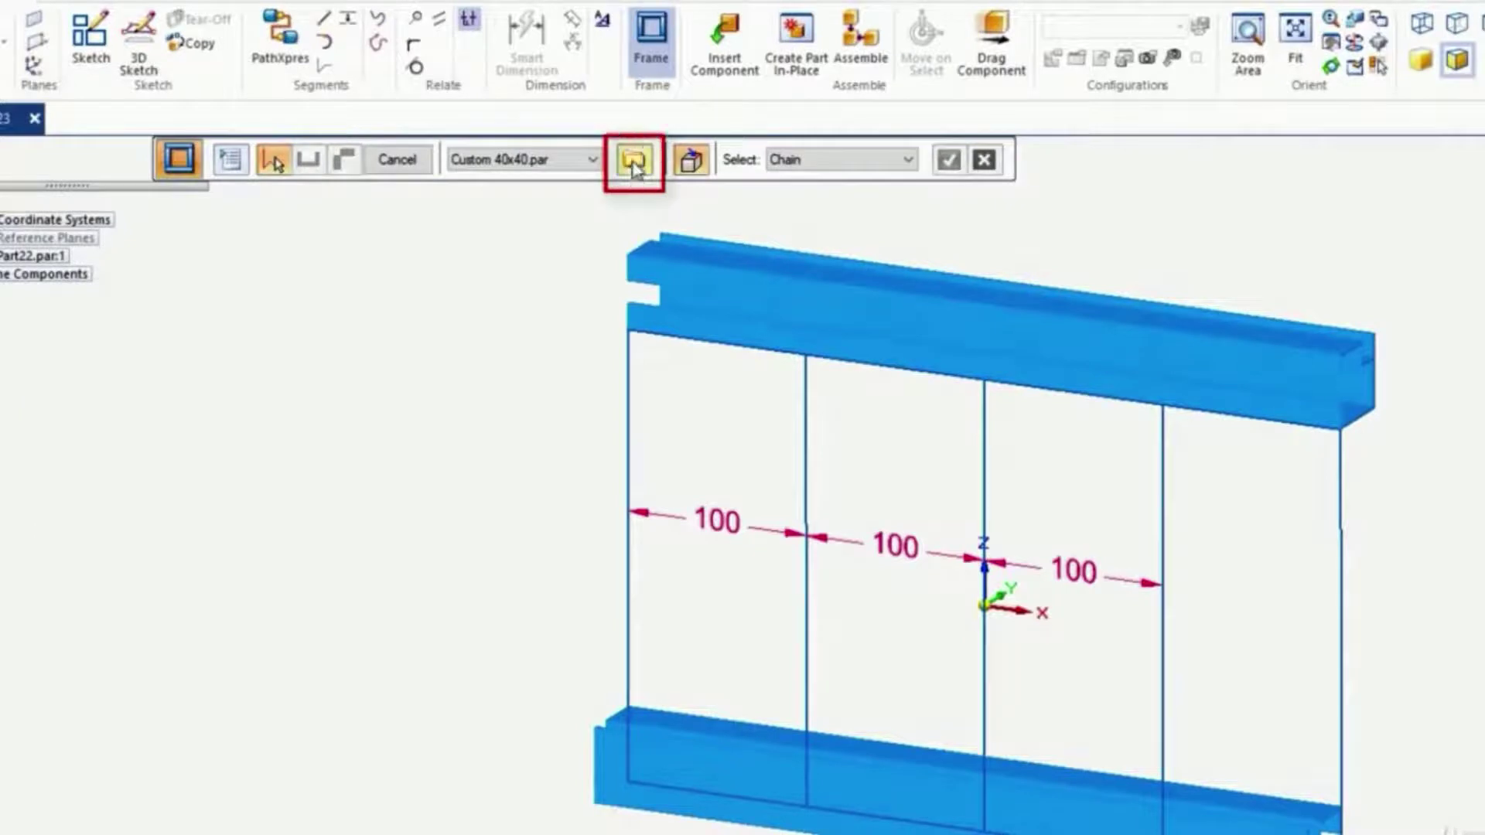
pyautogui.click(635, 163)
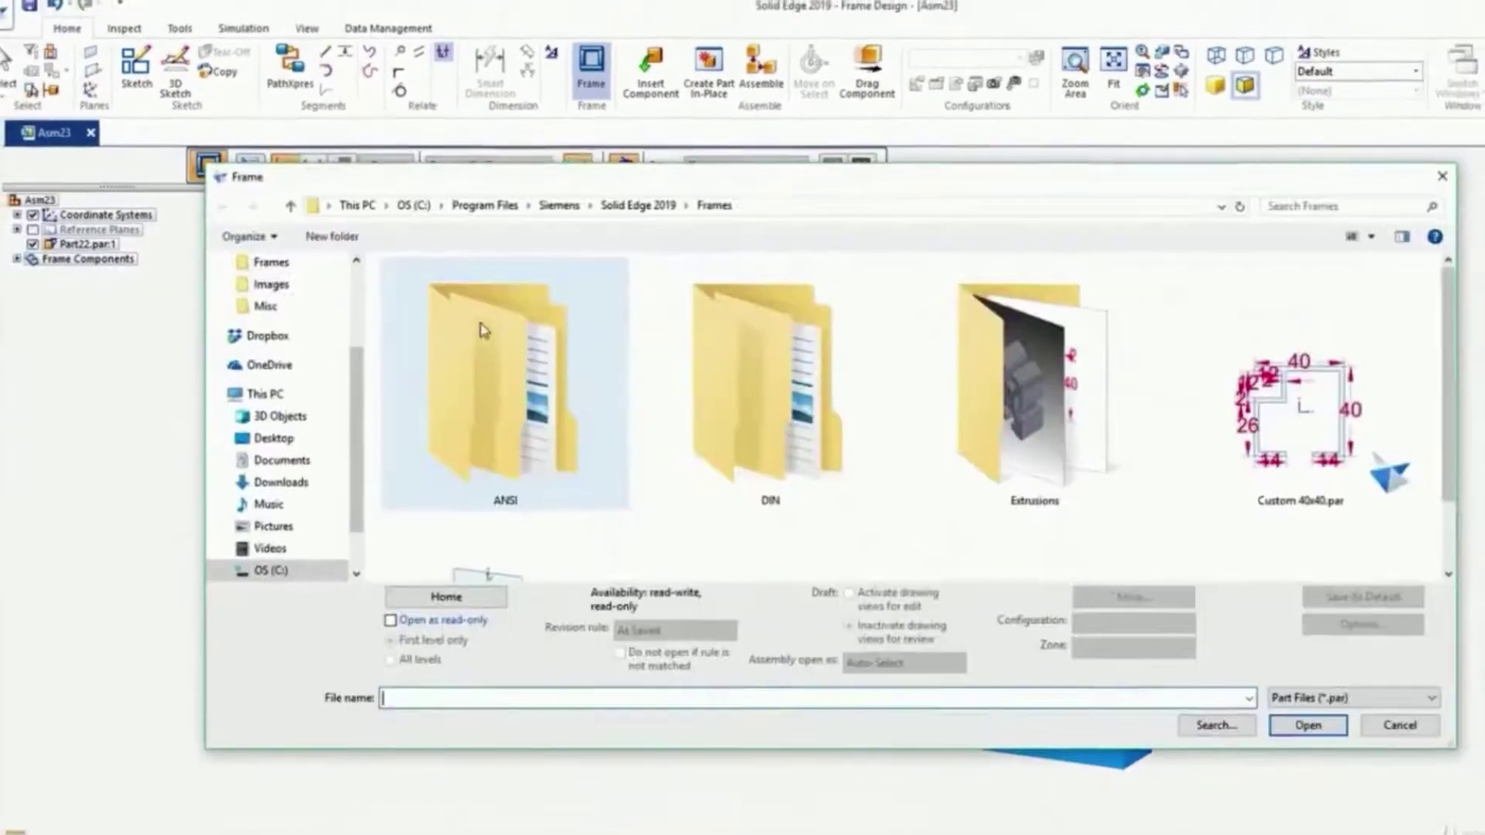
pyautogui.scroll(-2, 1292, 448)
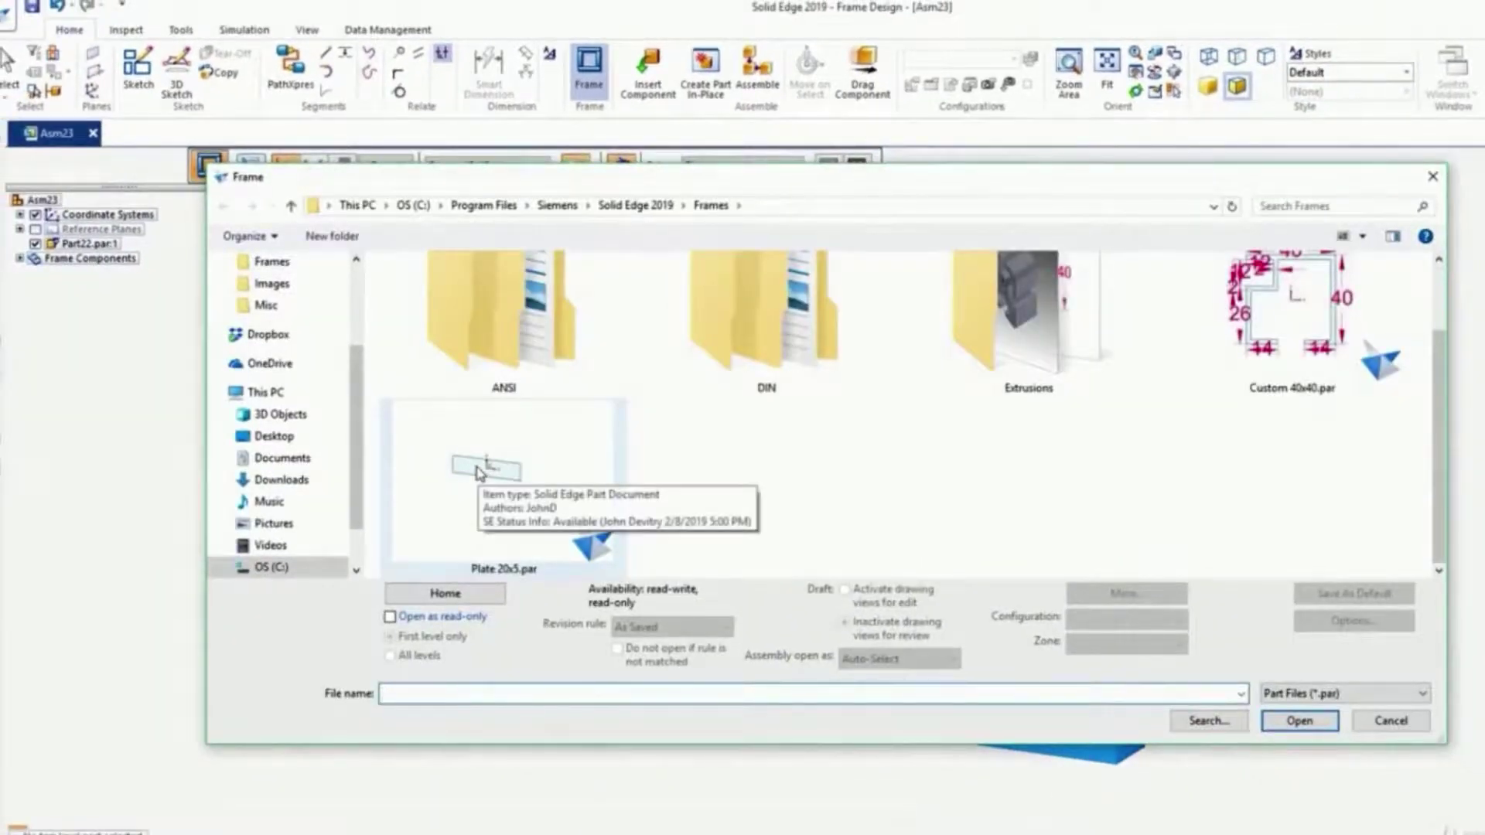
pyautogui.doubleClick(480, 472)
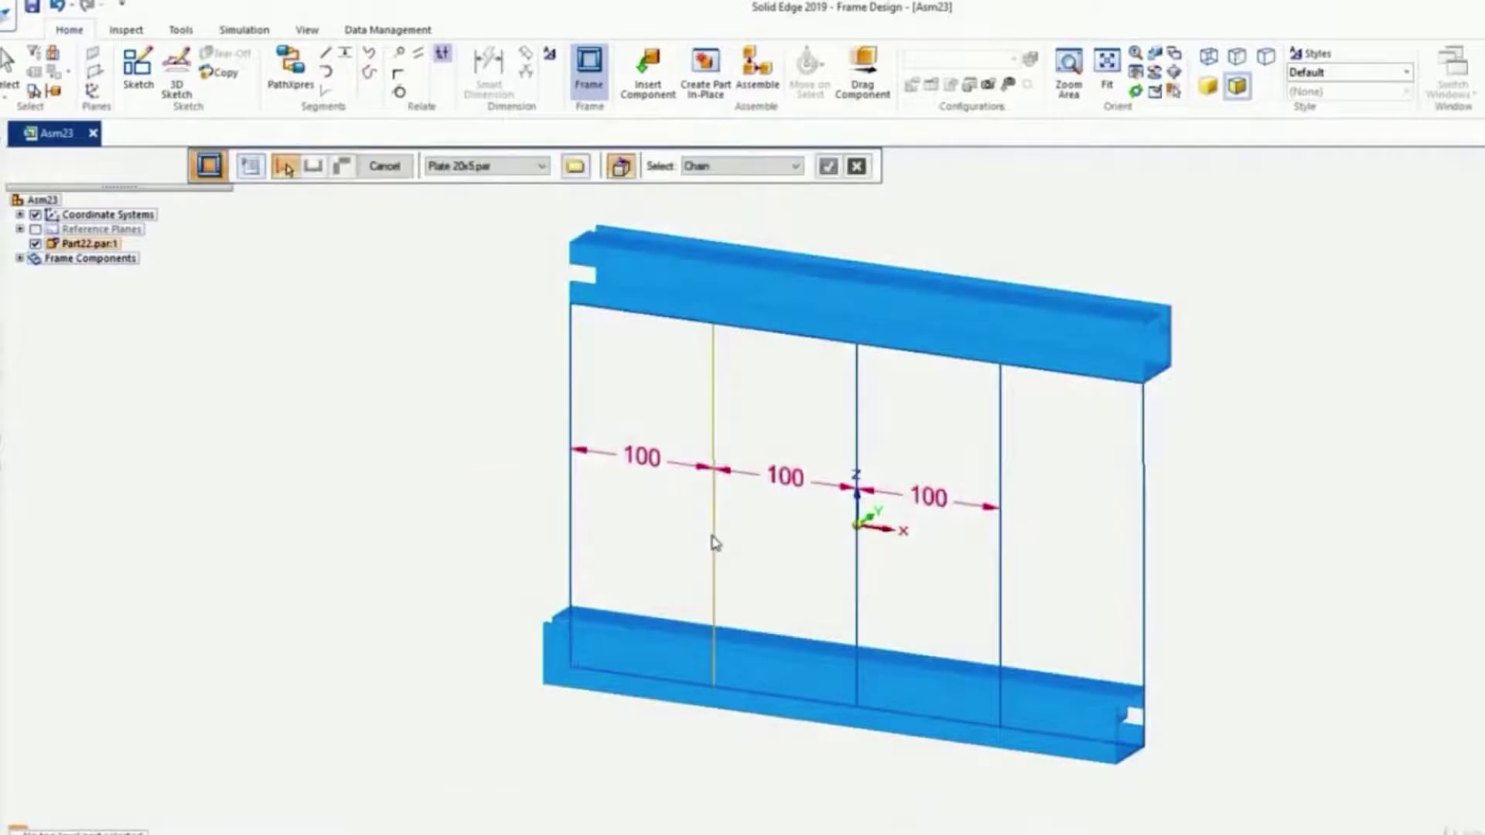
pyautogui.click(713, 541)
pyautogui.click(1001, 582)
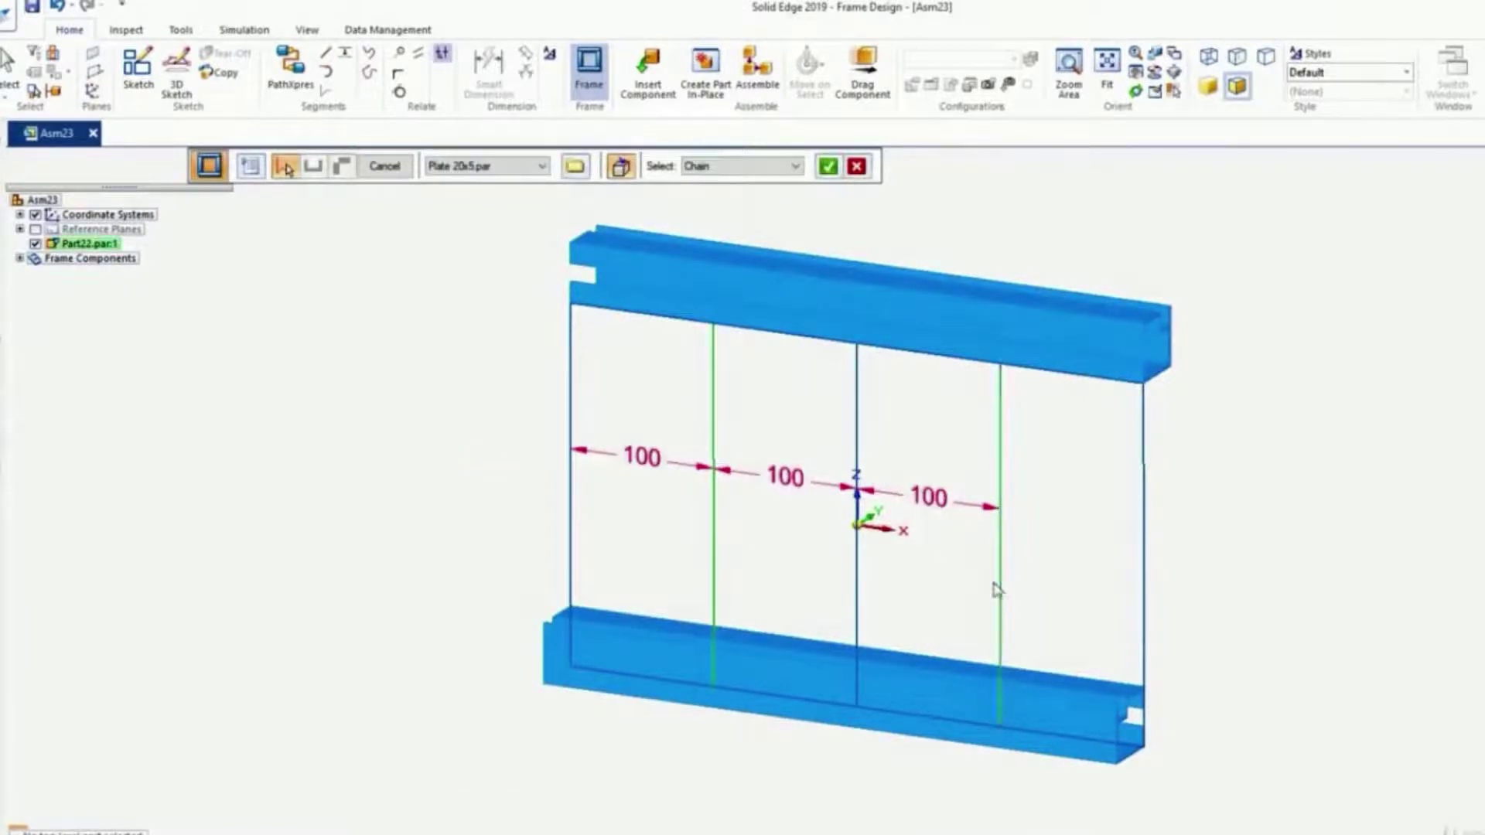
pyautogui.click(828, 168)
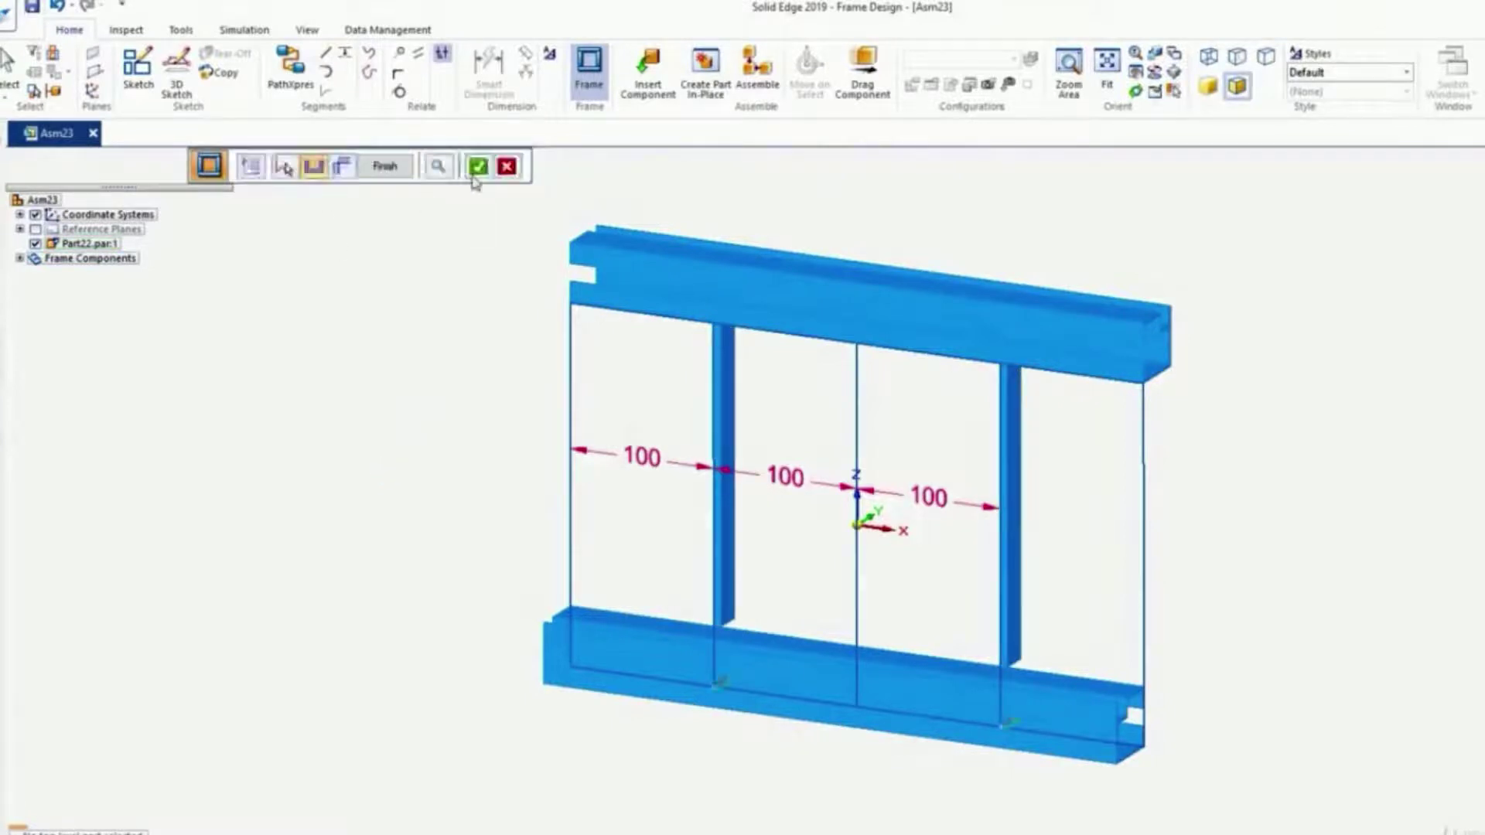
# Set the orientation of both vertical plates' cross sections to 90° and finish the frame
pyautogui.click(476, 171)
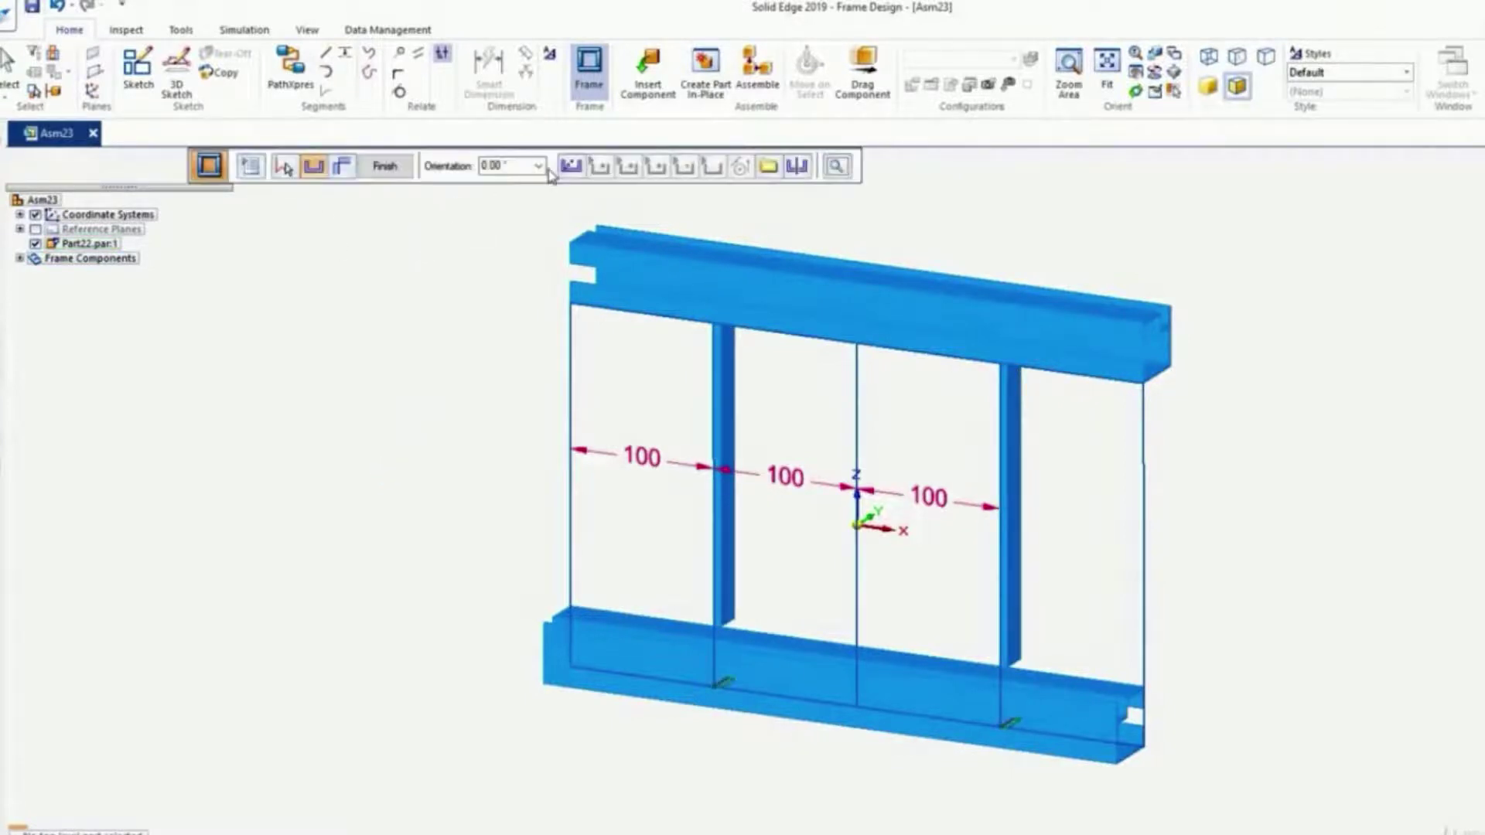
pyautogui.click(540, 168)
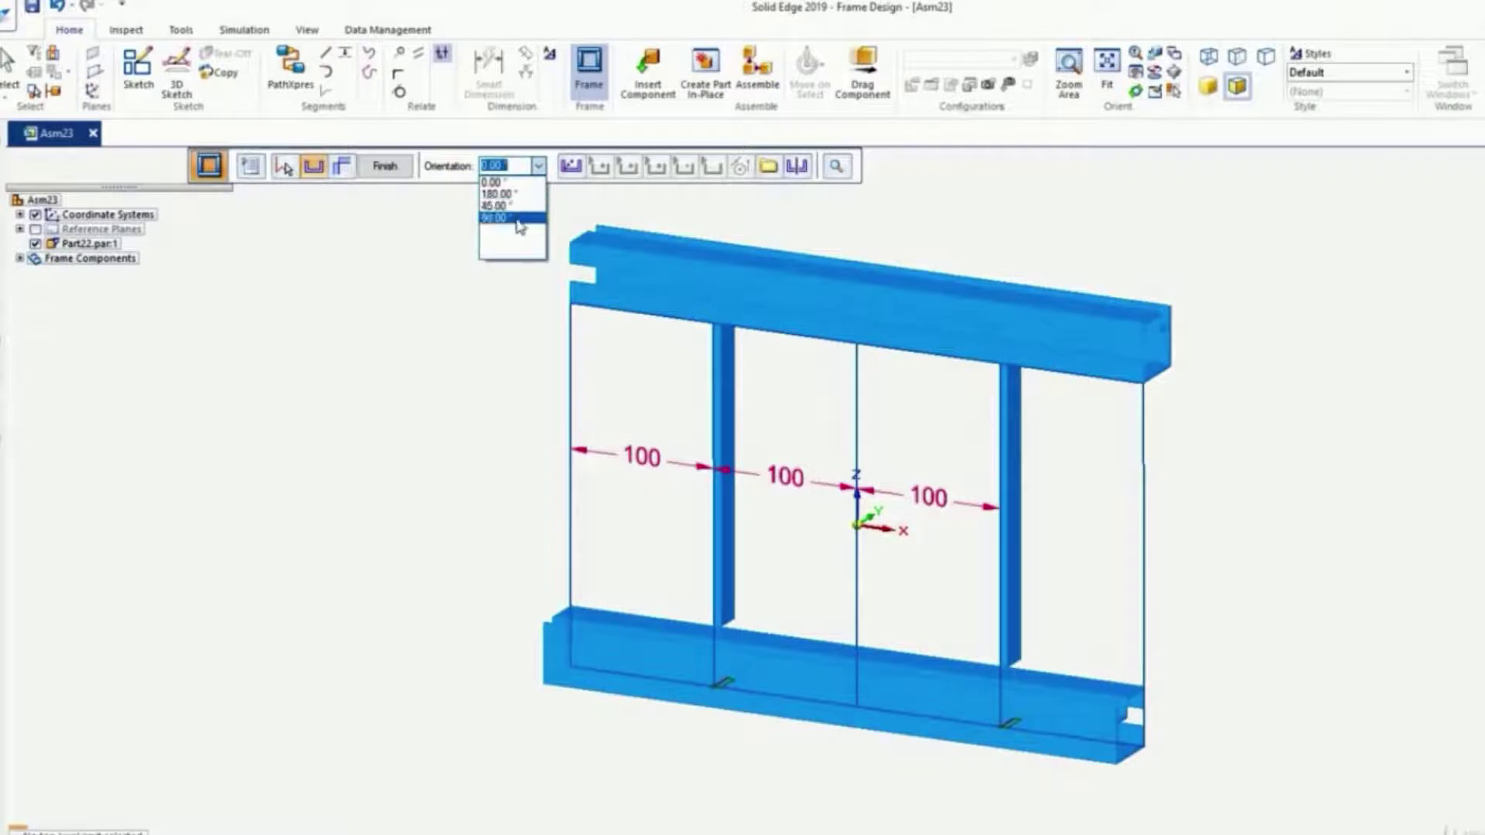
pyautogui.click(520, 226)
pyautogui.click(384, 166)
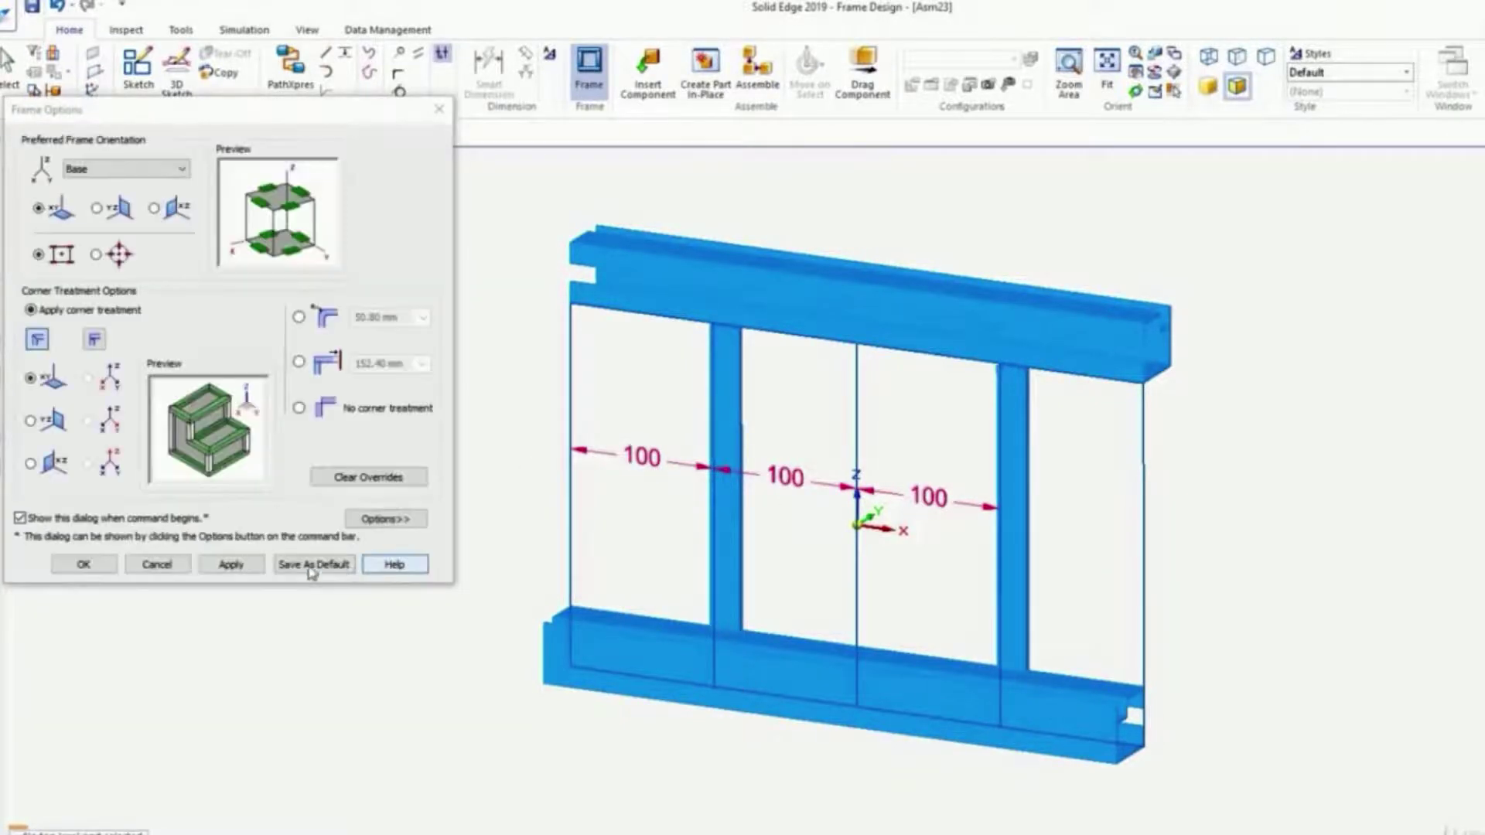
pyautogui.click(157, 565)
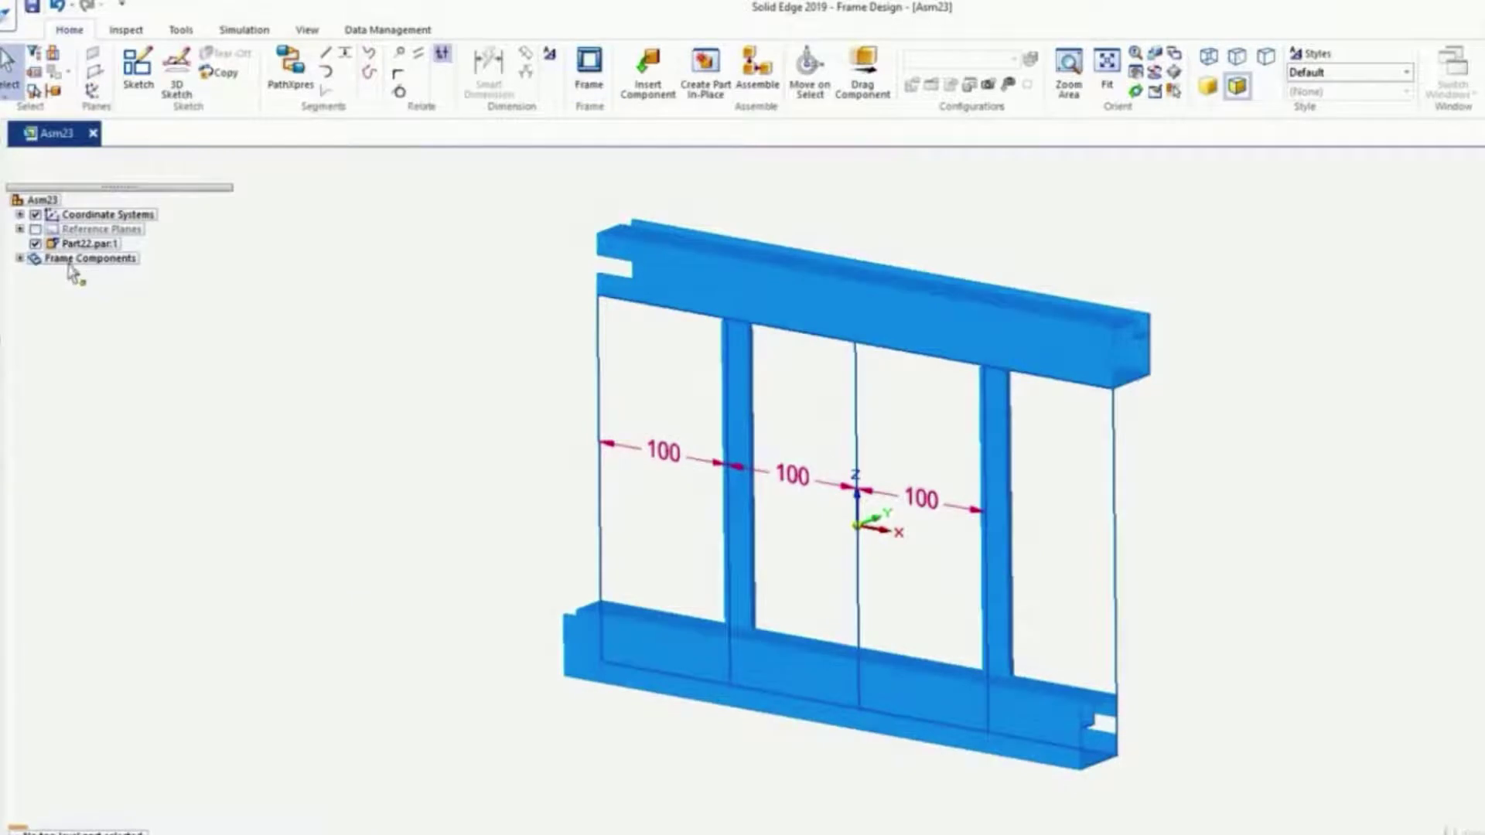
# Hide the layout part Part22.par and set the upper rail's cross-section orientation to -90°
pyautogui.click(35, 244)
pyautogui.moveTo(501, 551)
pyautogui.mouseDown(button='middle')
pyautogui.moveTo(530, 550)
pyautogui.moveTo(512, 550)
pyautogui.mouseUp(button='middle')
pyautogui.click(847, 329)
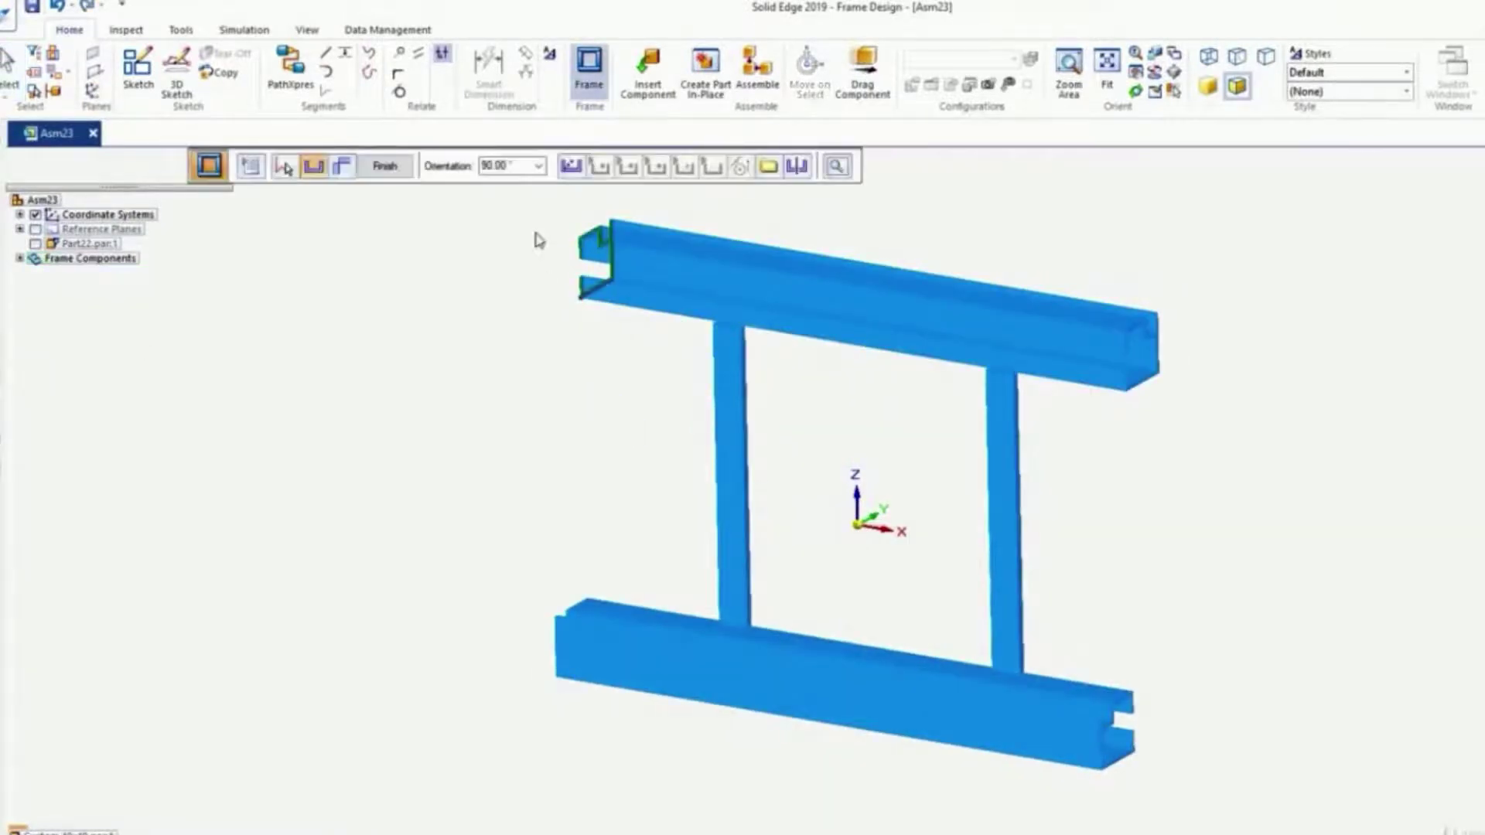
pyautogui.doubleClick(490, 172)
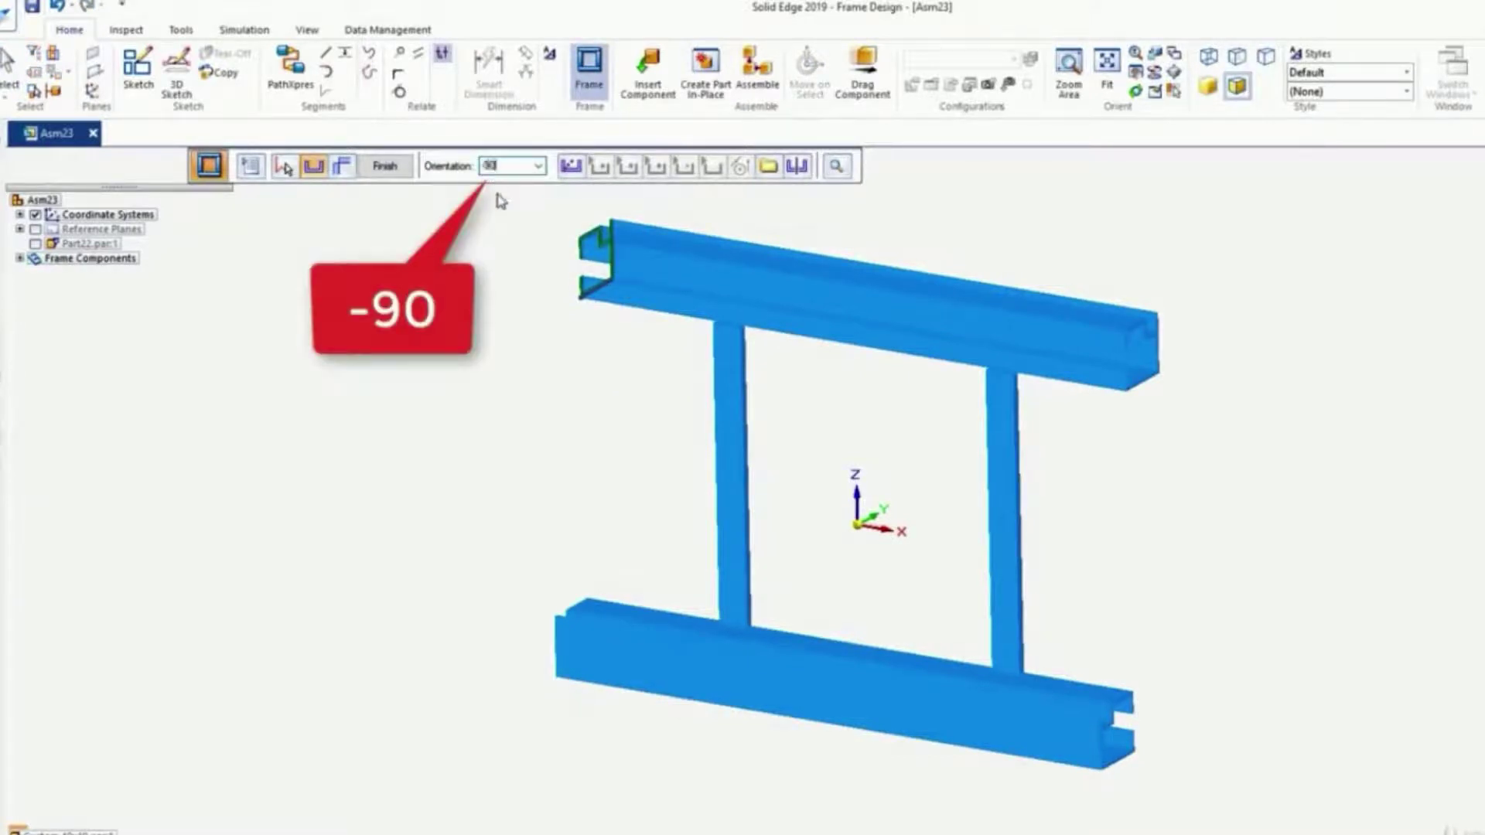
pyautogui.write('-90')
pyautogui.press('Return')
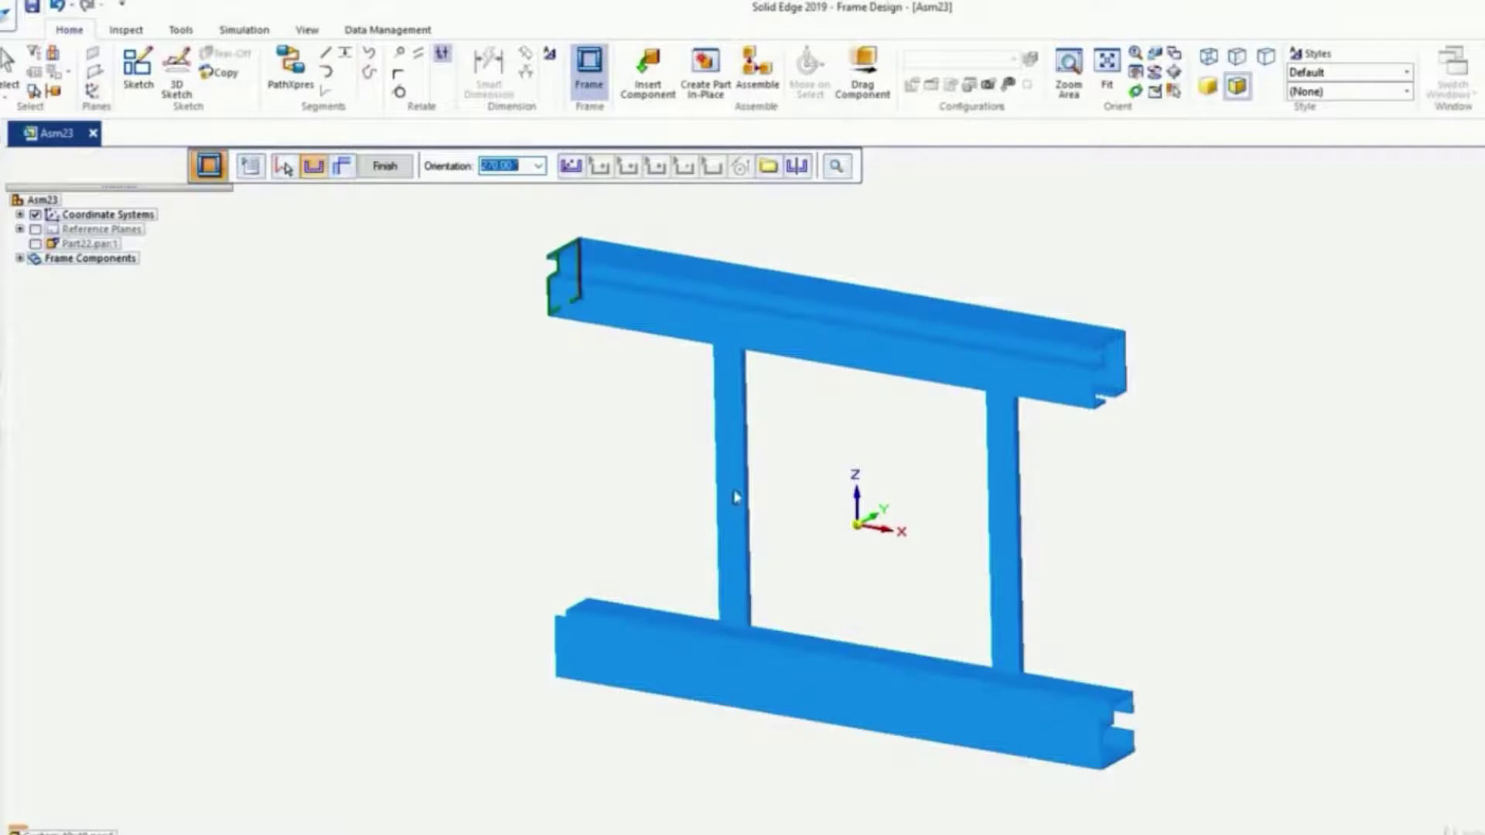
pyautogui.click(392, 170)
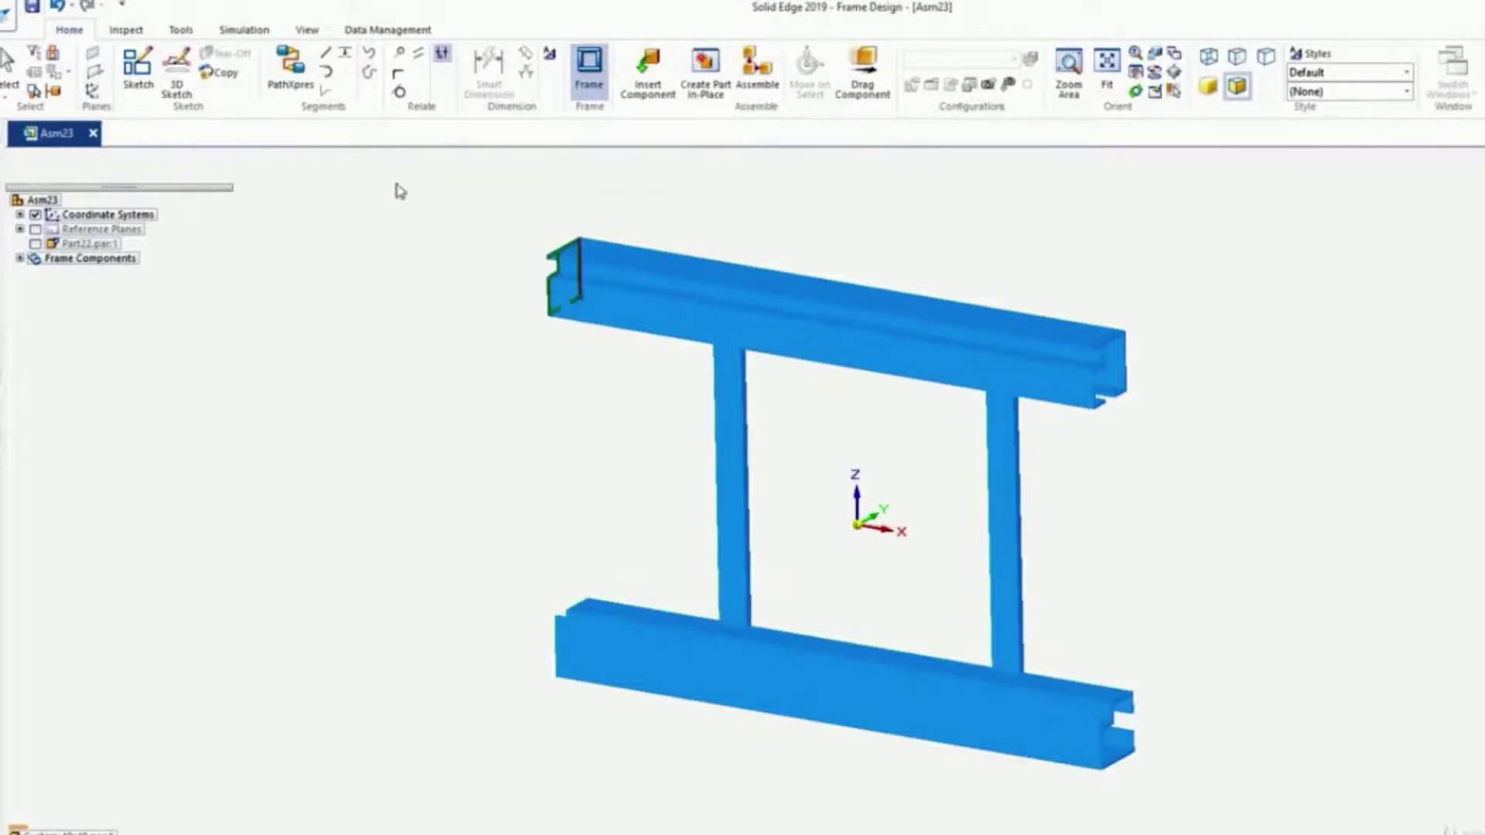
pyautogui.click(537, 524)
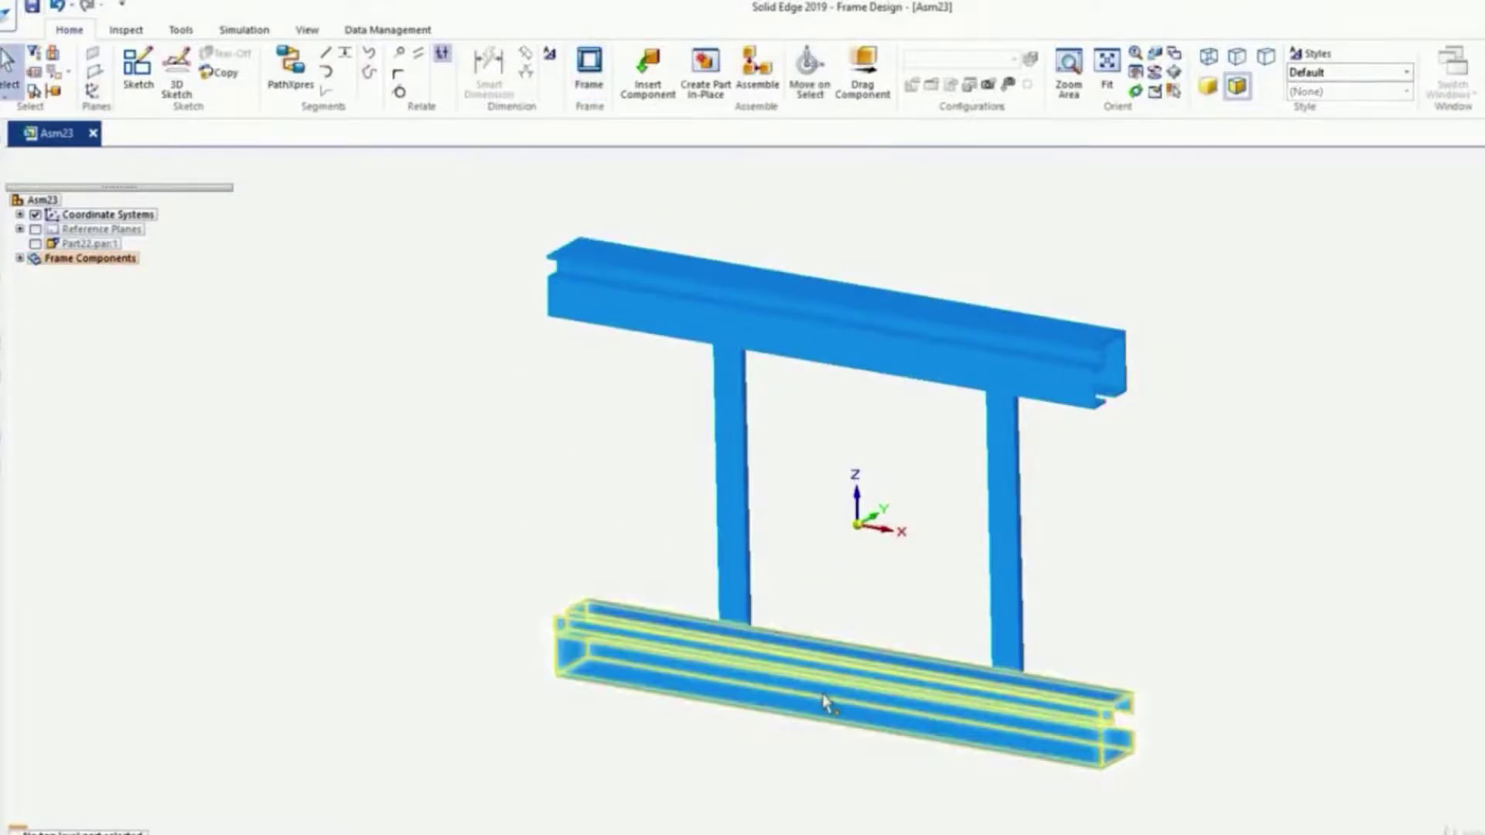
# Flip the lower rail's cross section and set its orientation to -90°
pyautogui.click(826, 703)
pyautogui.click(857, 618)
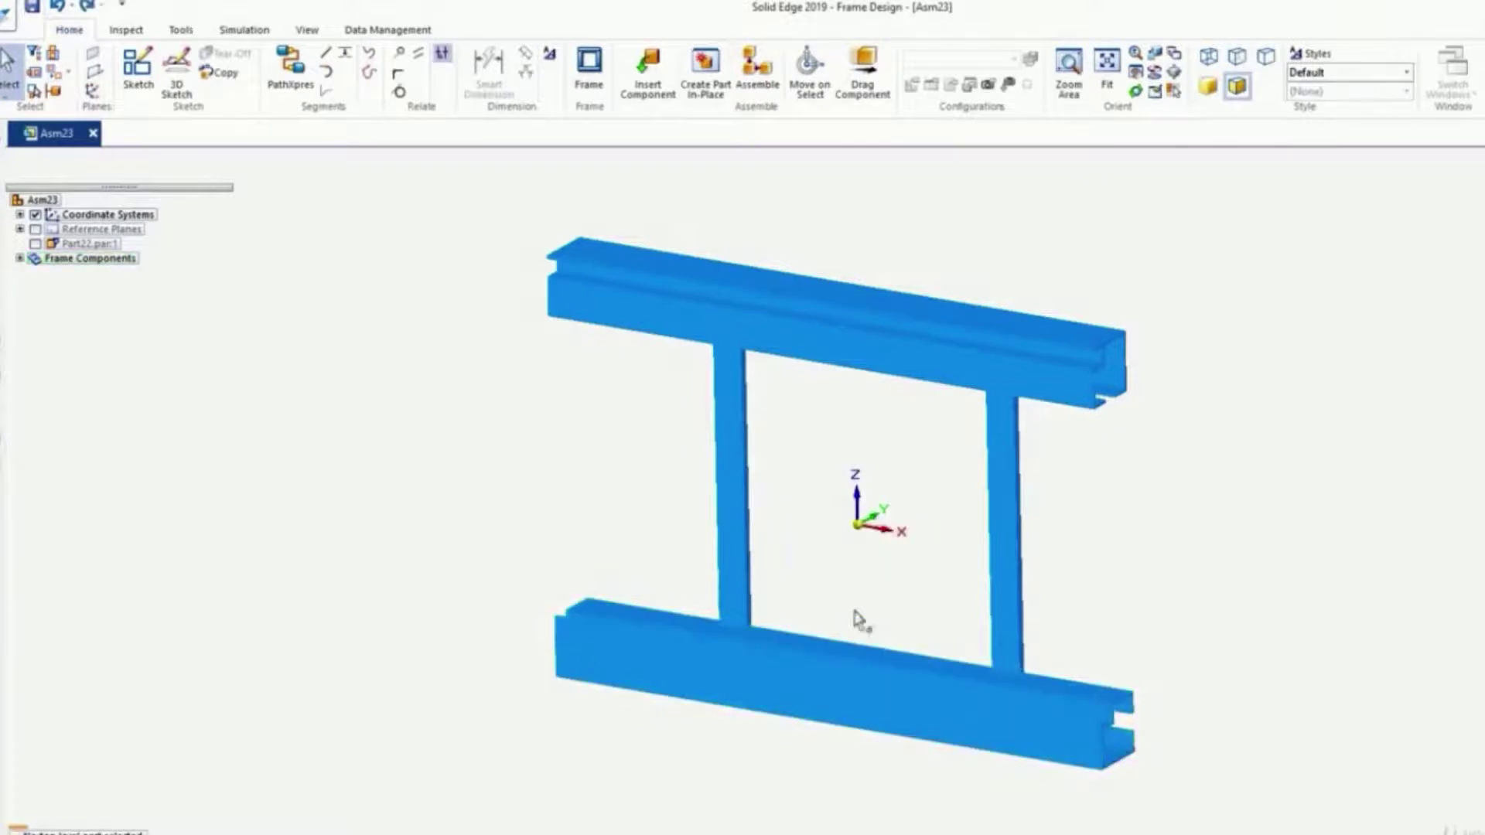
pyautogui.click(887, 691)
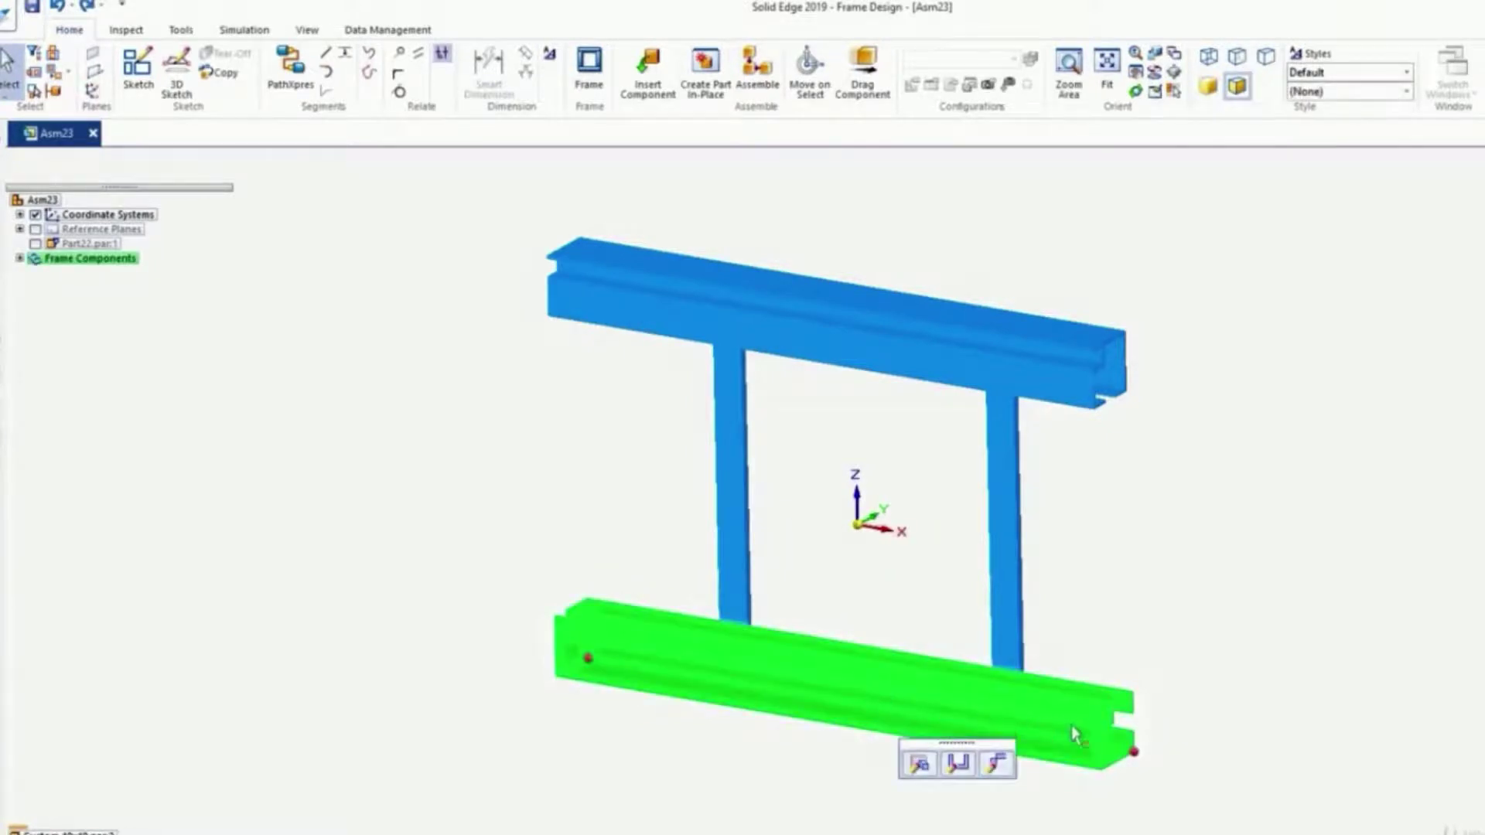
pyautogui.click(958, 764)
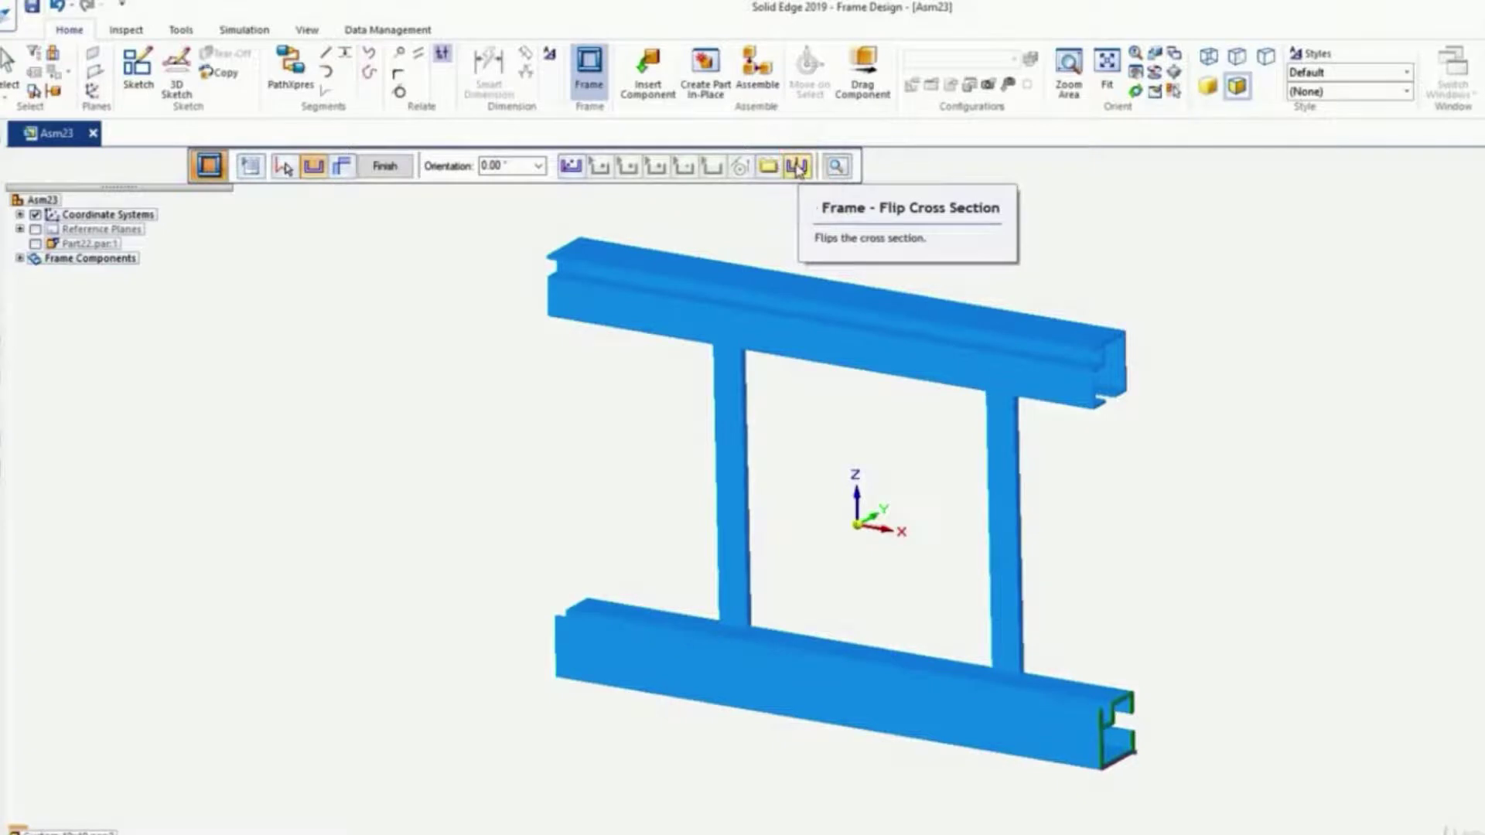
pyautogui.click(798, 167)
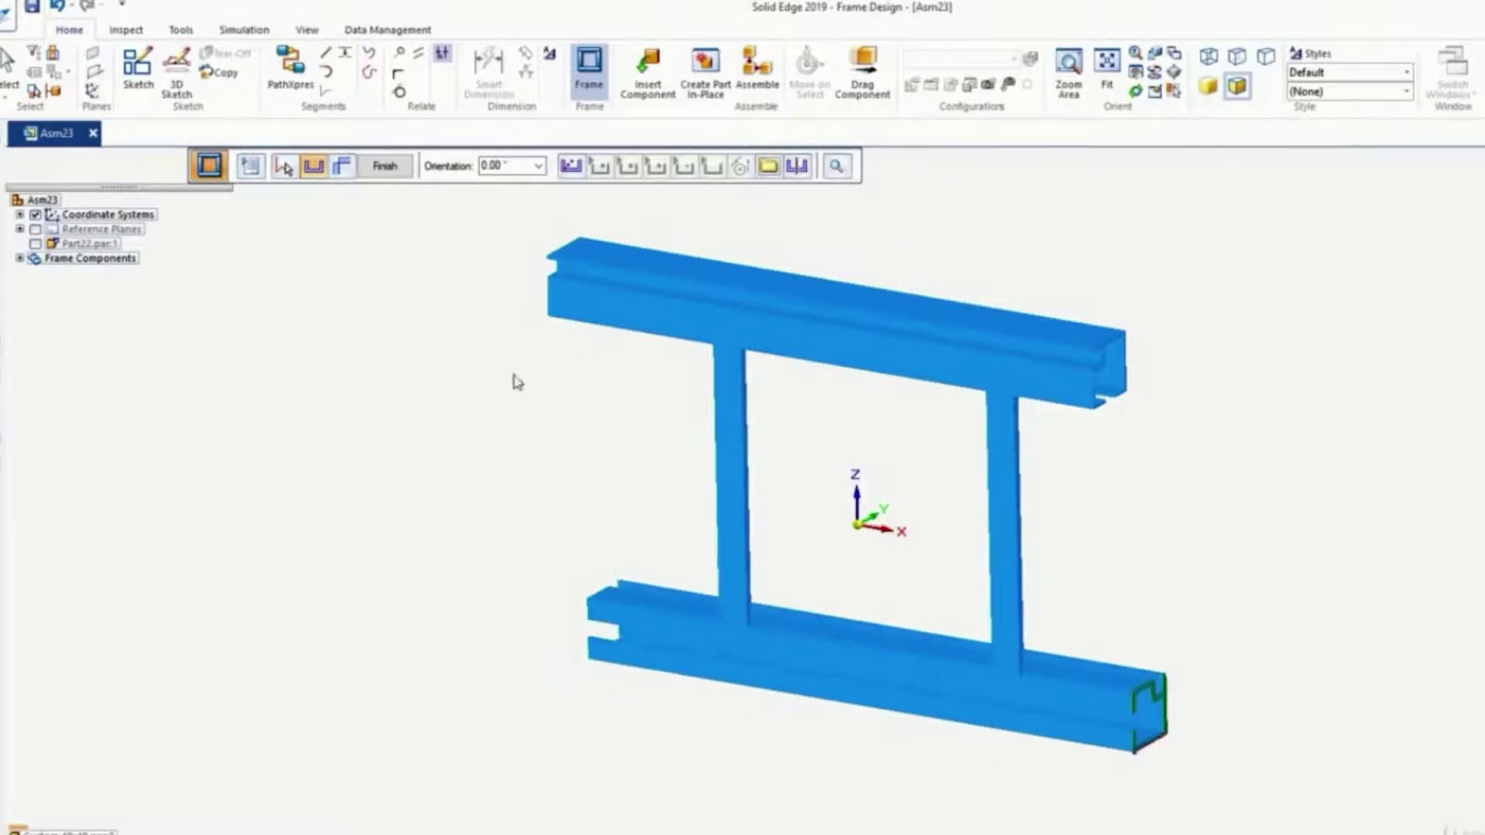
pyautogui.click(539, 167)
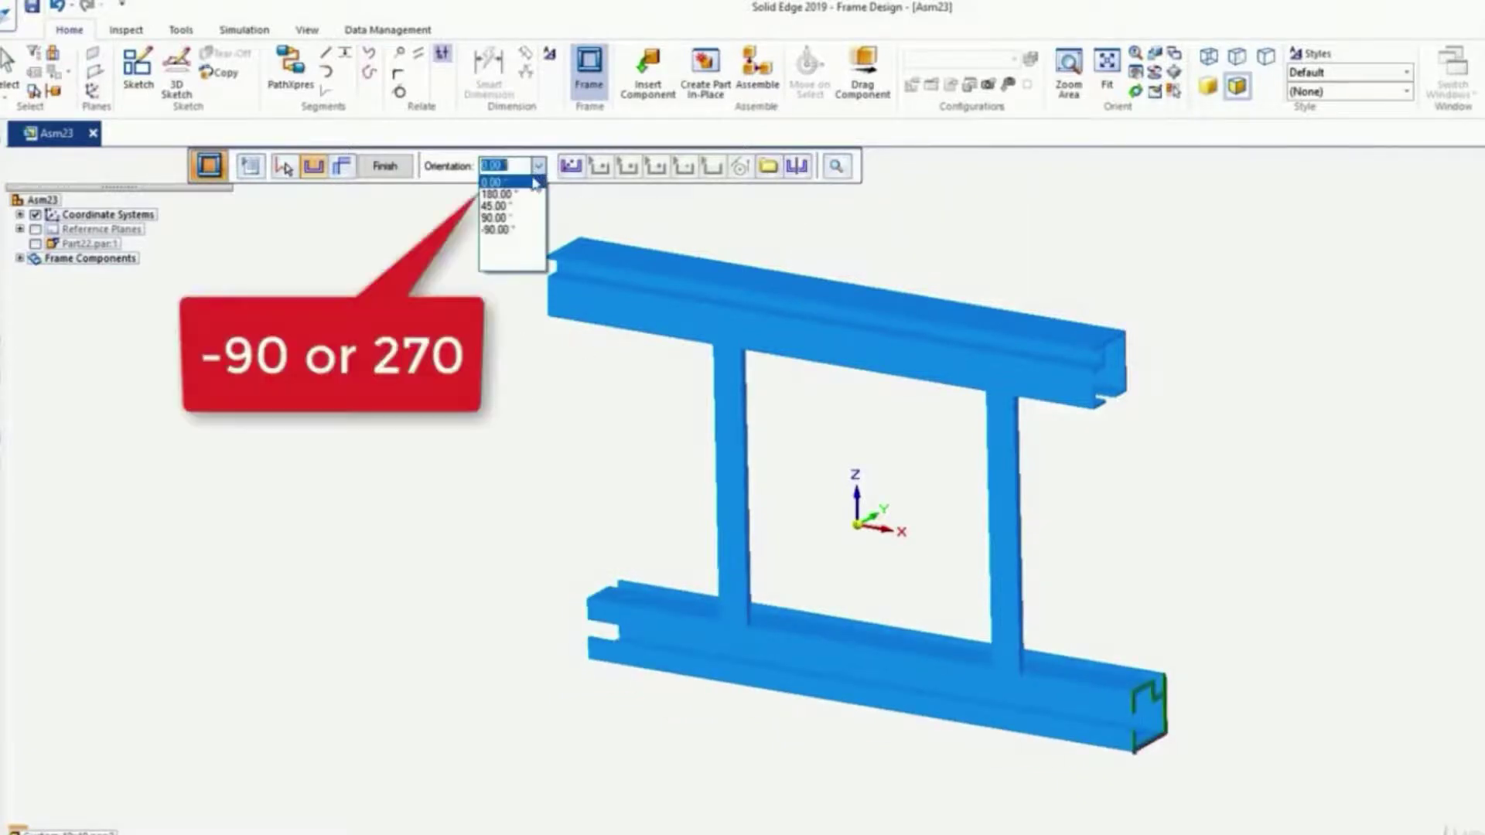
pyautogui.click(517, 231)
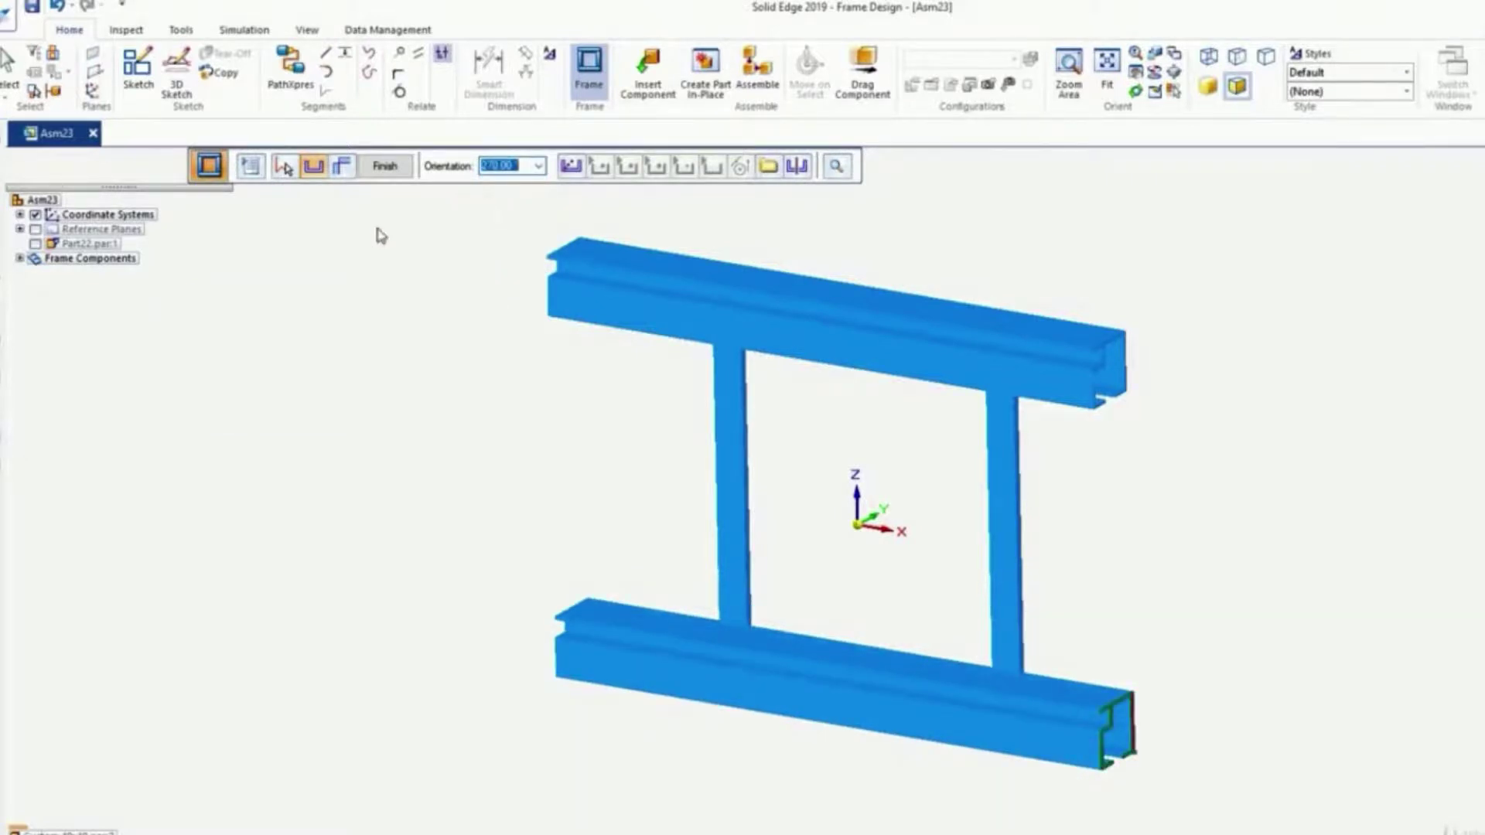
pyautogui.click(385, 166)
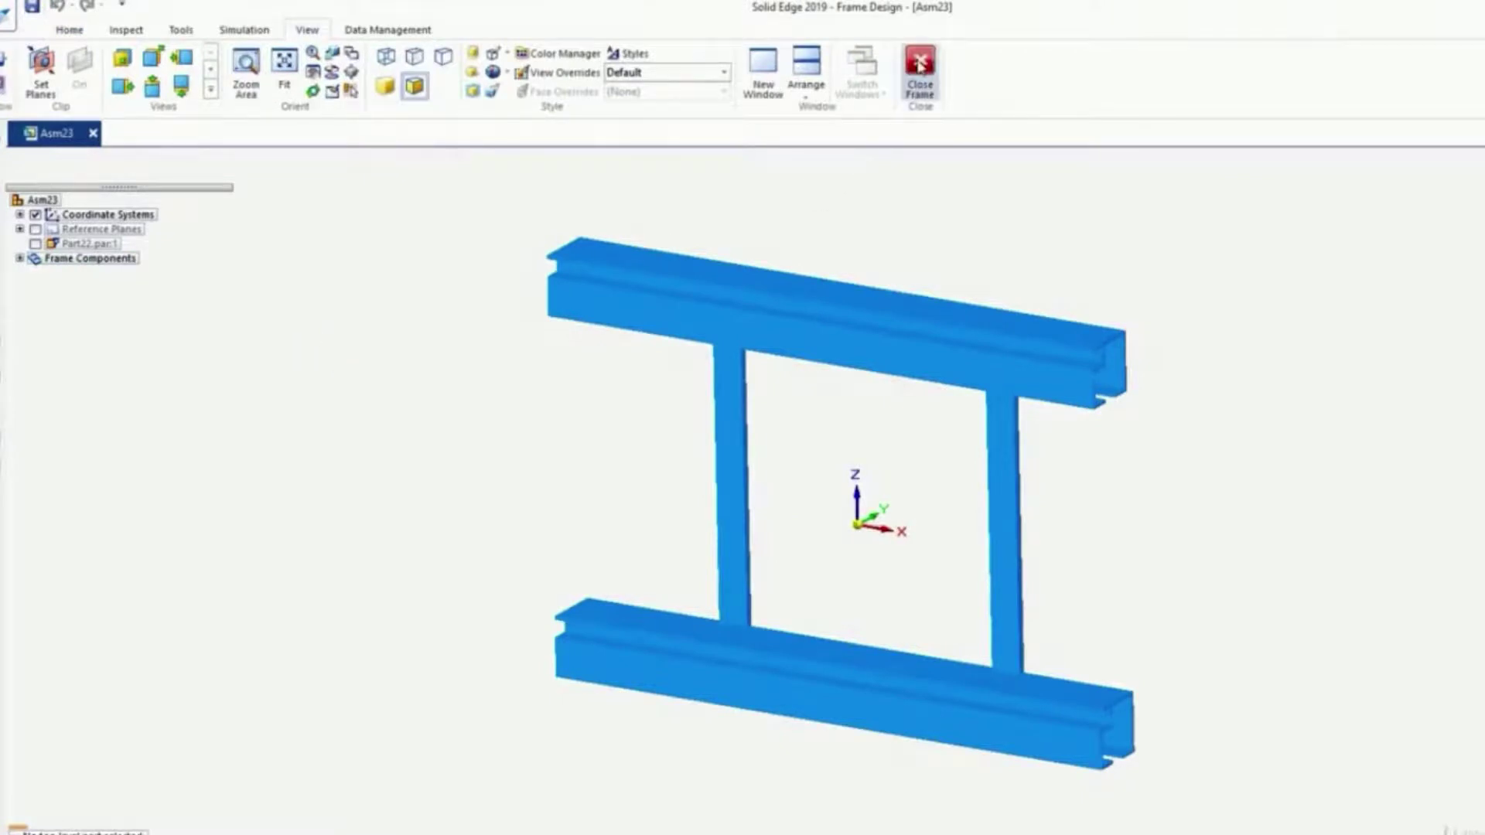
# Save the assembly as Asm23.asm in the FRAME DESIGN folder on drive D
pyautogui.click(920, 66)
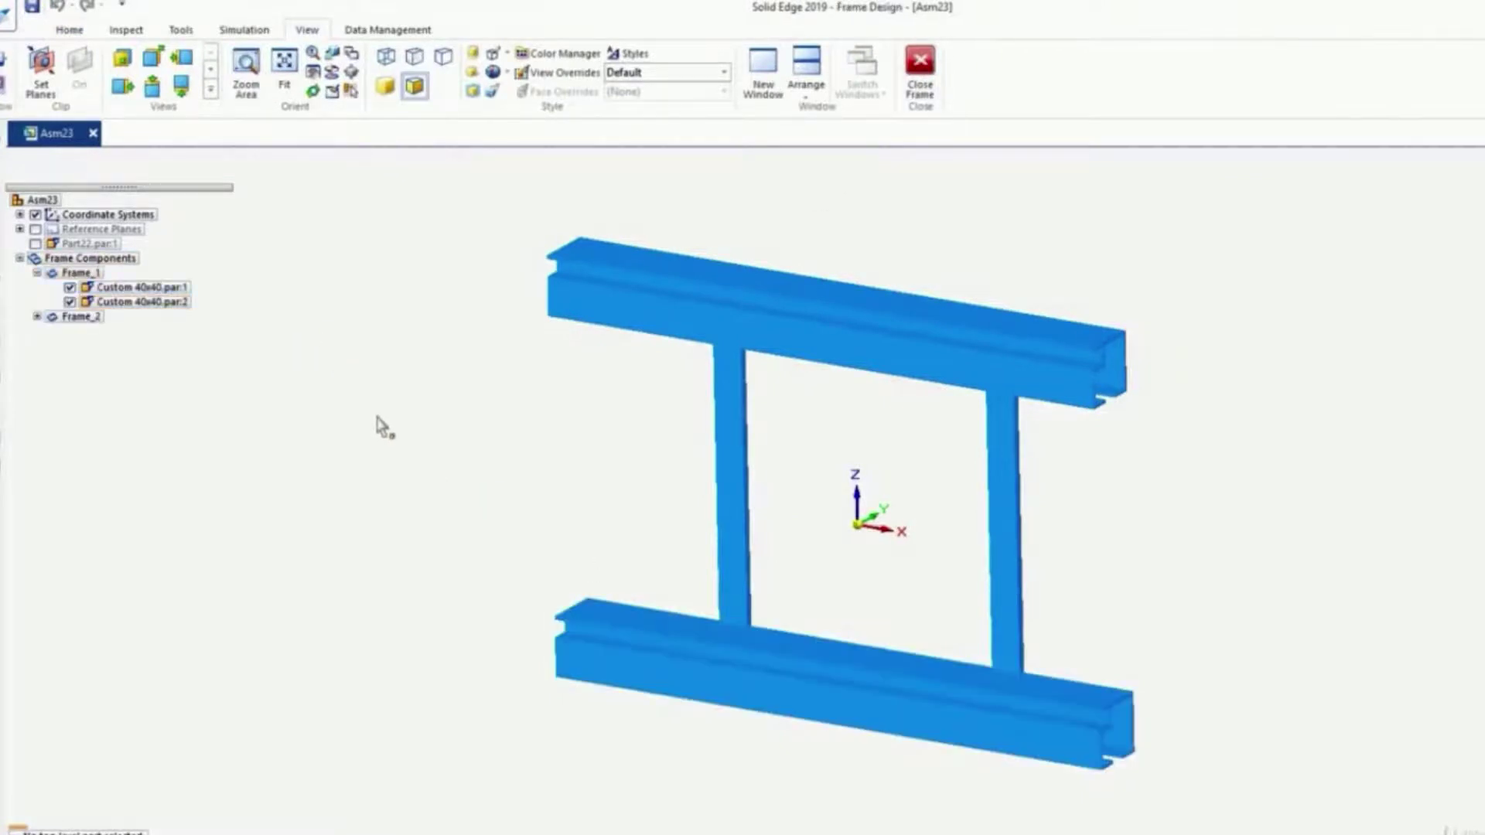
pyautogui.click(33, 8)
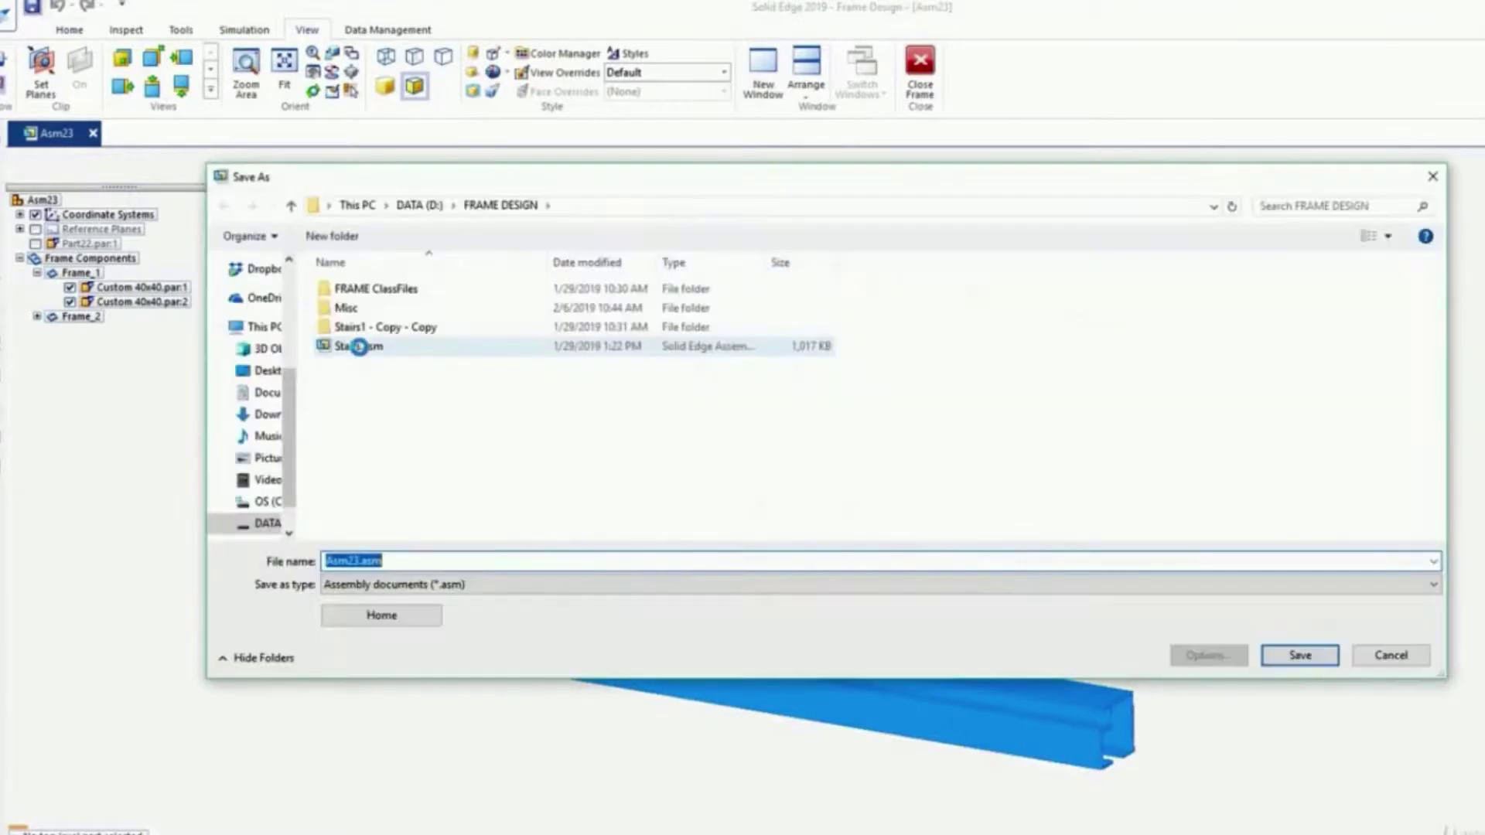
pyautogui.click(1286, 657)
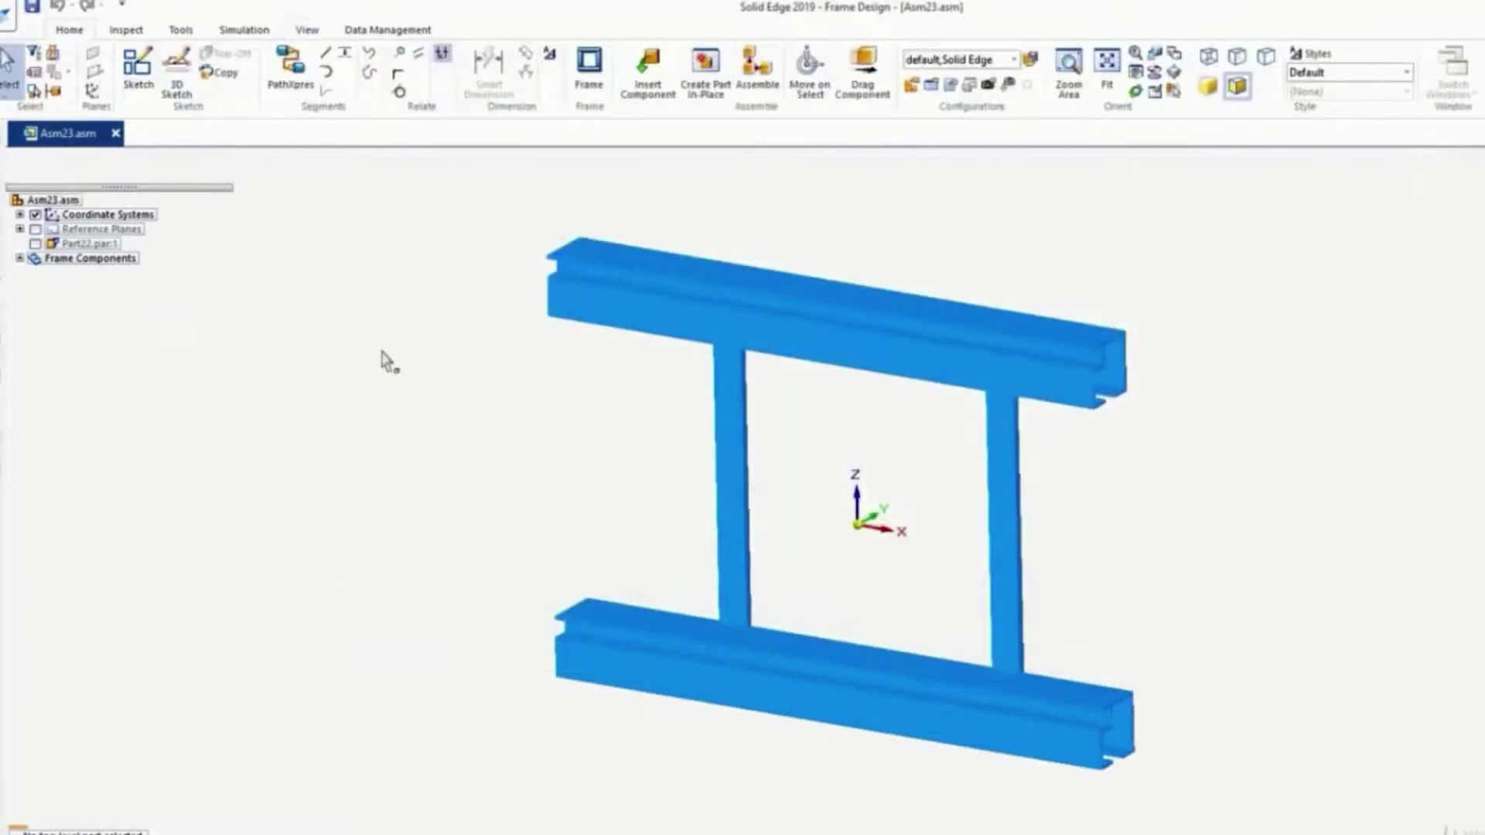
# Override the face style of the upper and lower rails with a teal style
pyautogui.click(307, 31)
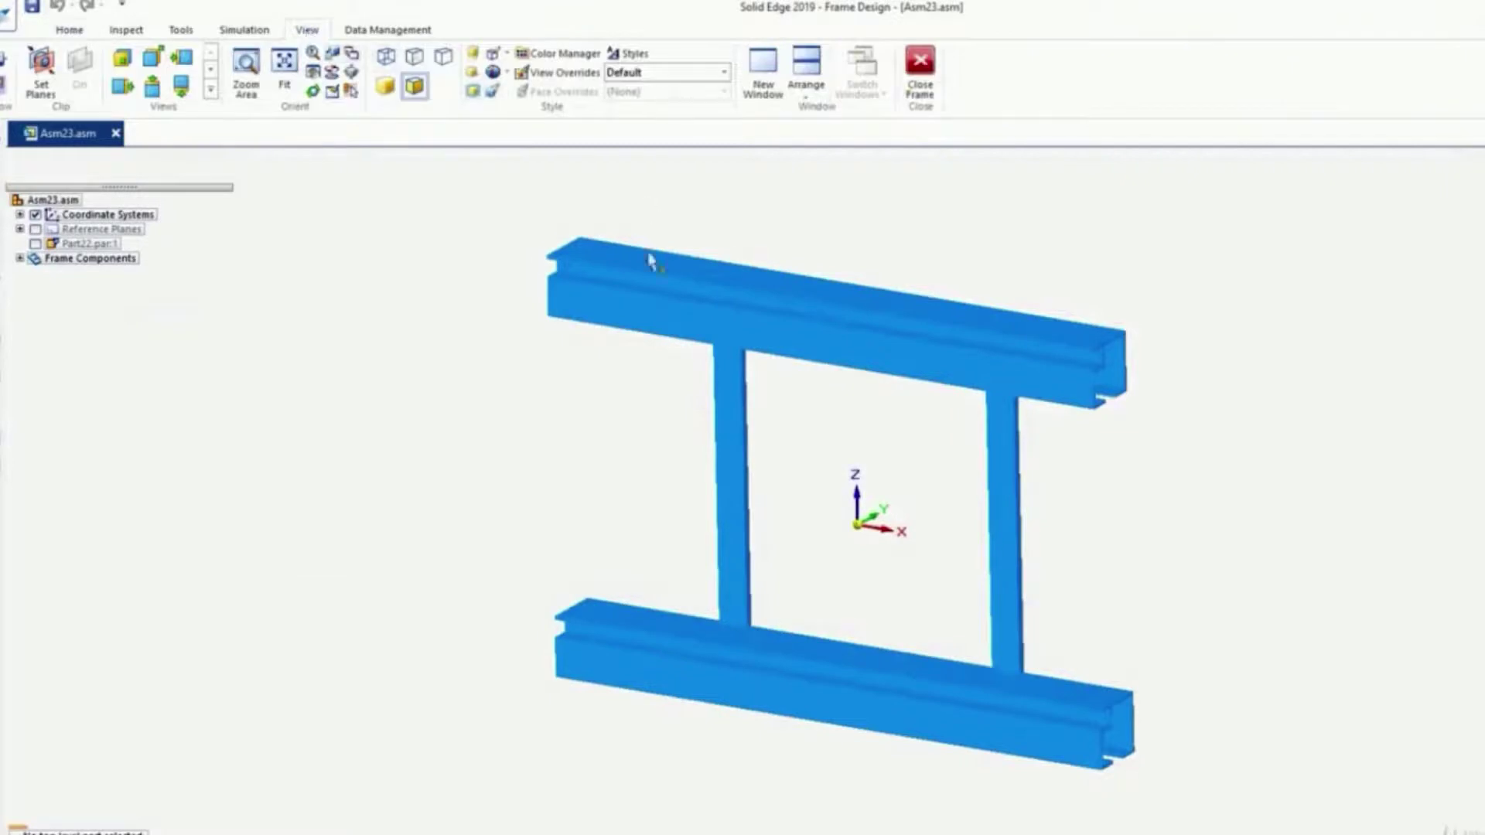
pyautogui.click(643, 284)
pyautogui.keyDown('ctrl'); pyautogui.click(660, 639); pyautogui.keyUp('ctrl')
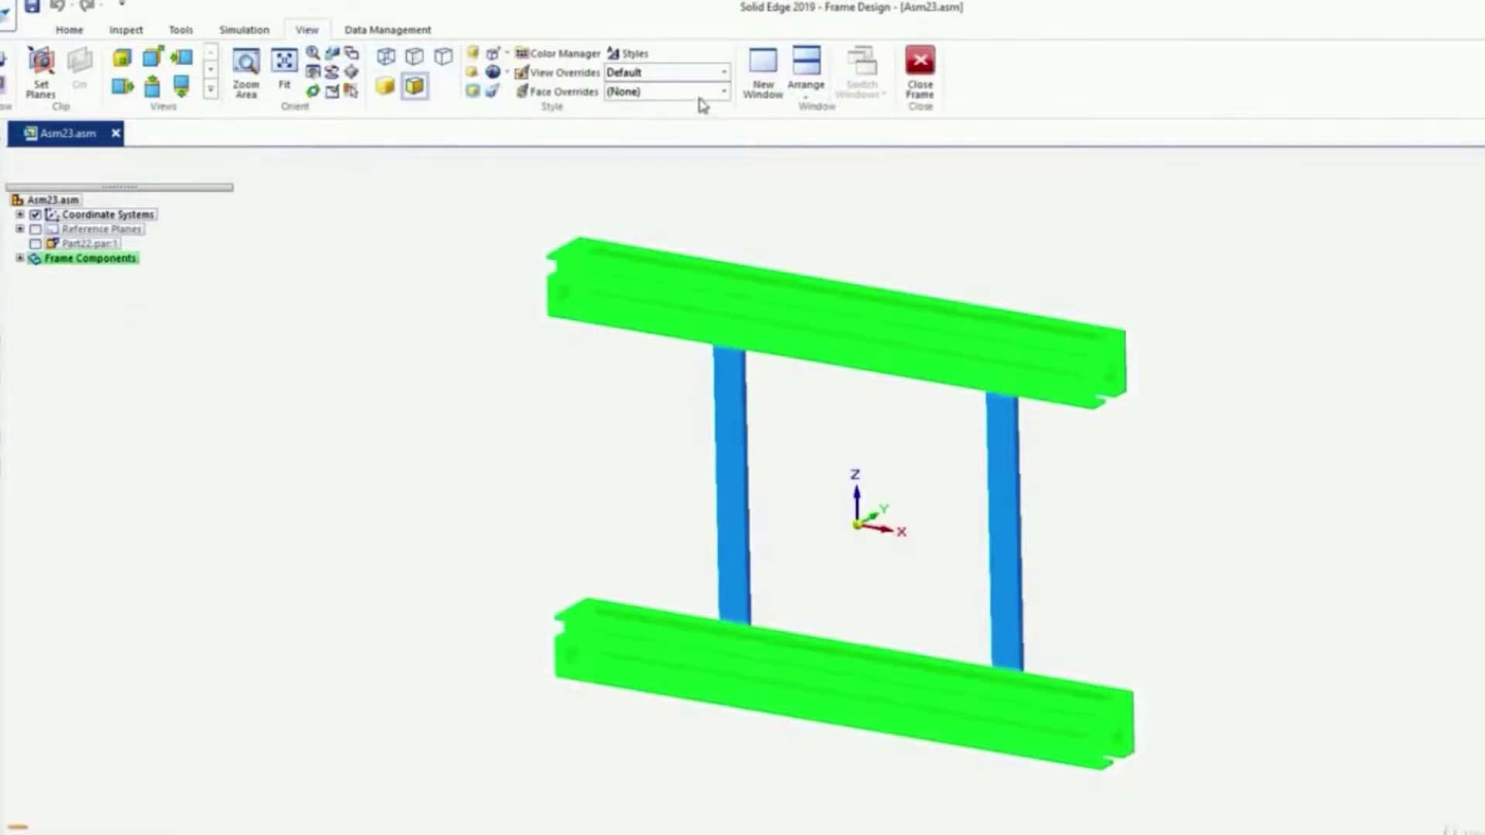
pyautogui.click(724, 92)
pyautogui.moveTo(740, 133); pyautogui.dragTo(744, 170)
pyautogui.click(648, 257)
pyautogui.click(387, 404)
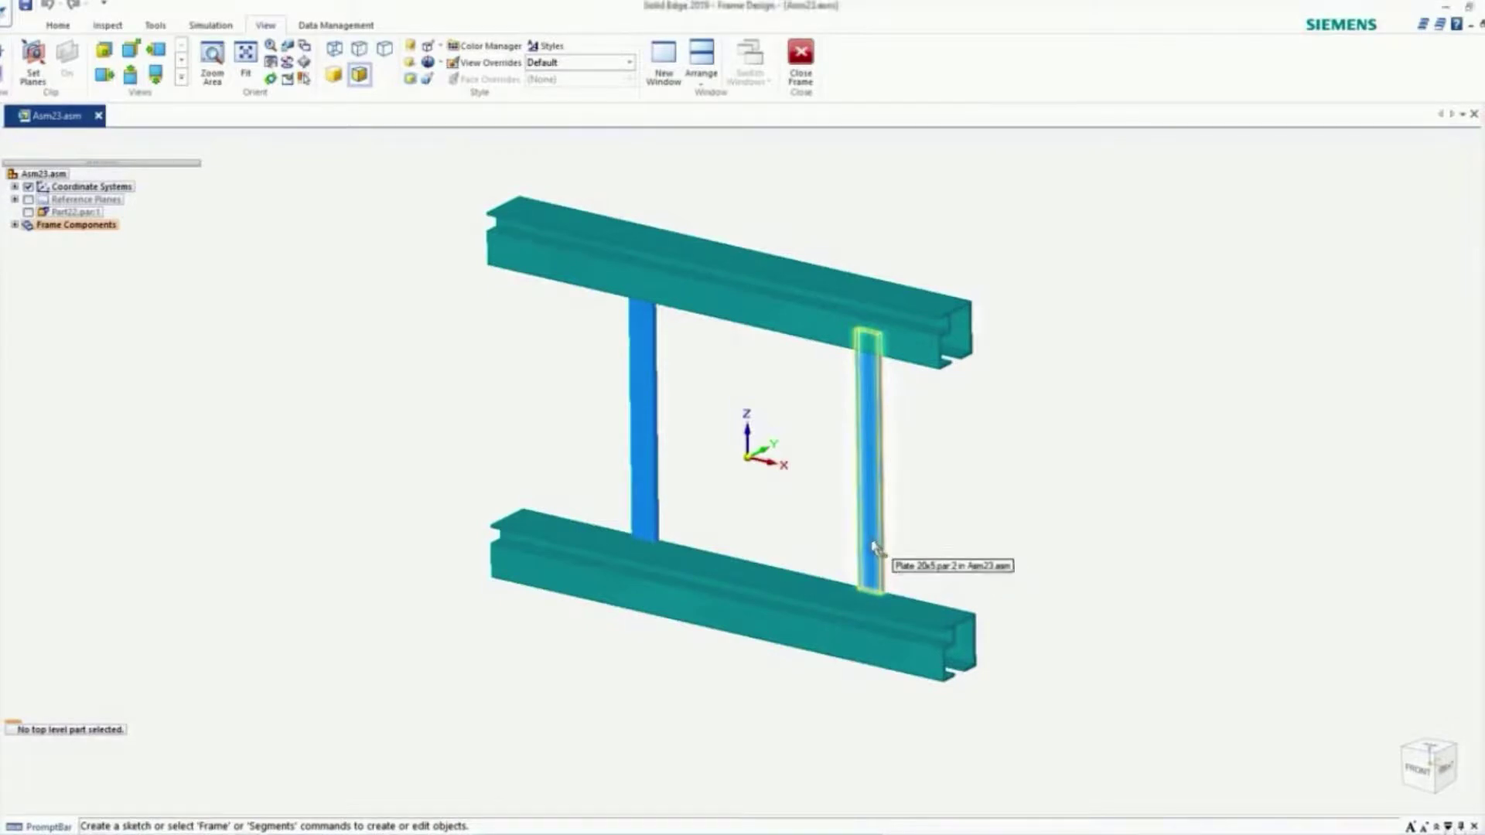
# Move the handle point of Plate 20x5.par:2's cross section to its inner corner so the plate lies against the rails' outer face
pyautogui.click(874, 547)
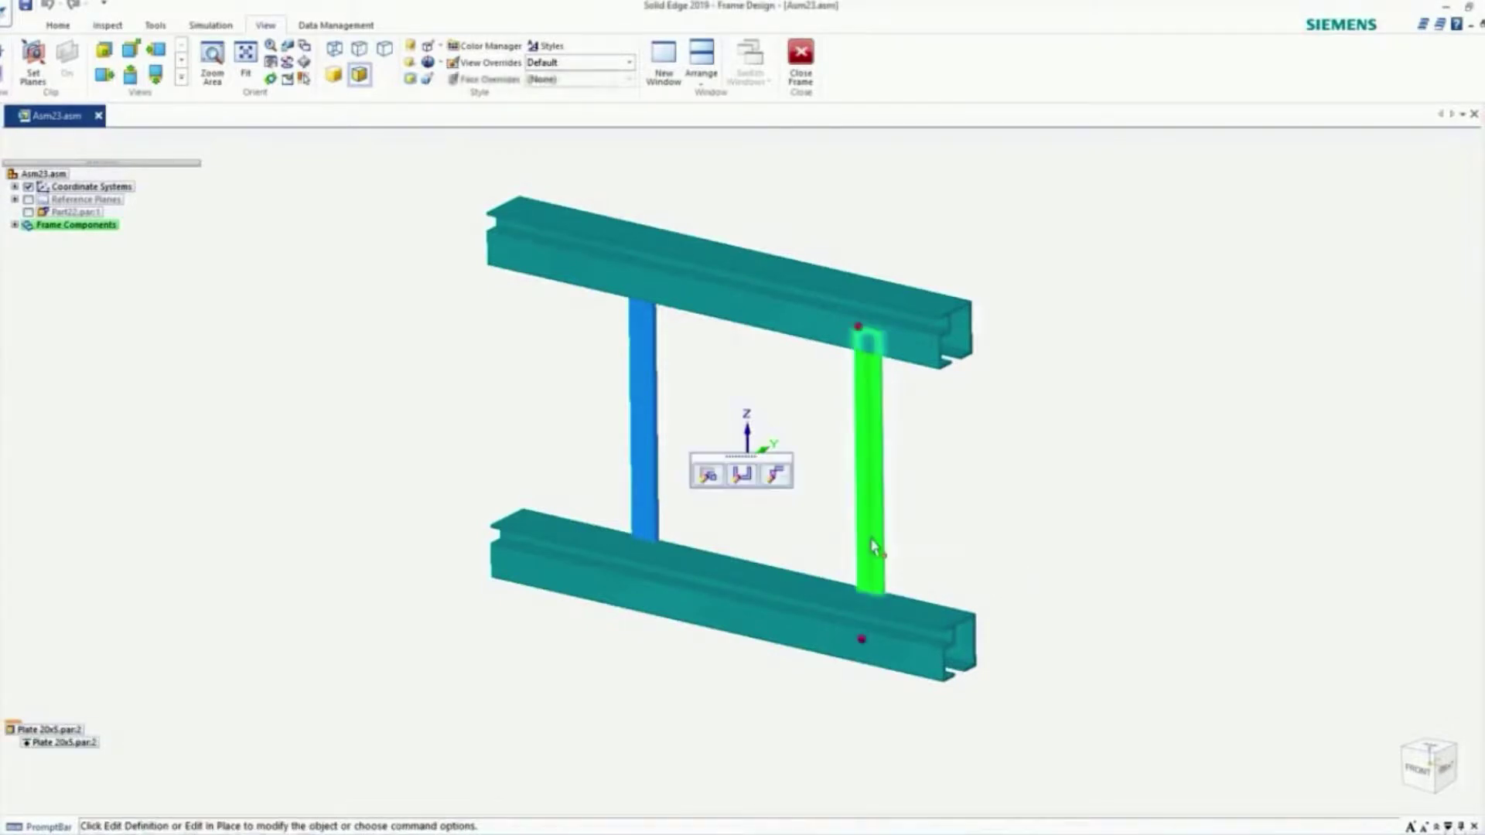
pyautogui.click(740, 477)
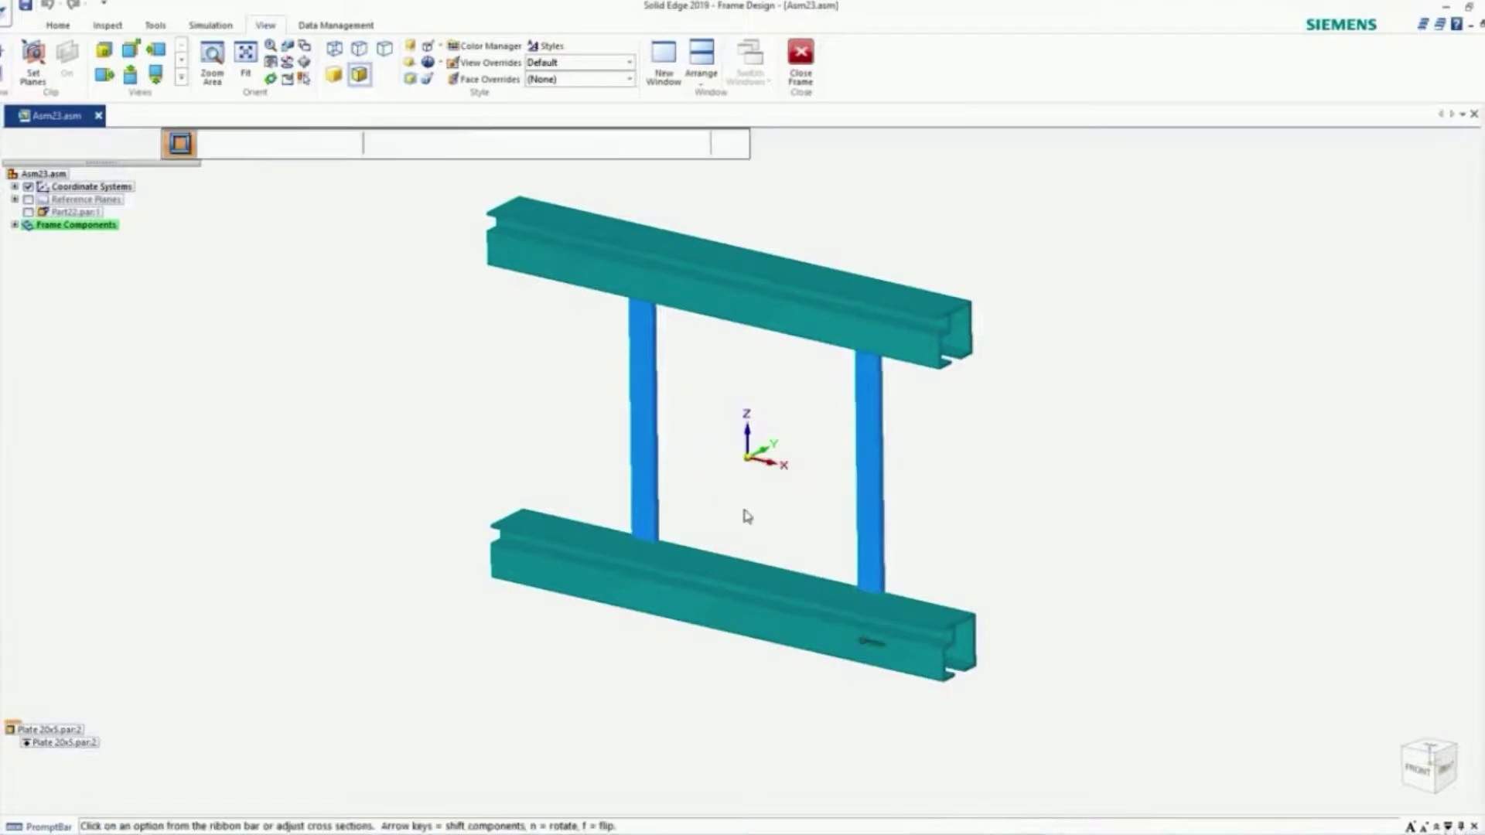
pyautogui.moveTo(977, 648); pyautogui.dragTo(699, 665, button='middle')
pyautogui.scroll(5, 646, 603)
pyautogui.moveTo(661, 595); pyautogui.dragTo(667, 673, button='middle')
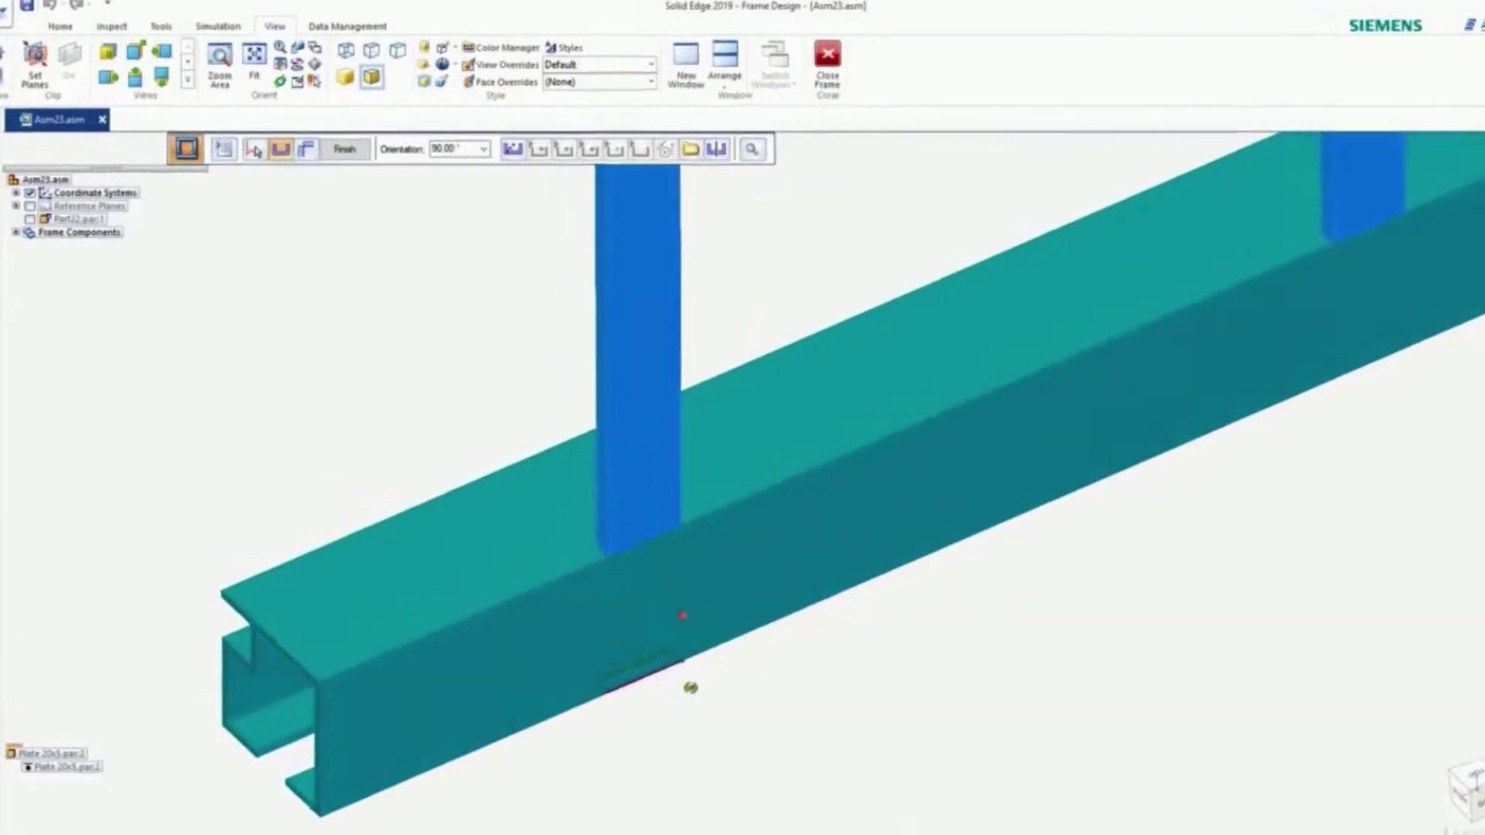
pyautogui.scroll(5, 626, 658)
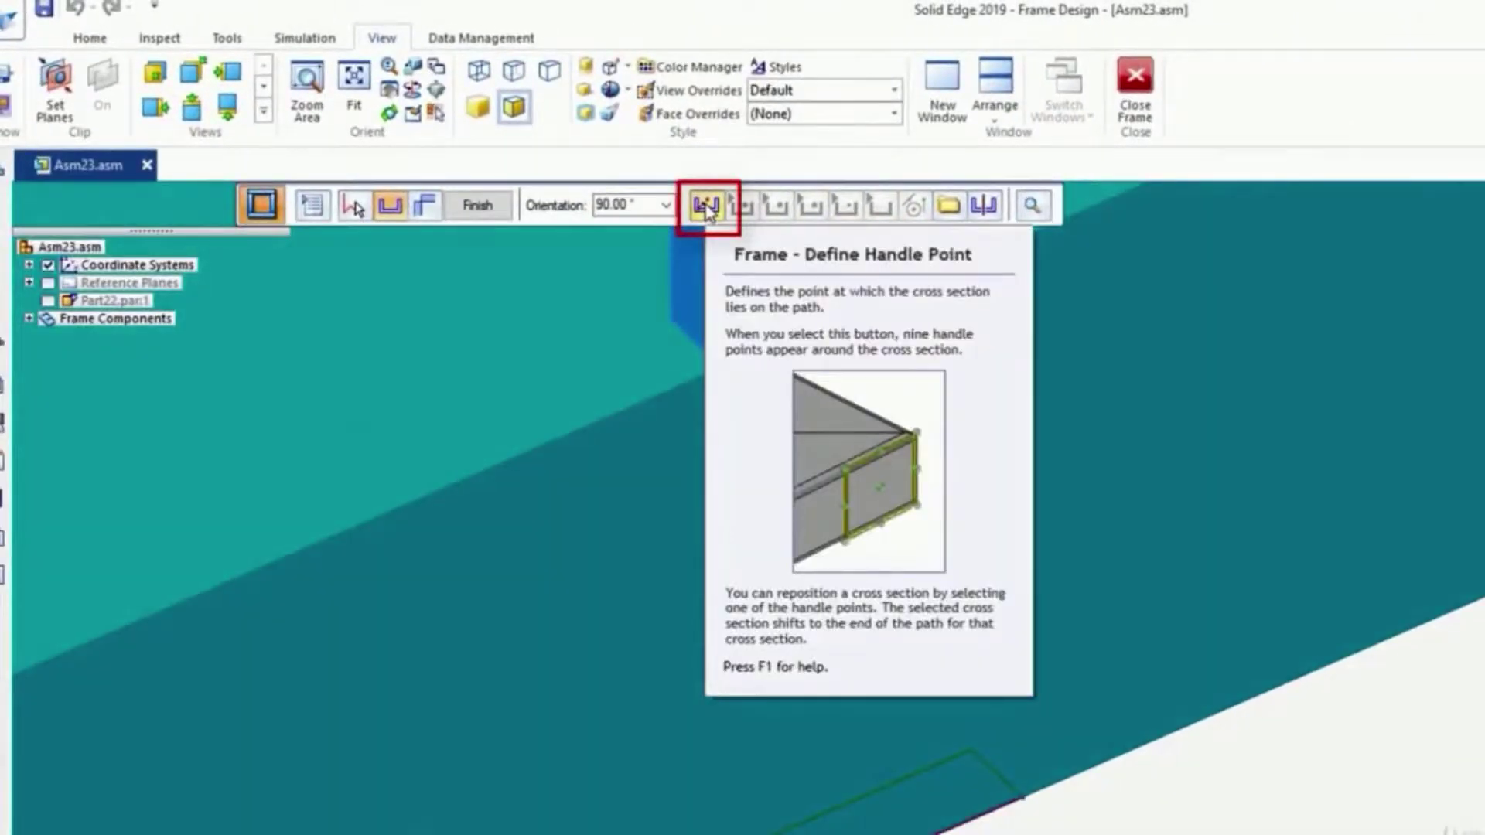
pyautogui.click(706, 207)
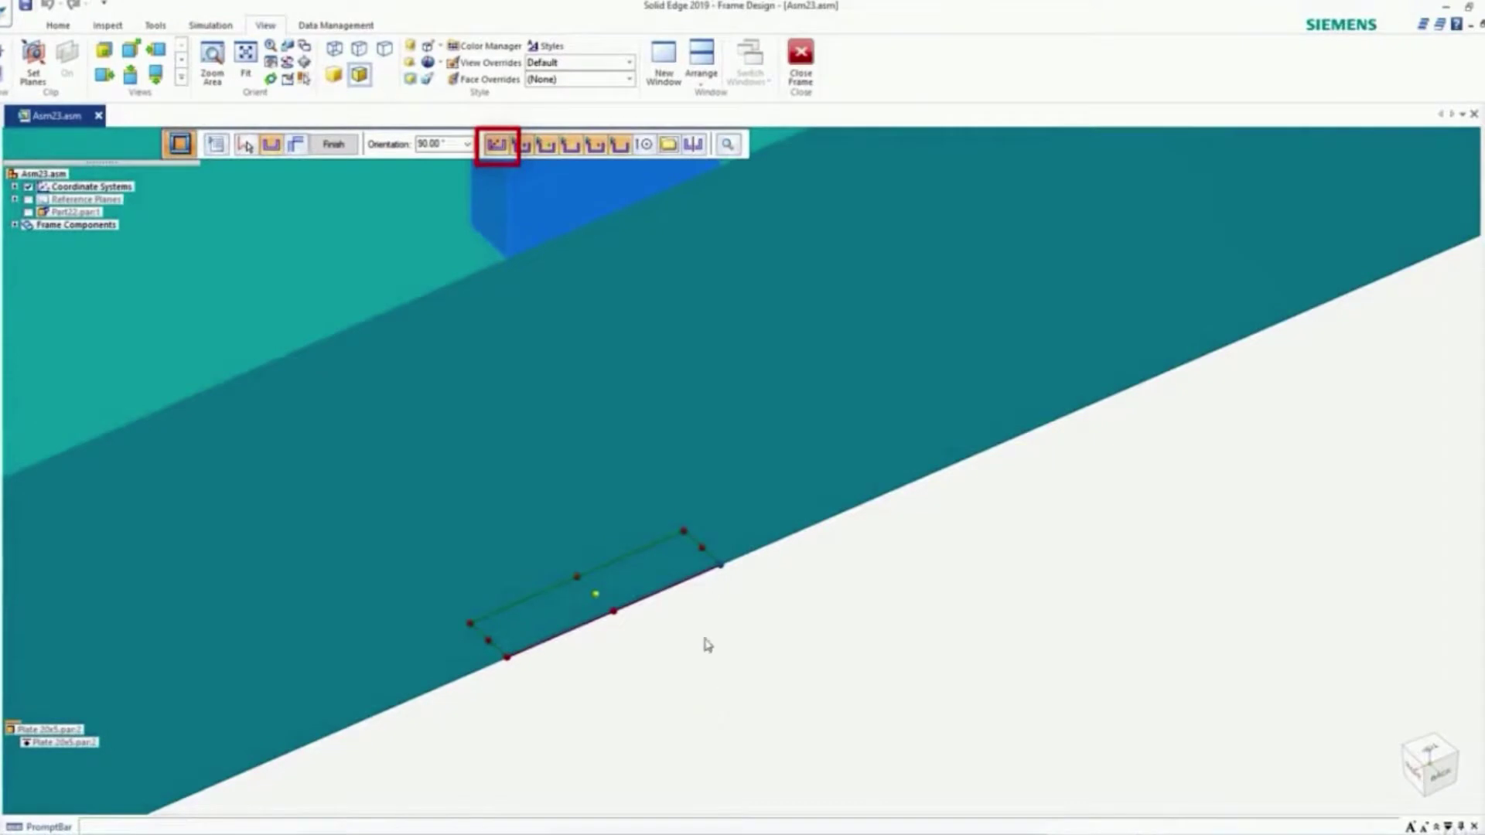
pyautogui.click(685, 534)
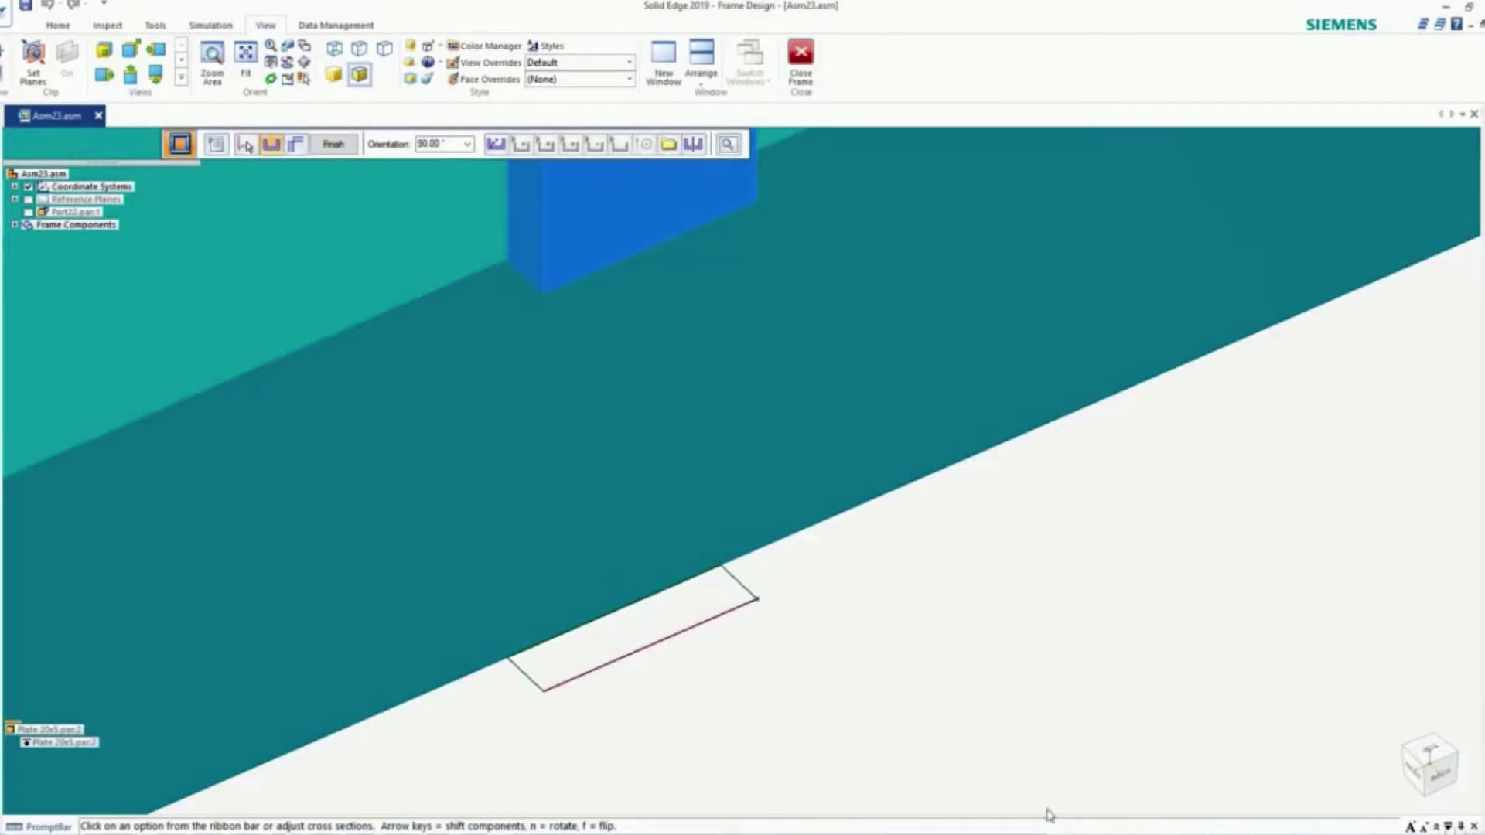
# Enable coping on non-mitered joints in the frame options for the repositioned plate
pyautogui.click(1229, 833)
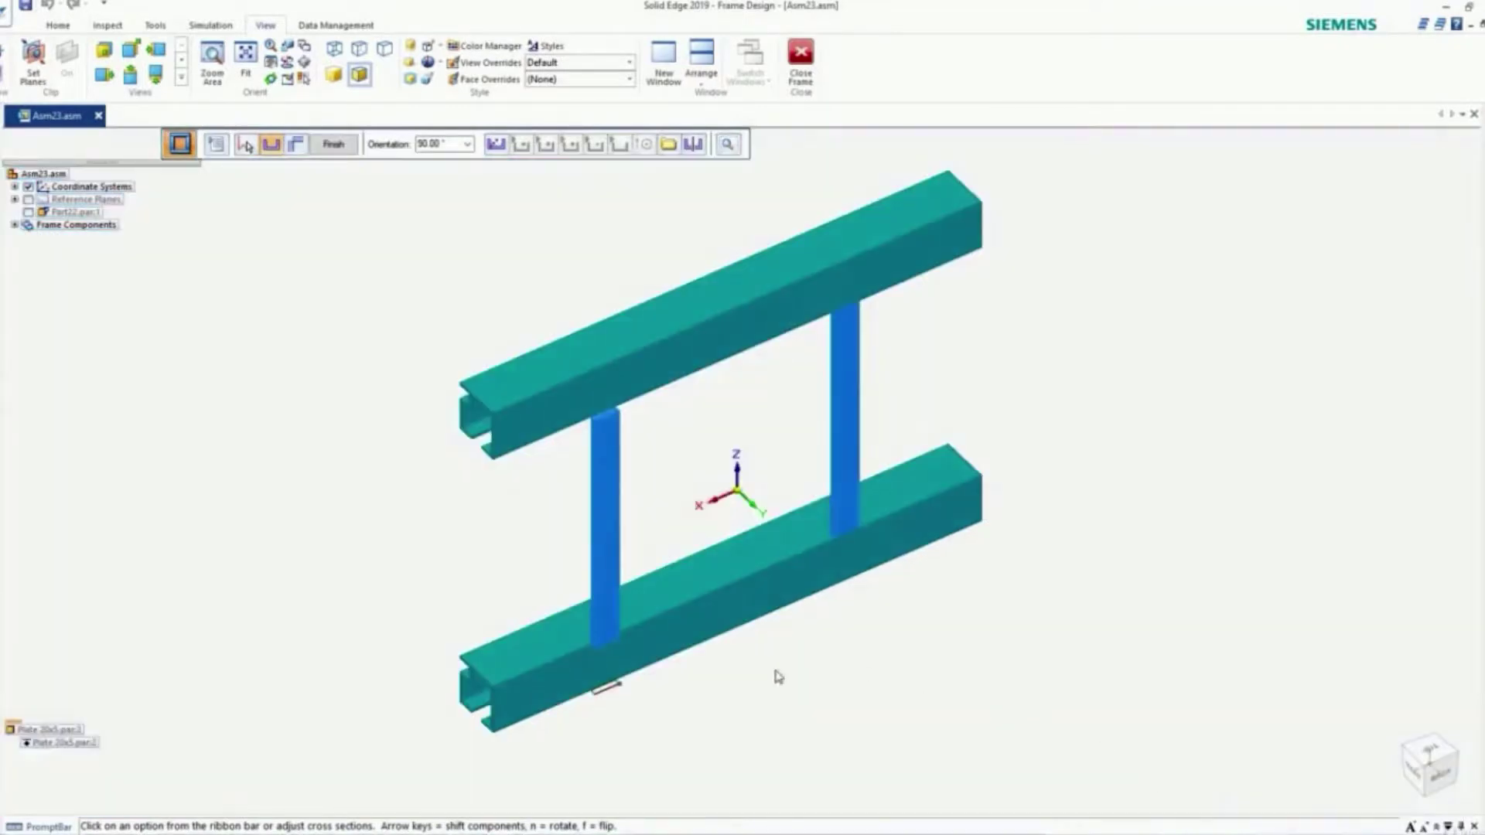
pyautogui.moveTo(470, 591); pyautogui.dragTo(478, 551, button='middle')
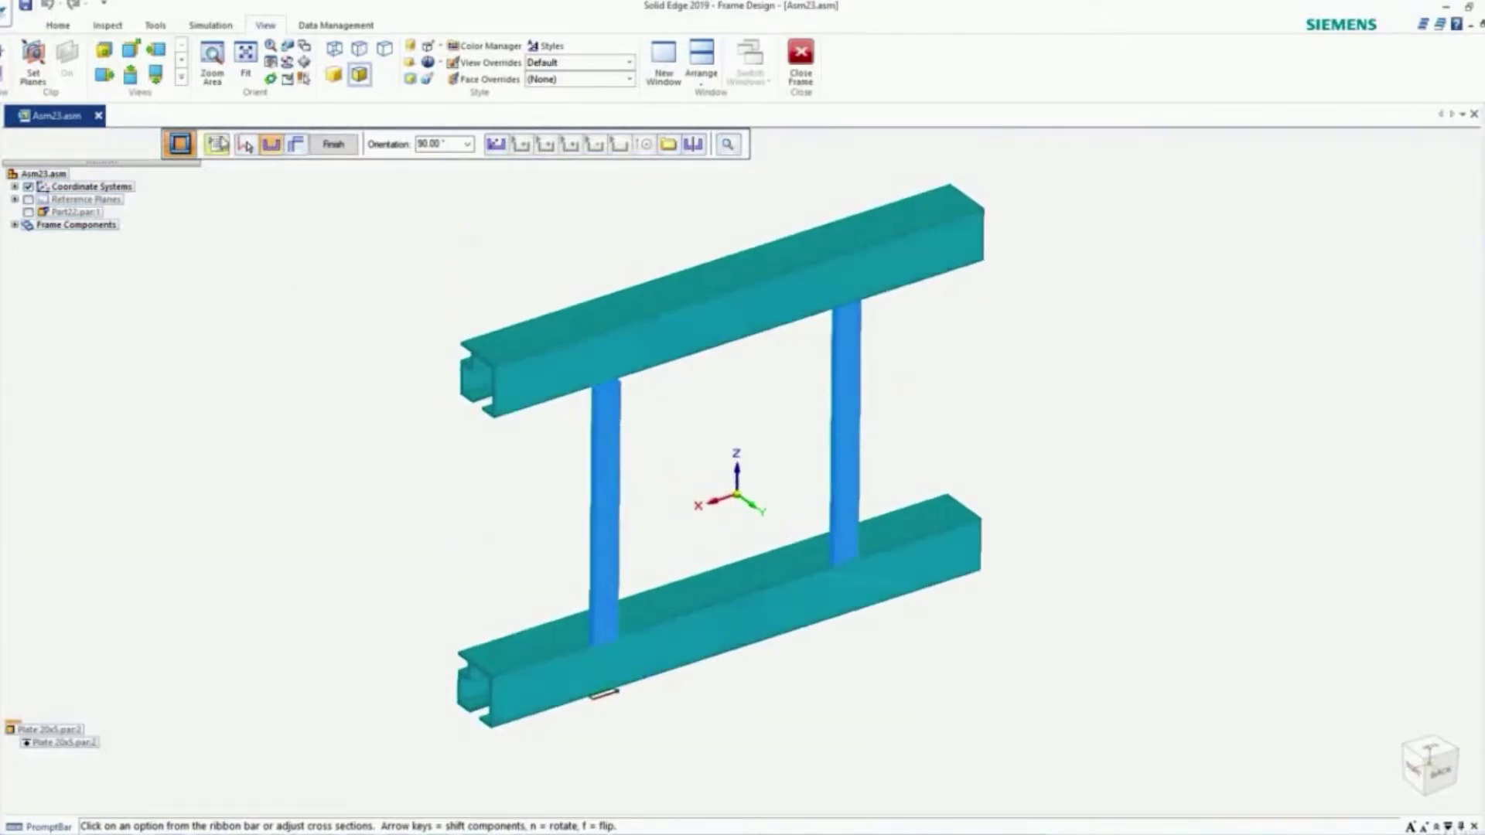
pyautogui.click(217, 144)
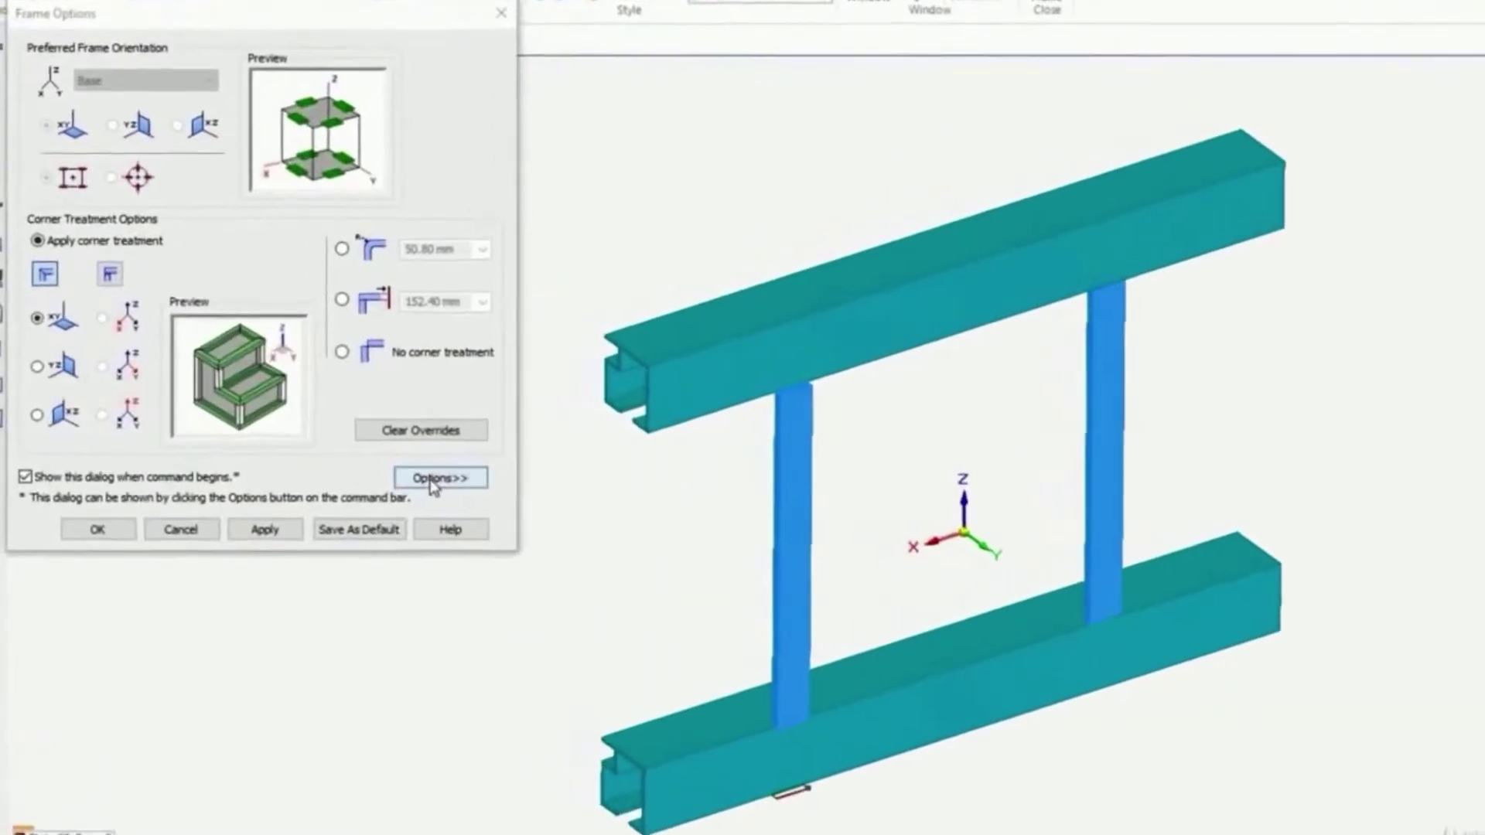
pyautogui.click(438, 481)
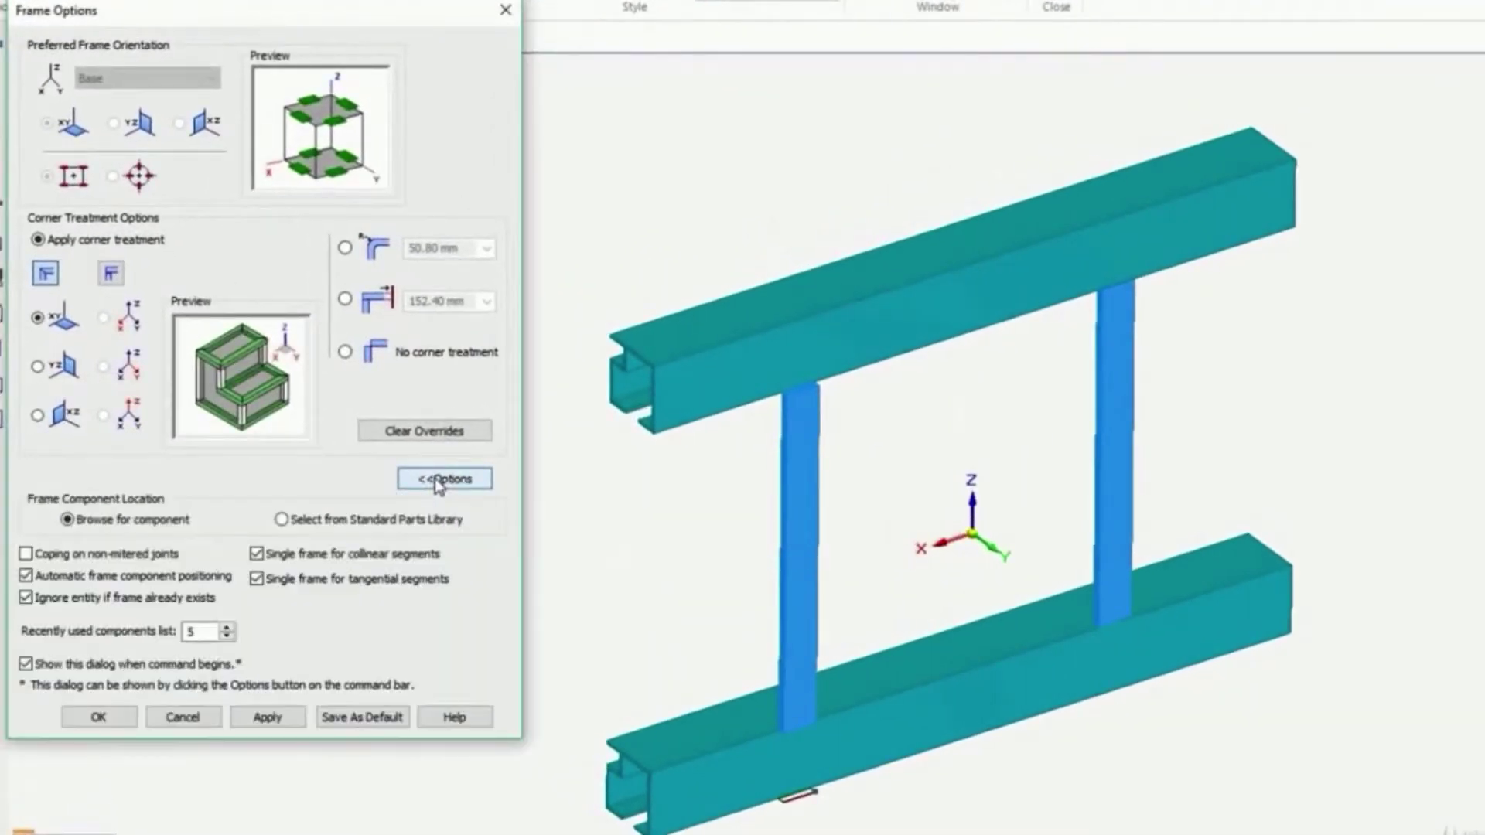
pyautogui.click(26, 554)
pyautogui.click(267, 717)
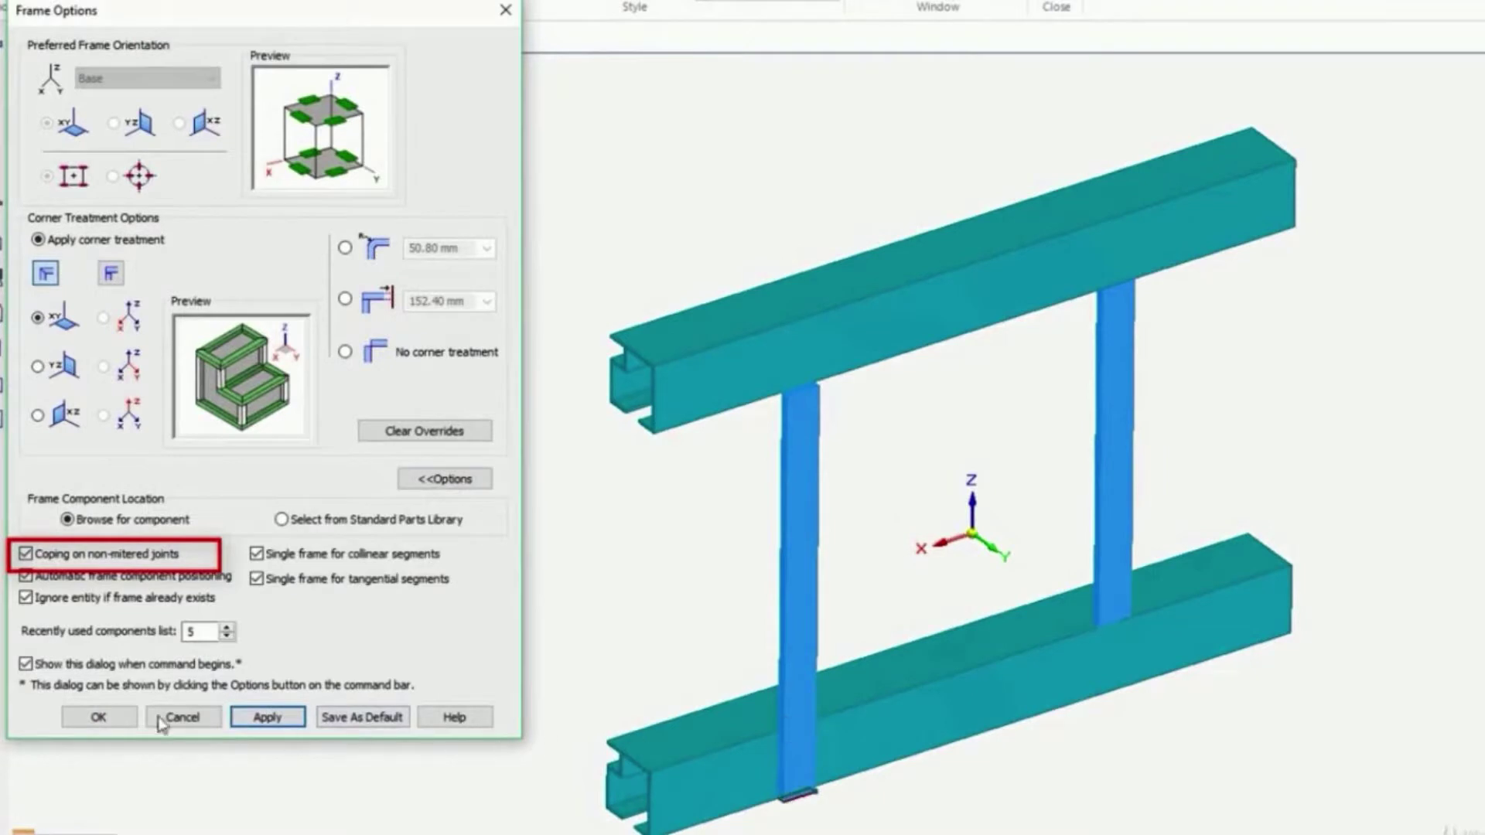
pyautogui.click(99, 718)
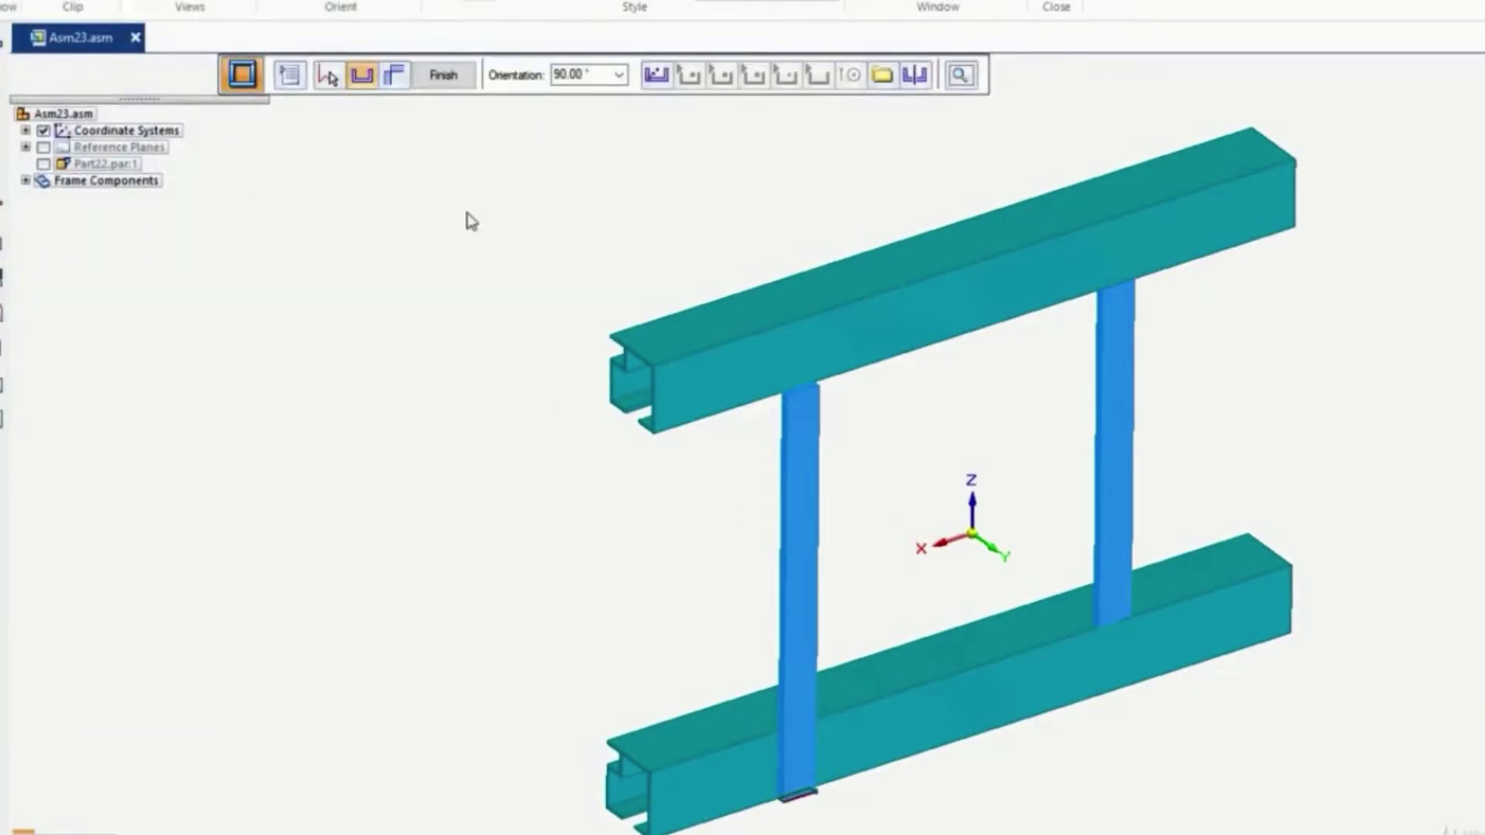
# Extend the upper end of the repositioned plate to the upper rail's single top face and finish the frame edit
pyautogui.click(392, 77)
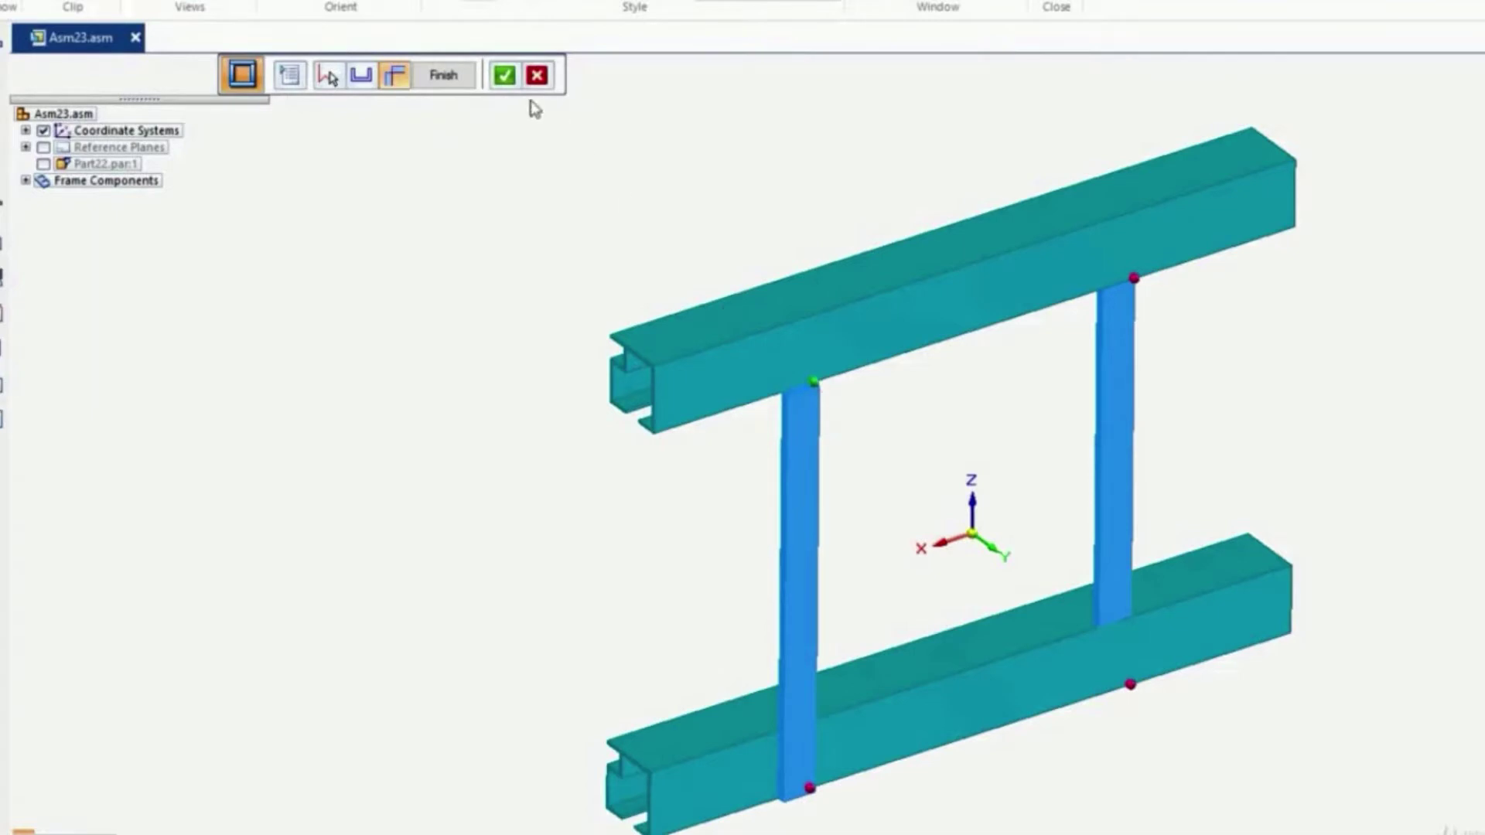
pyautogui.click(504, 75)
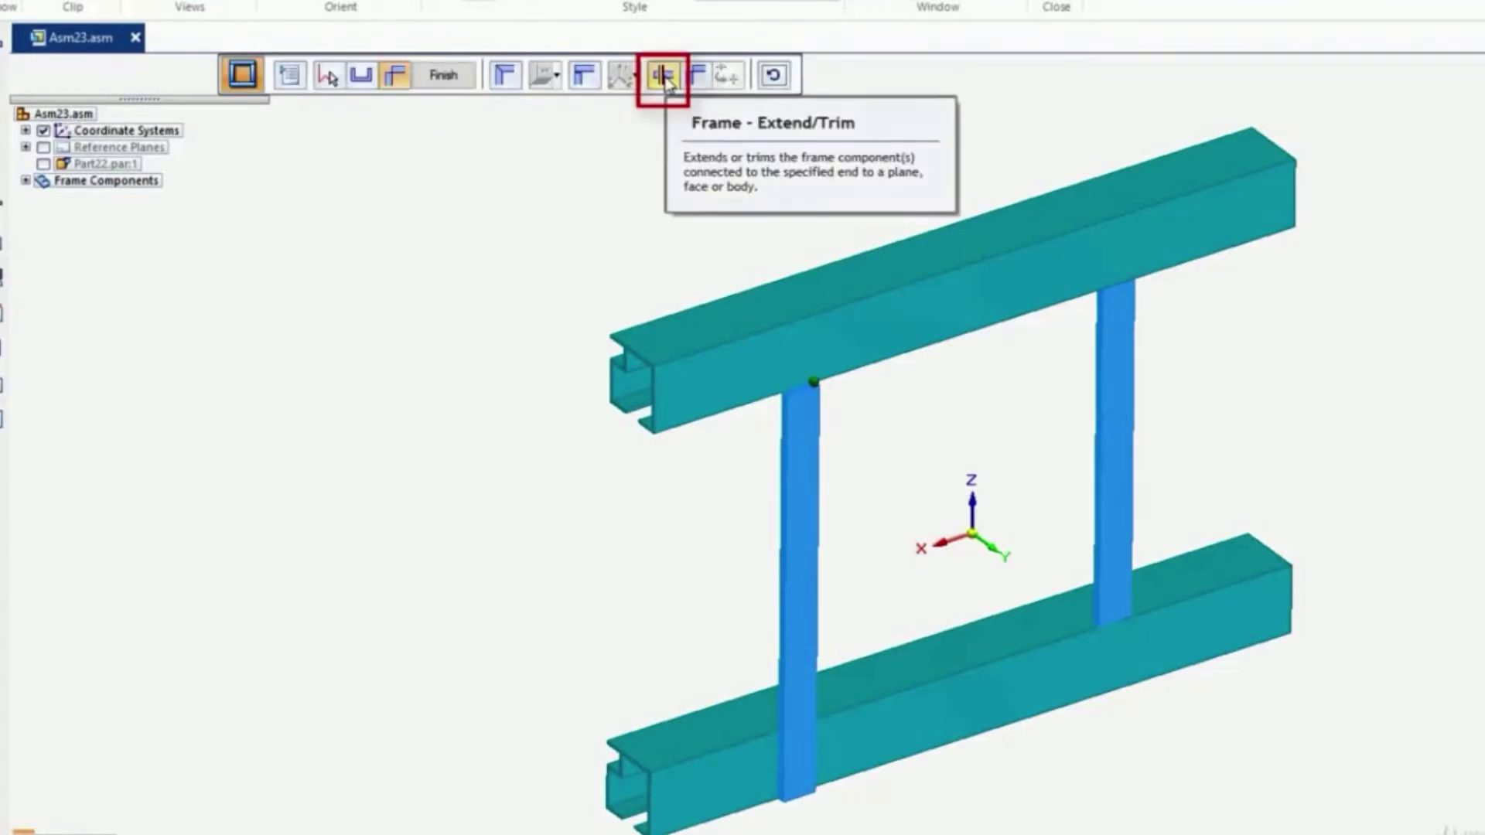
pyautogui.click(663, 75)
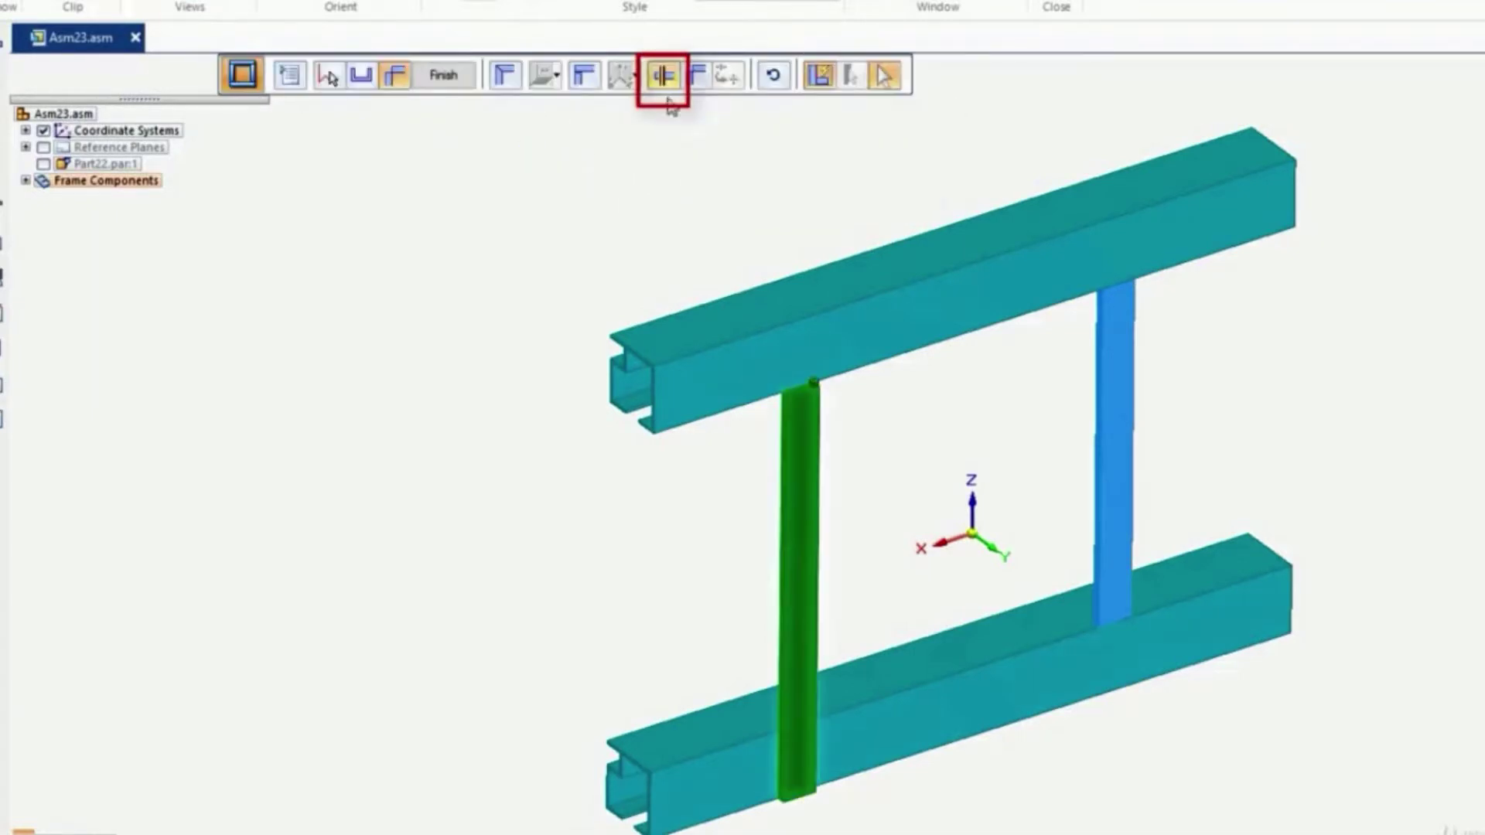
pyautogui.rightClick(815, 290)
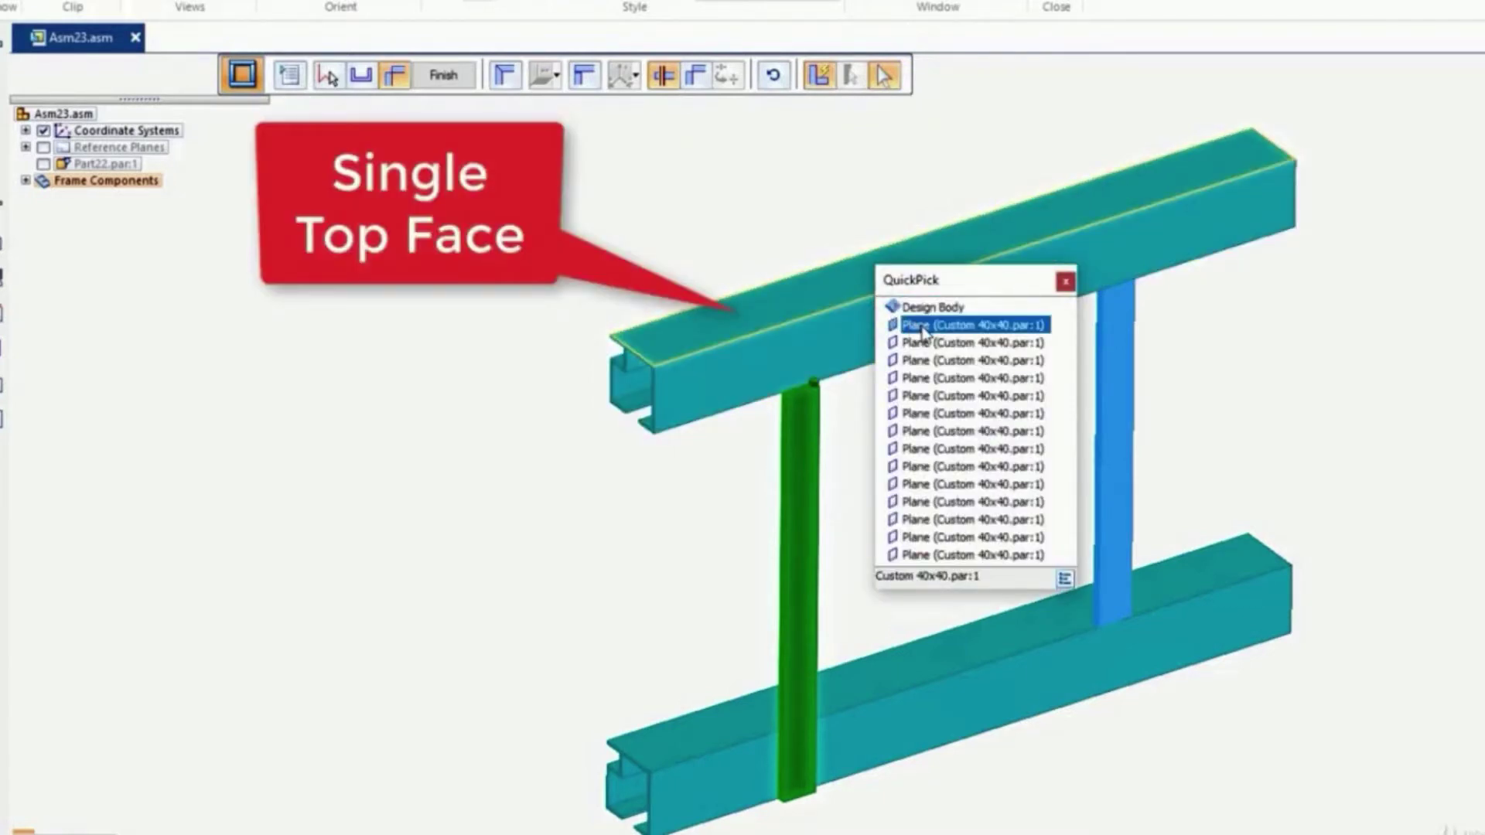
pyautogui.click(922, 327)
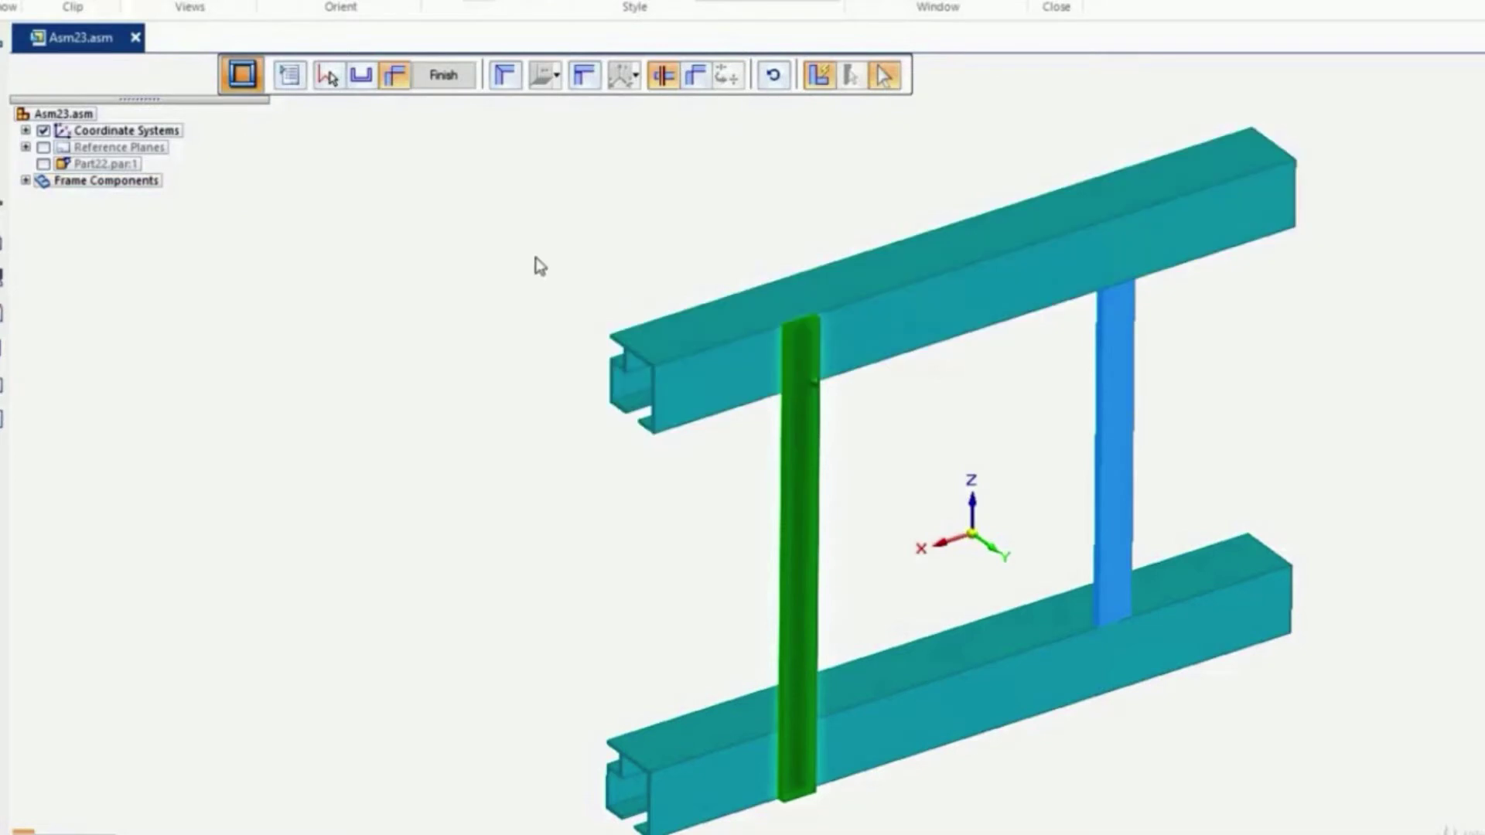
pyautogui.click(443, 75)
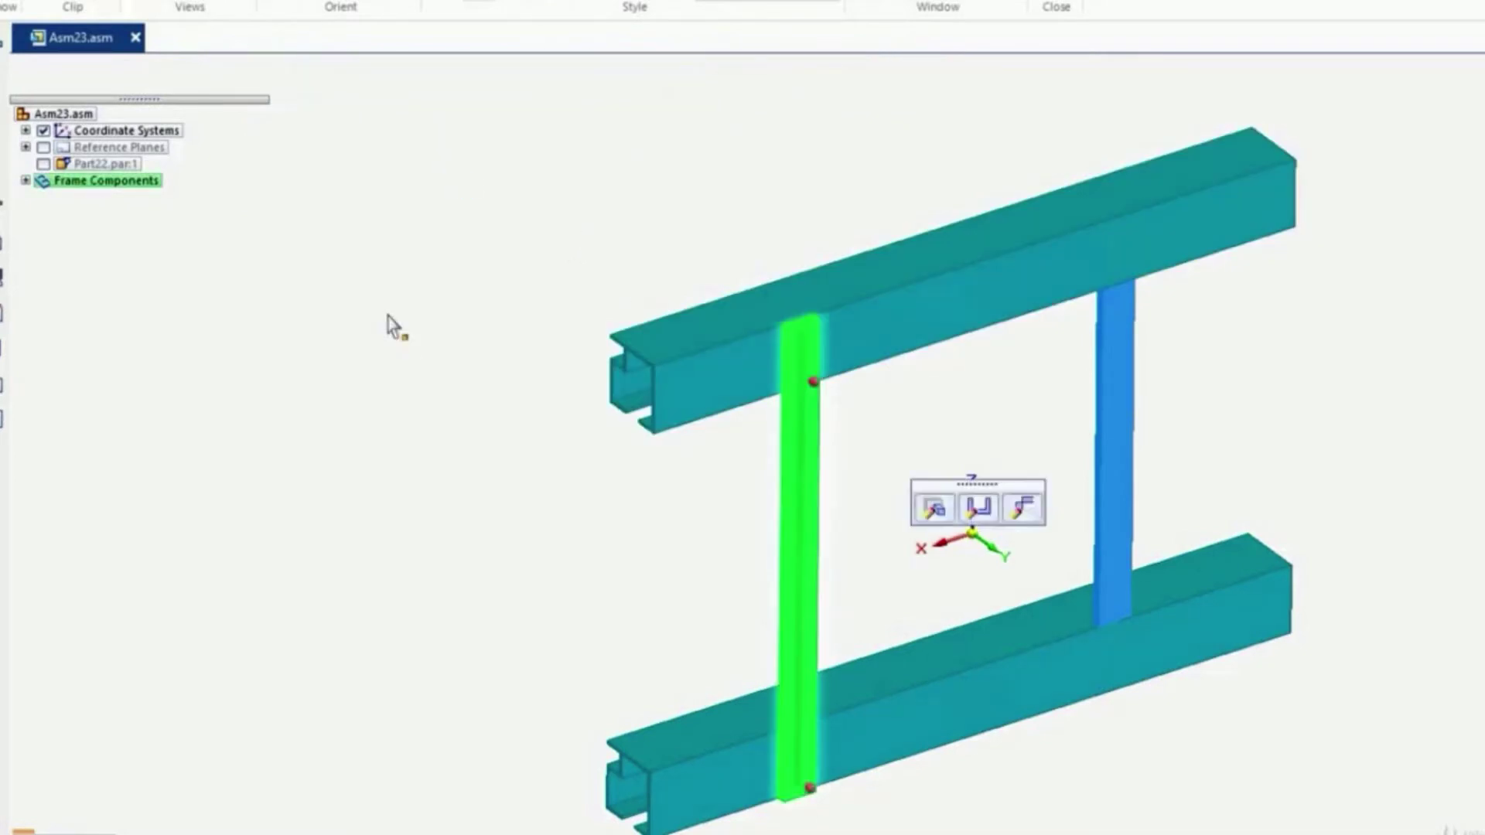